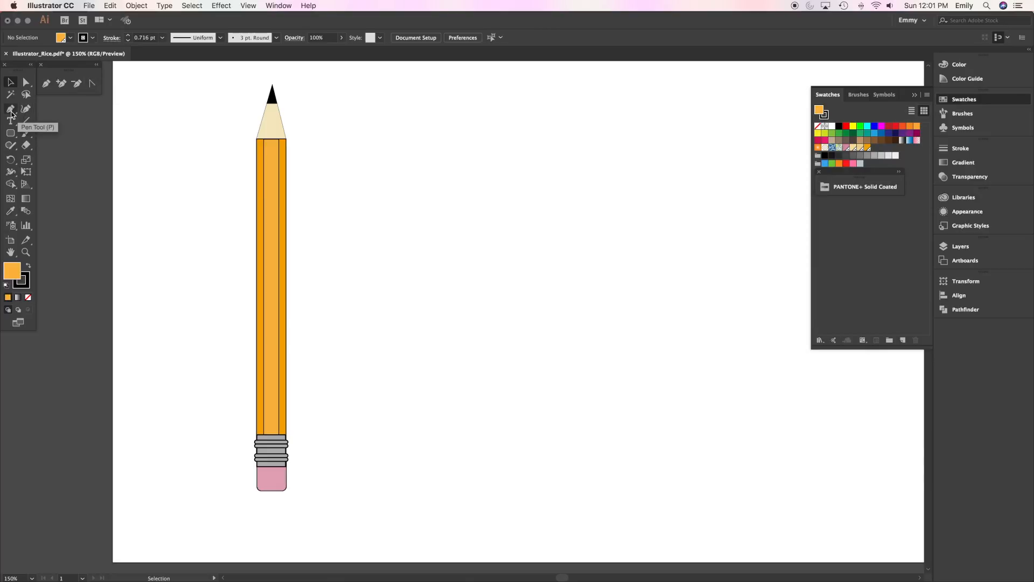
# Step: Tear off the Pen and shape tool groups as floating panels and close them
pyautogui.moveTo(11, 113); pyautogui.dragTo(79, 69)
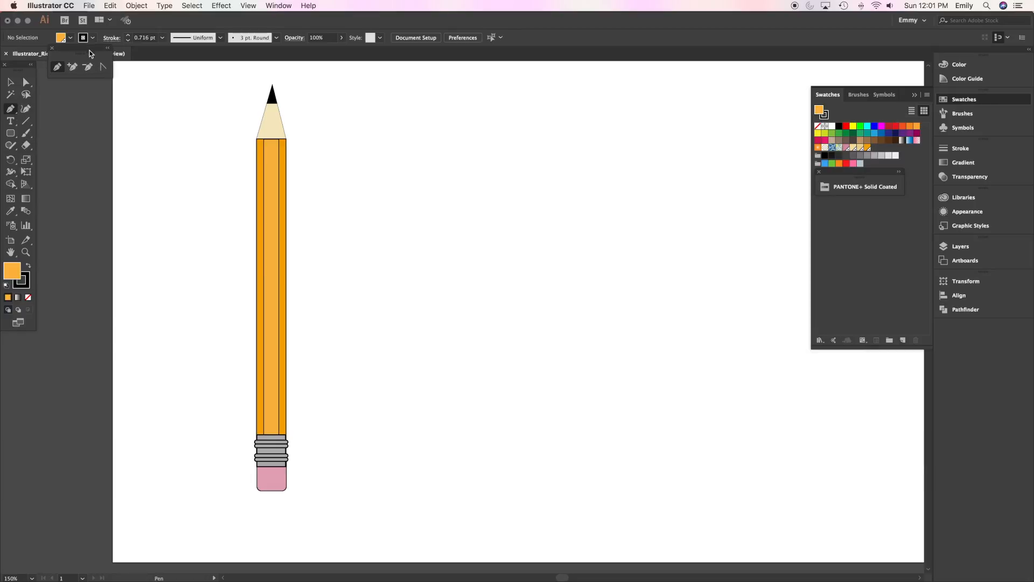
pyautogui.moveTo(16, 138); pyautogui.dragTo(123, 148)
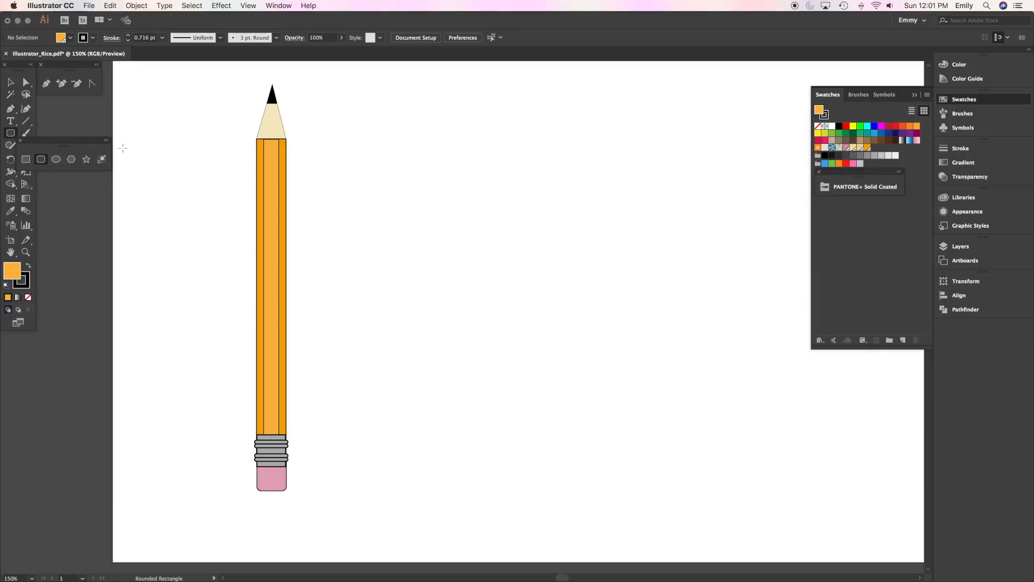
pyautogui.click(19, 140)
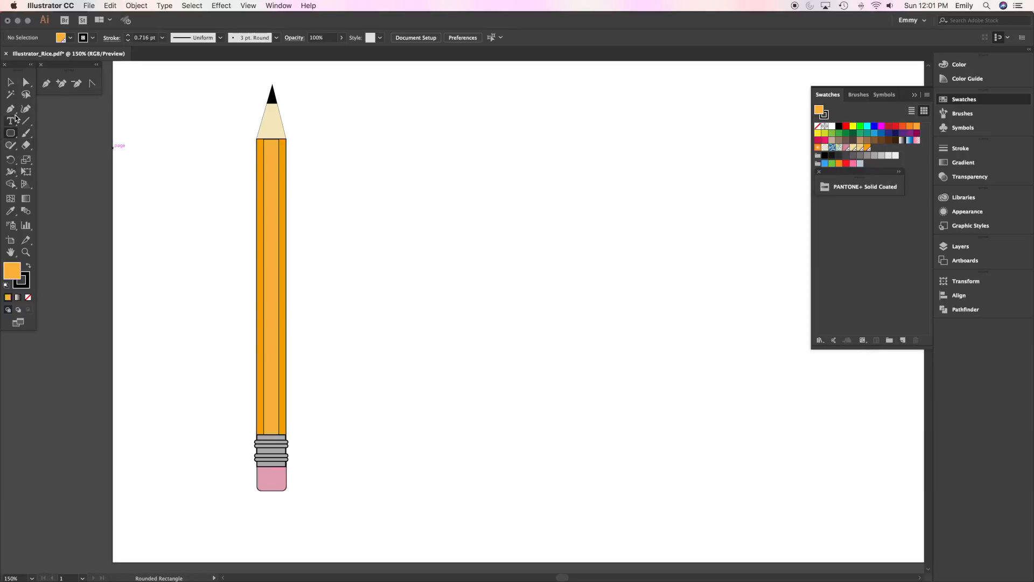
# Step: Draw a closed, flat, downward-pointing triangle with the Pen tool in the empty area beside the pencil, undoing the misplaced third anchor
pyautogui.click(46, 84)
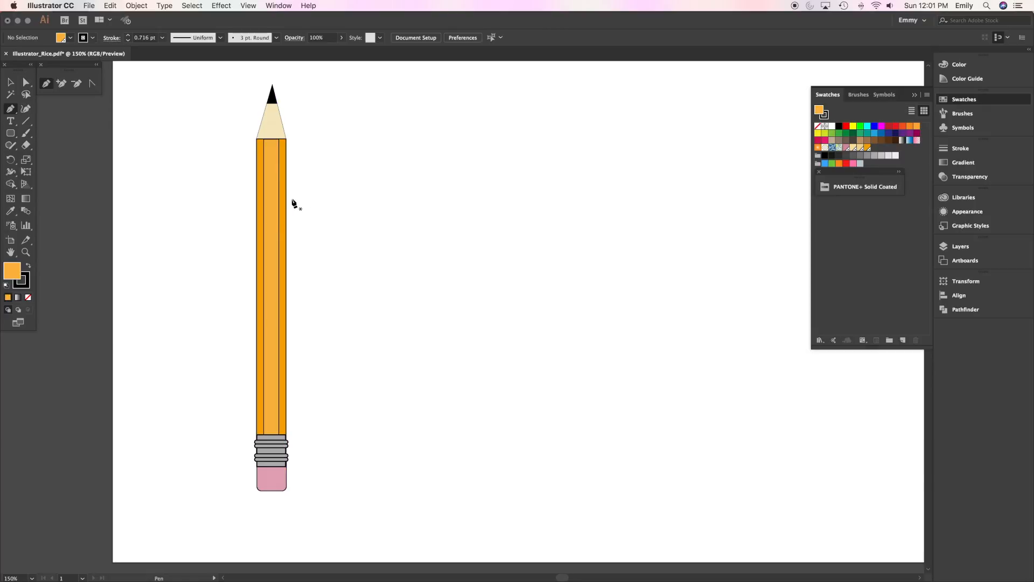
pyautogui.click(372, 131)
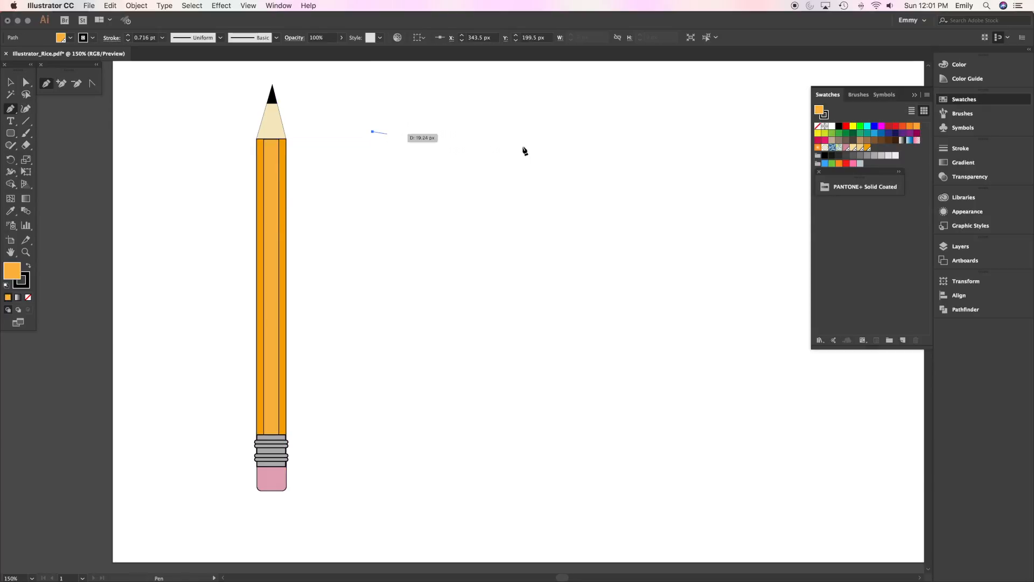
pyautogui.click(658, 133)
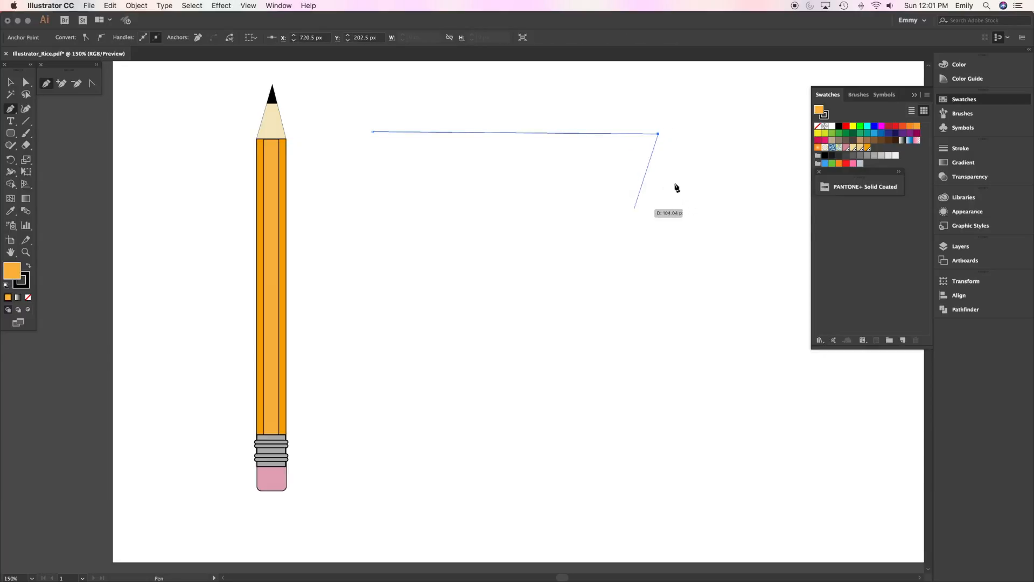
pyautogui.click(666, 201)
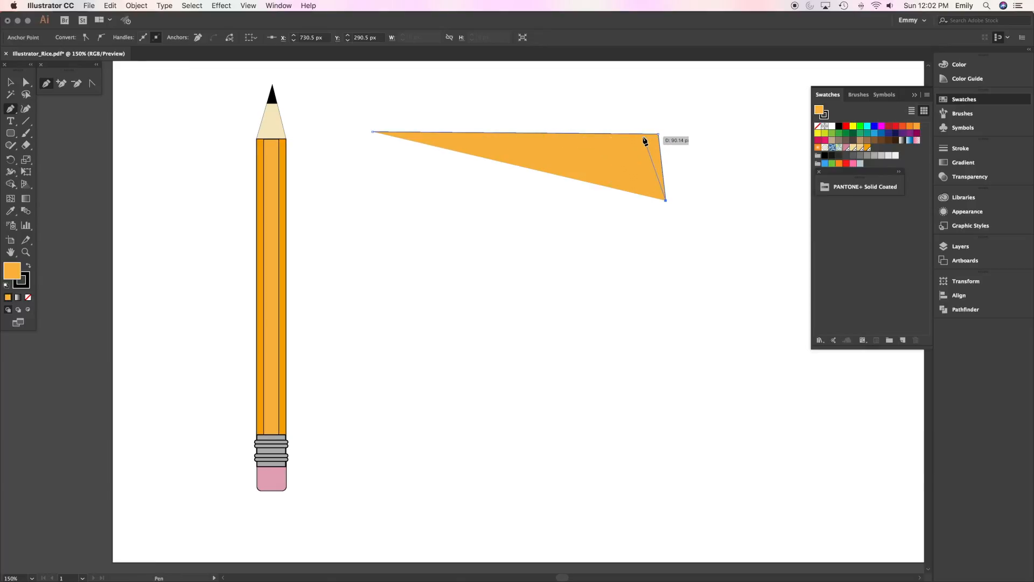
pyautogui.press('super+z')
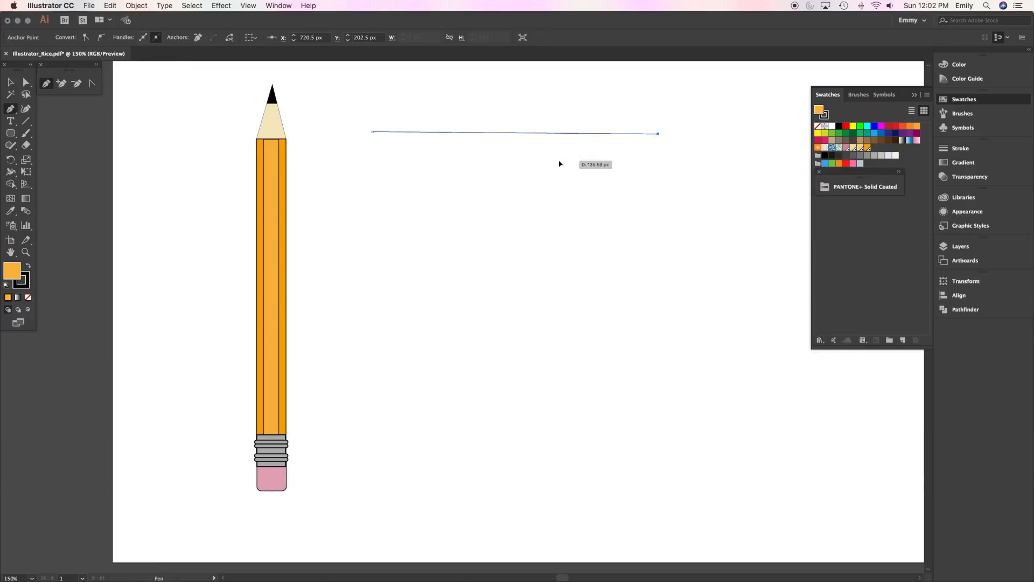
pyautogui.click(560, 162)
pyautogui.click(373, 132)
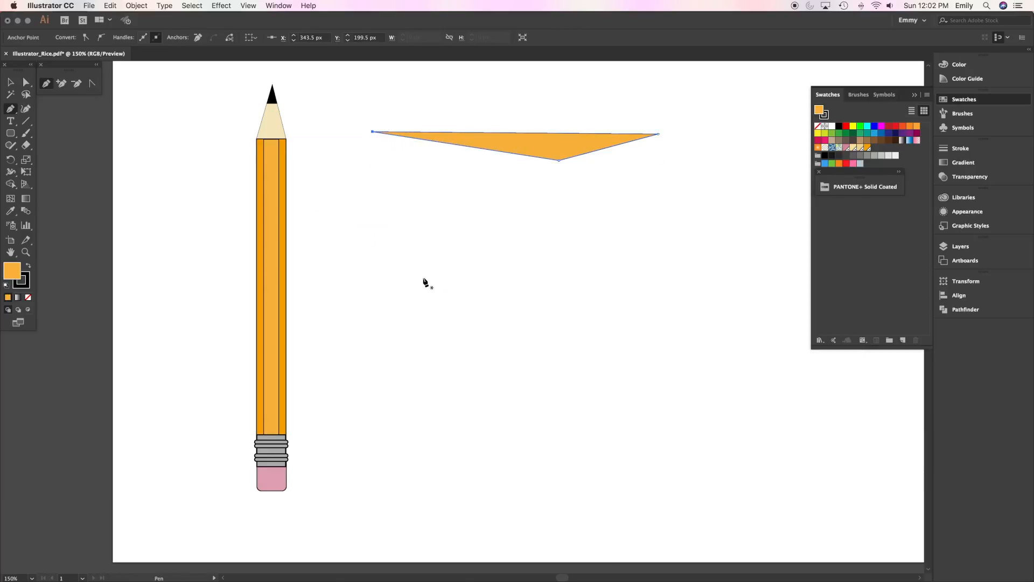
# Step: Draw a straight horizontal line about 353 px long with the Pen tool below the triangle
pyautogui.click(422, 277)
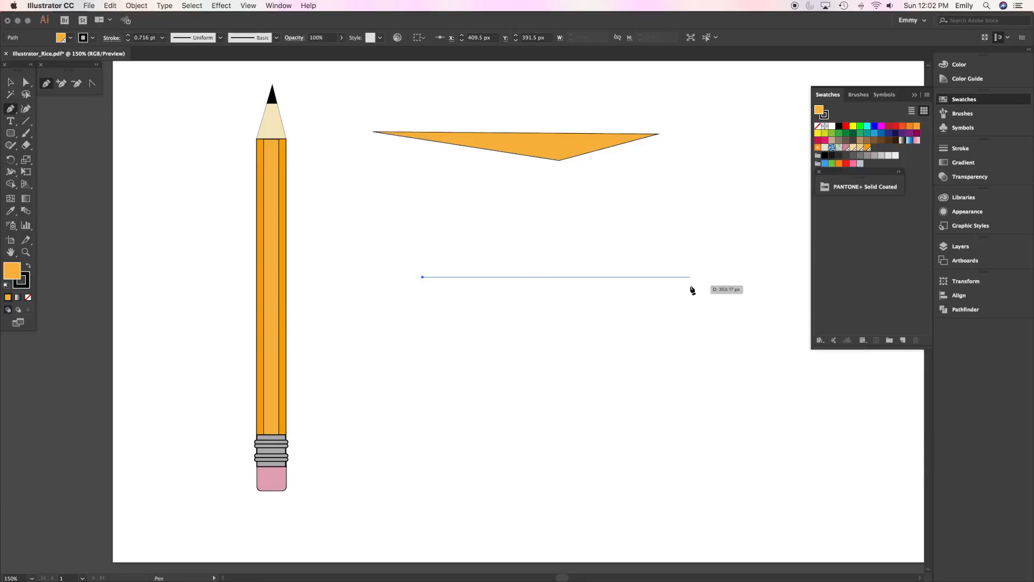
pyautogui.keyDown('shift'); pyautogui.click(691, 290); pyautogui.keyUp('shift')
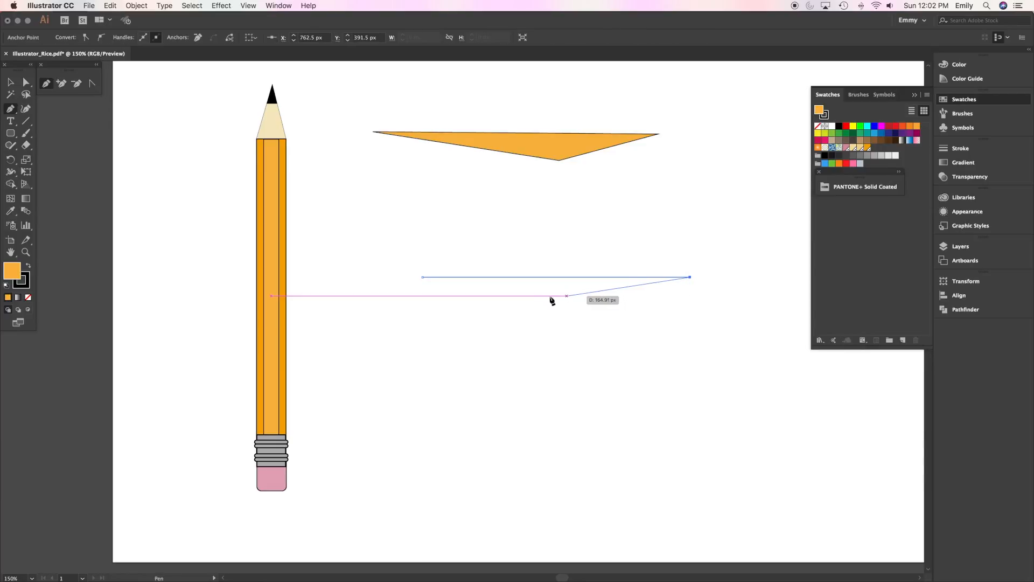
pyautogui.click(10, 82)
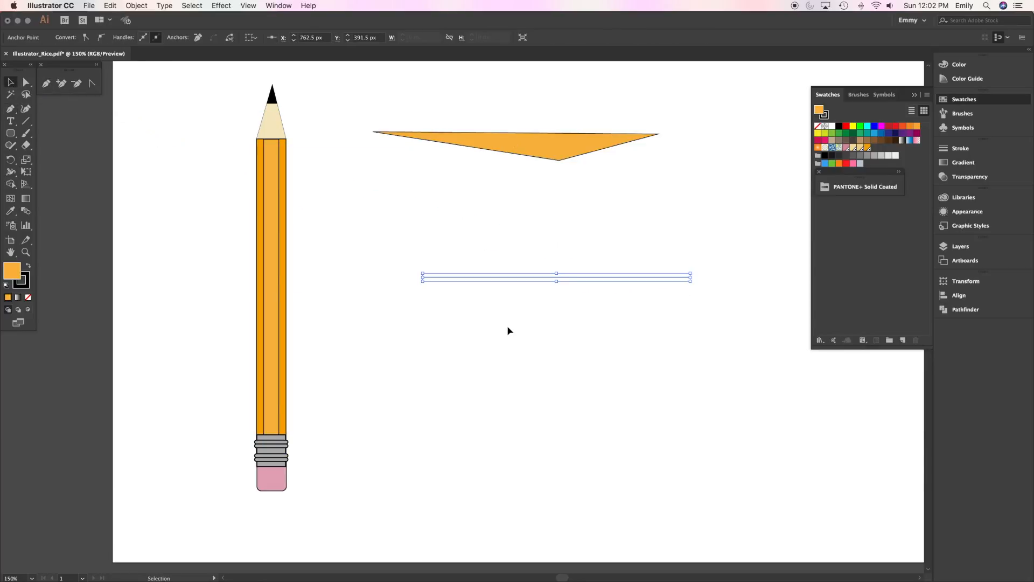
# Step: Delete the orange triangle and move the horizontal line up near the top of the page beside the pencil tip
pyautogui.moveTo(549, 278); pyautogui.dragTo(504, 223)
pyautogui.click(538, 157)
pyautogui.press('Delete')
pyautogui.moveTo(516, 229); pyautogui.dragTo(487, 114)
pyautogui.click(466, 149)
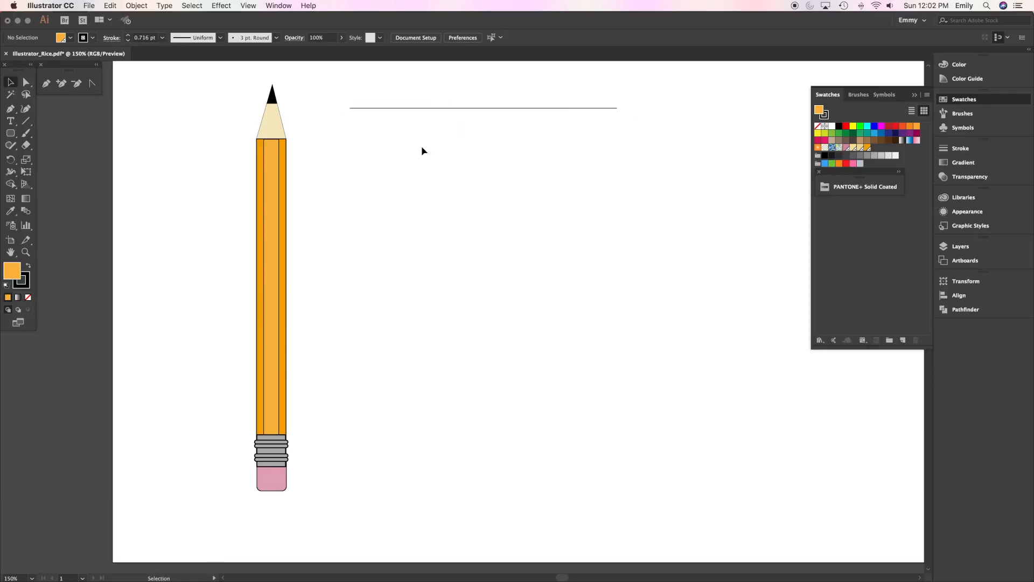
# Step: Draw an open wavy Pen path with five smooth anchors below the line, about 419 px wide and 94 px tall
pyautogui.click(46, 83)
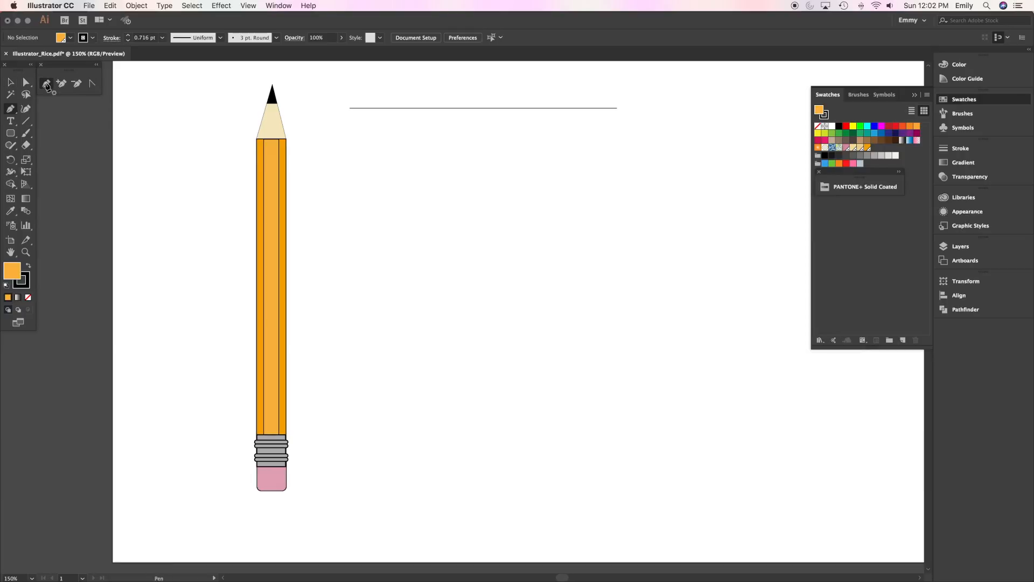
pyautogui.click(351, 180)
pyautogui.moveTo(358, 182); pyautogui.dragTo(391, 185)
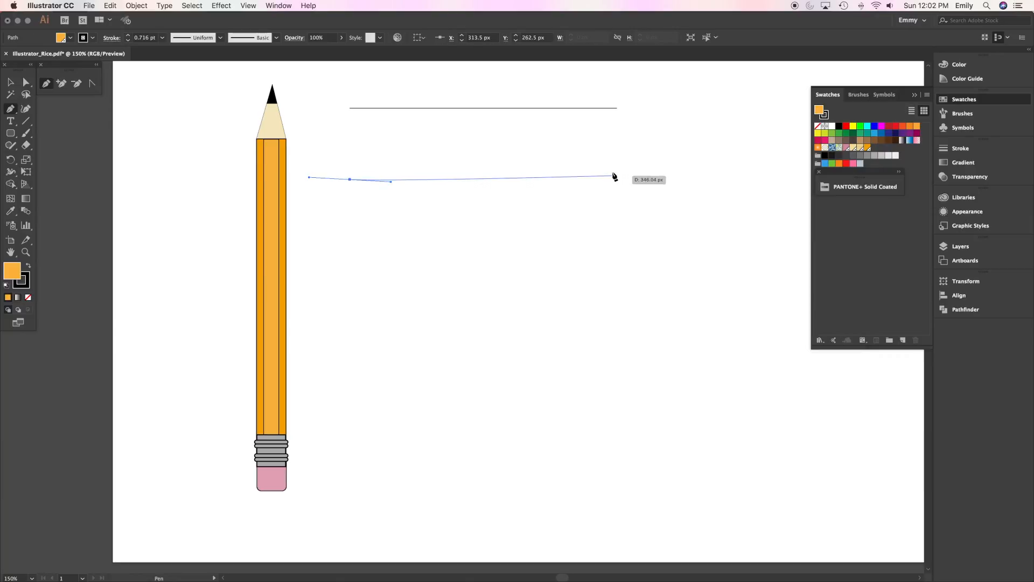
pyautogui.moveTo(462, 239); pyautogui.dragTo(500, 221)
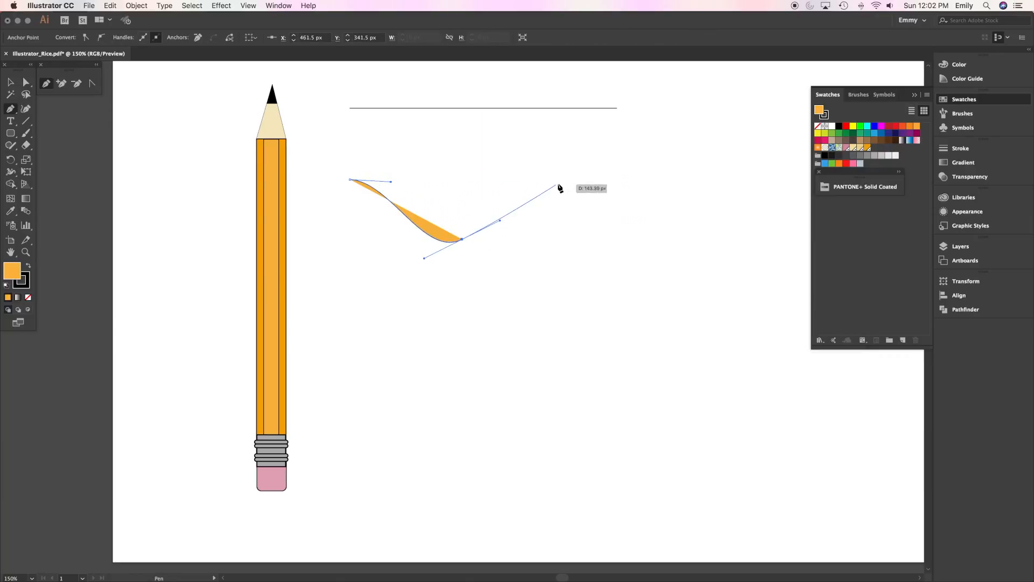
pyautogui.moveTo(559, 183); pyautogui.dragTo(669, 220)
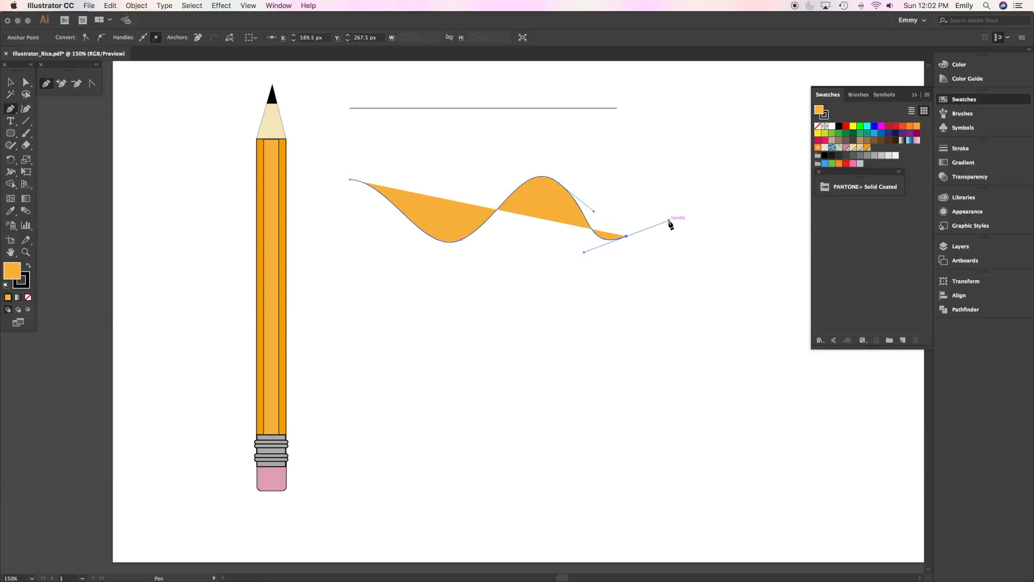
pyautogui.moveTo(667, 172); pyautogui.dragTo(709, 187)
pyautogui.moveTo(710, 187); pyautogui.dragTo(709, 184)
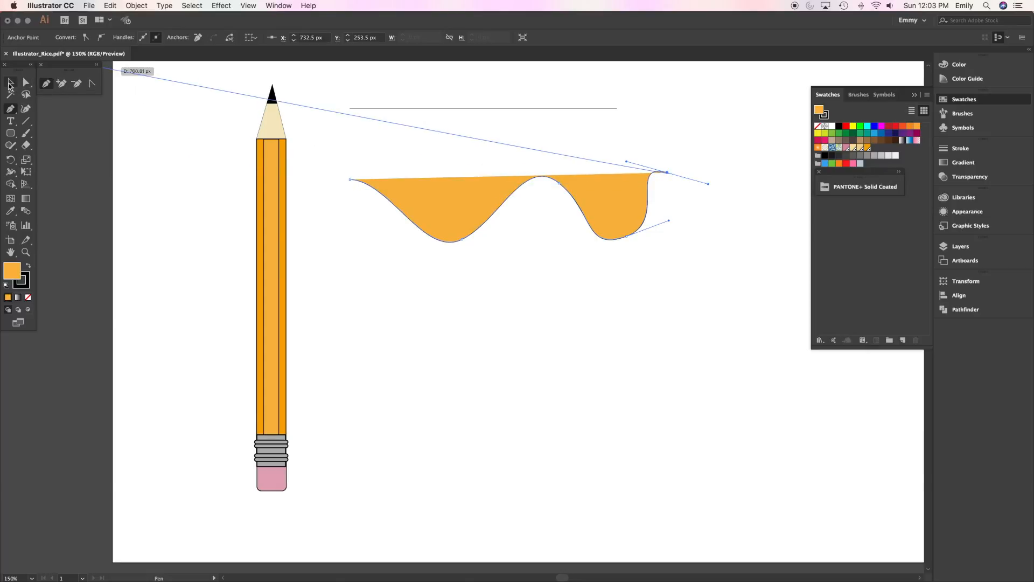
pyautogui.click(10, 82)
pyautogui.click(464, 346)
# Step: Inspect the anchor points and direction handles of the wavy path and the straight line with the Direct Selection tool
pyautogui.click(649, 191)
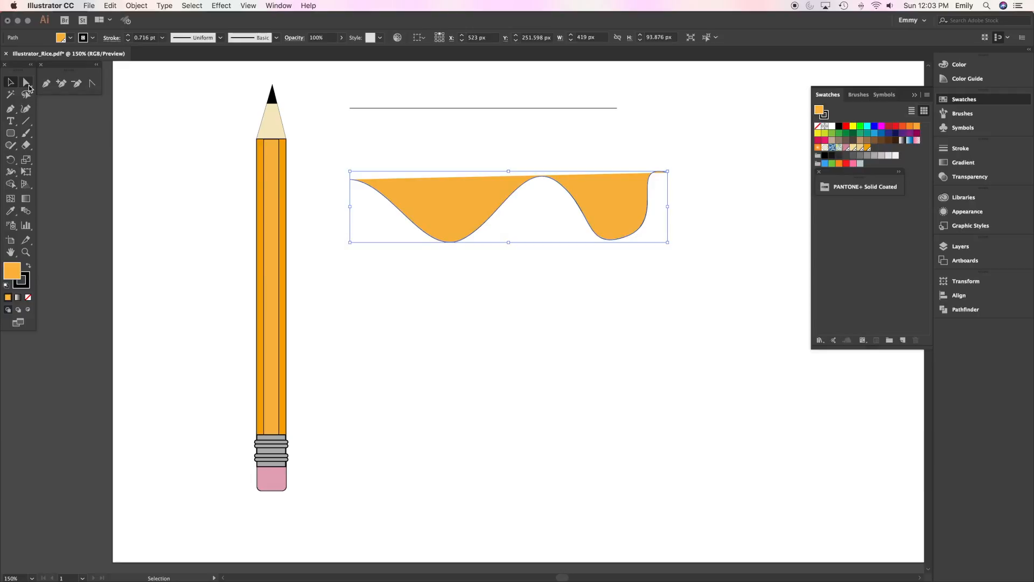
pyautogui.click(28, 85)
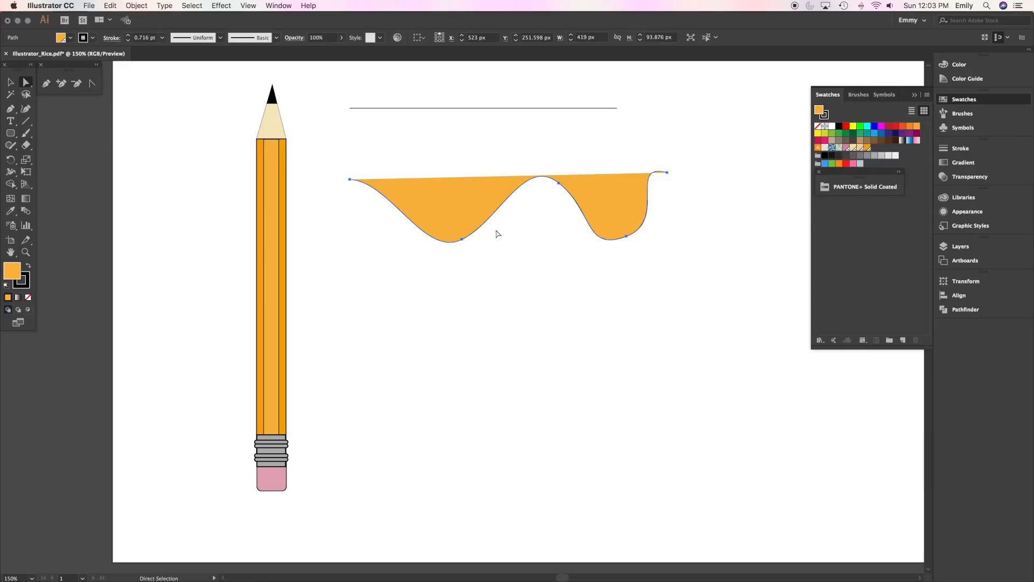
pyautogui.click(350, 181)
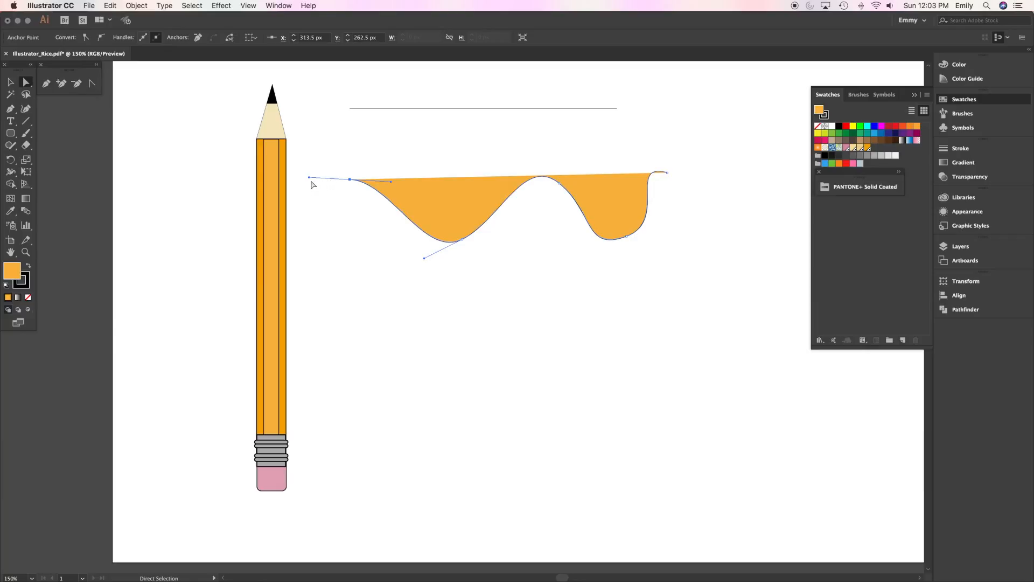
pyautogui.moveTo(351, 181); pyautogui.dragTo(353, 184)
pyautogui.click(350, 108)
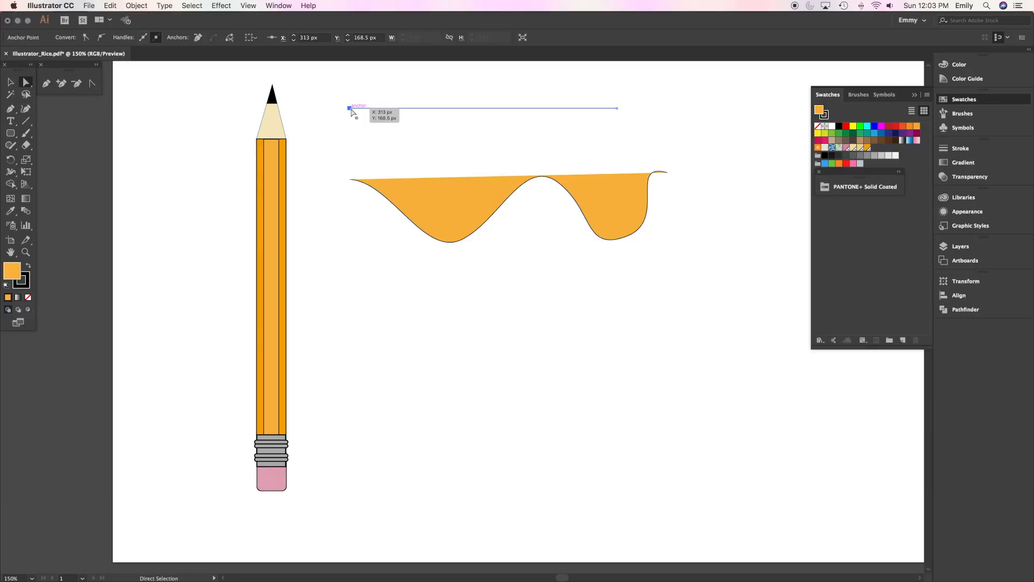
pyautogui.click(350, 179)
pyautogui.click(462, 239)
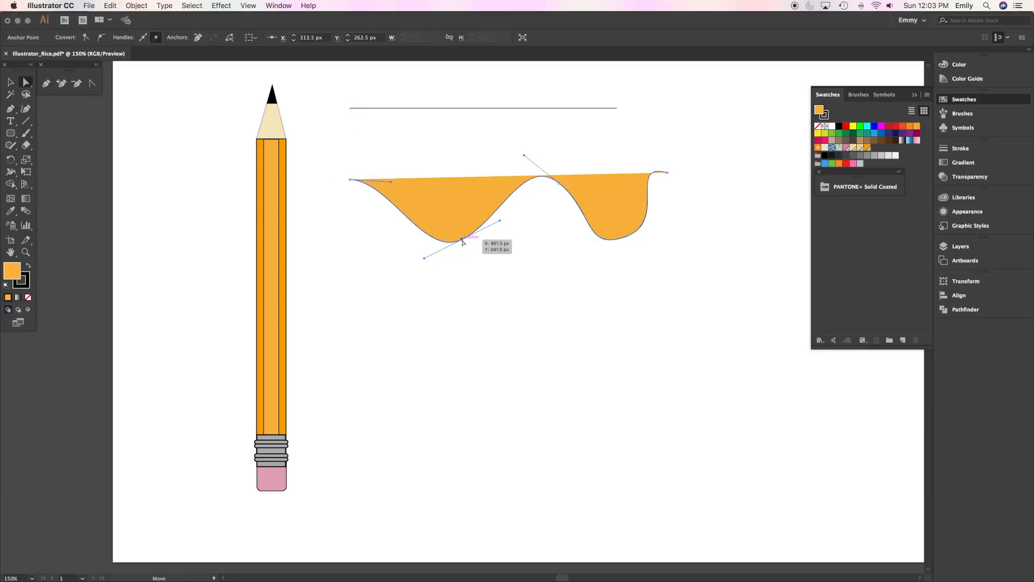
pyautogui.click(559, 183)
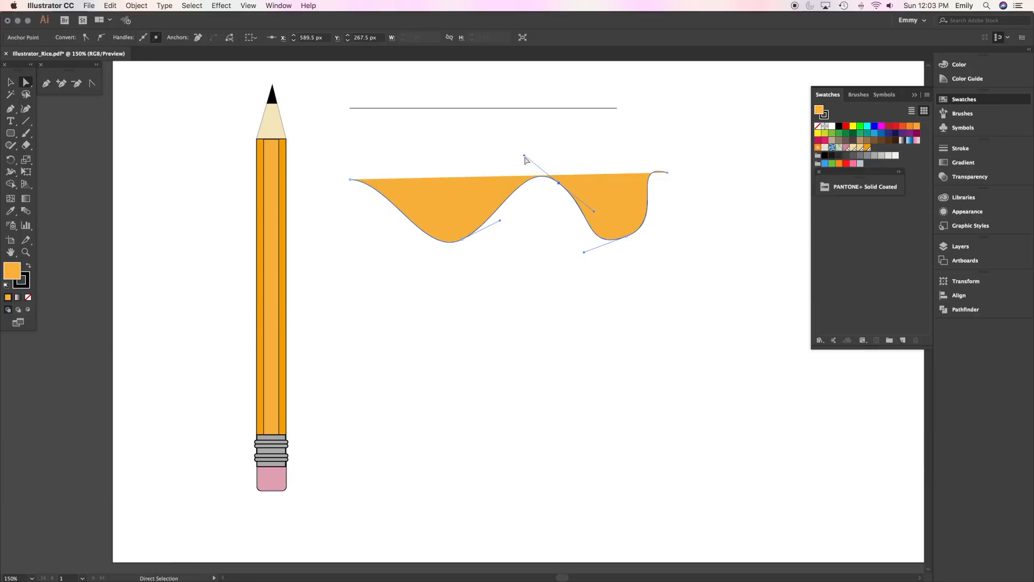
# Step: Level the direction handles of the wavy path's three middle anchors to horizontal
pyautogui.click(627, 235)
pyautogui.moveTo(584, 253); pyautogui.dragTo(670, 215)
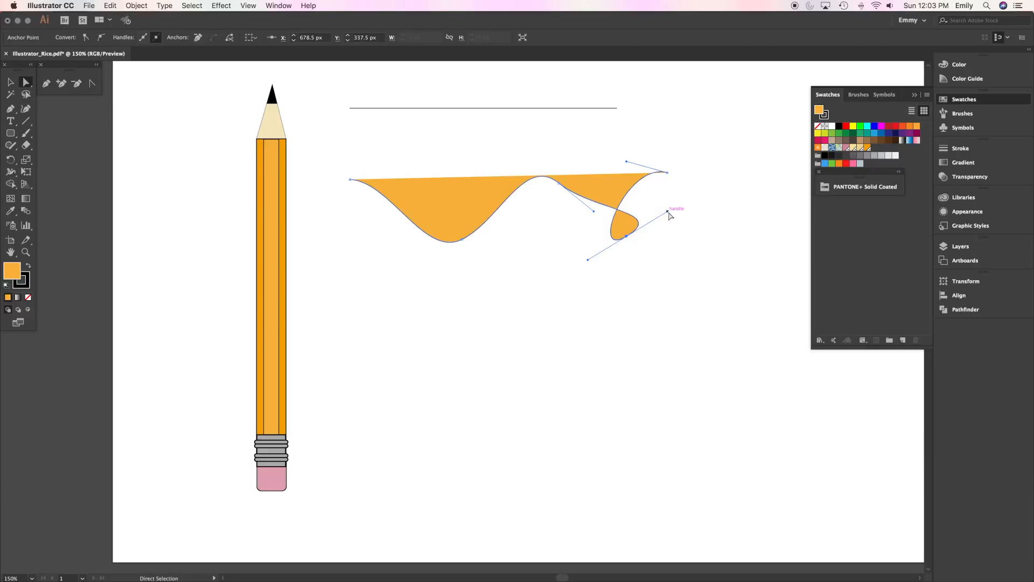
pyautogui.press('super+z')
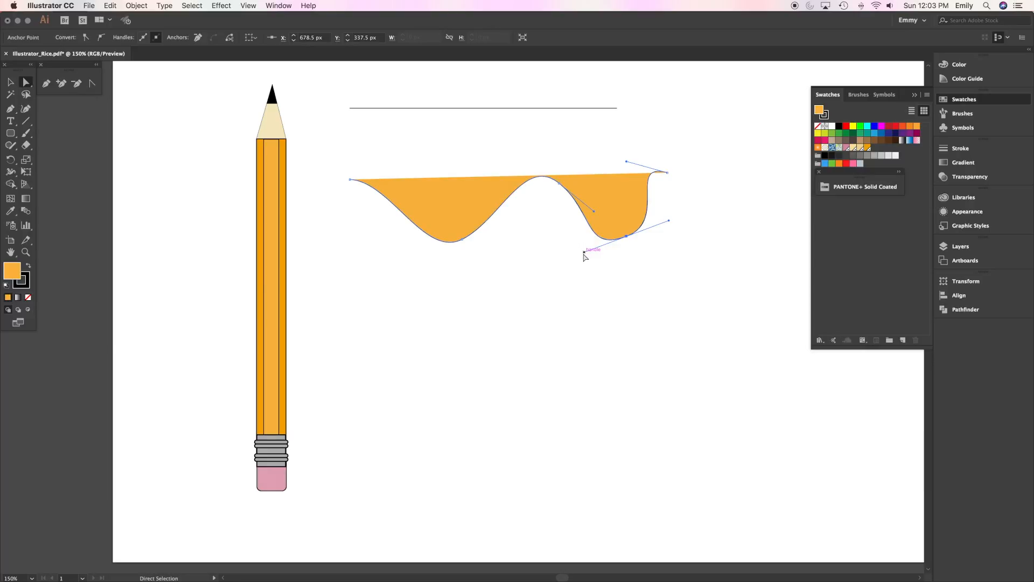
pyautogui.moveTo(583, 253); pyautogui.dragTo(584, 249)
pyautogui.click(559, 183)
pyautogui.moveTo(593, 215); pyautogui.dragTo(600, 204)
pyautogui.click(462, 239)
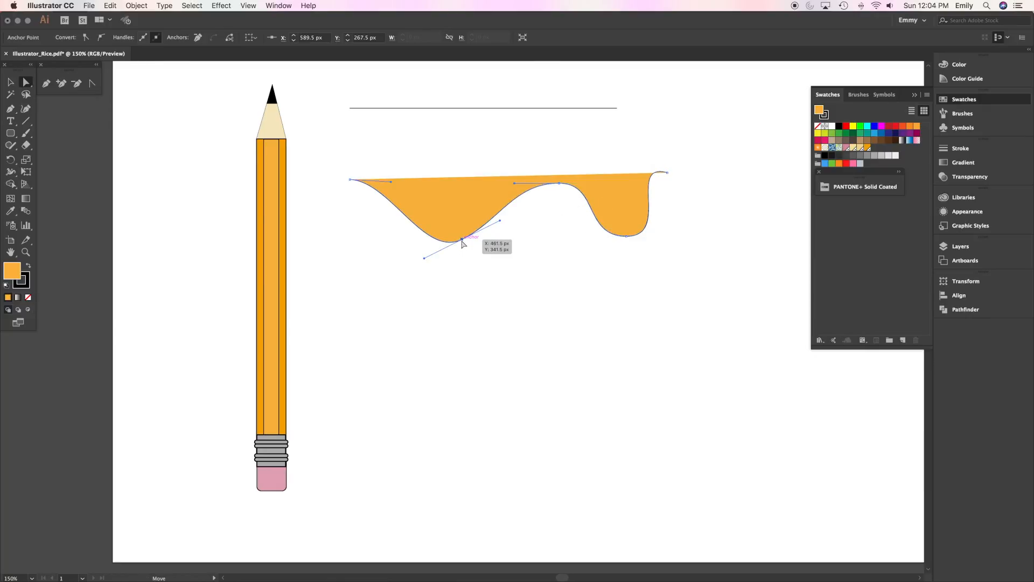
pyautogui.moveTo(425, 258); pyautogui.dragTo(419, 253)
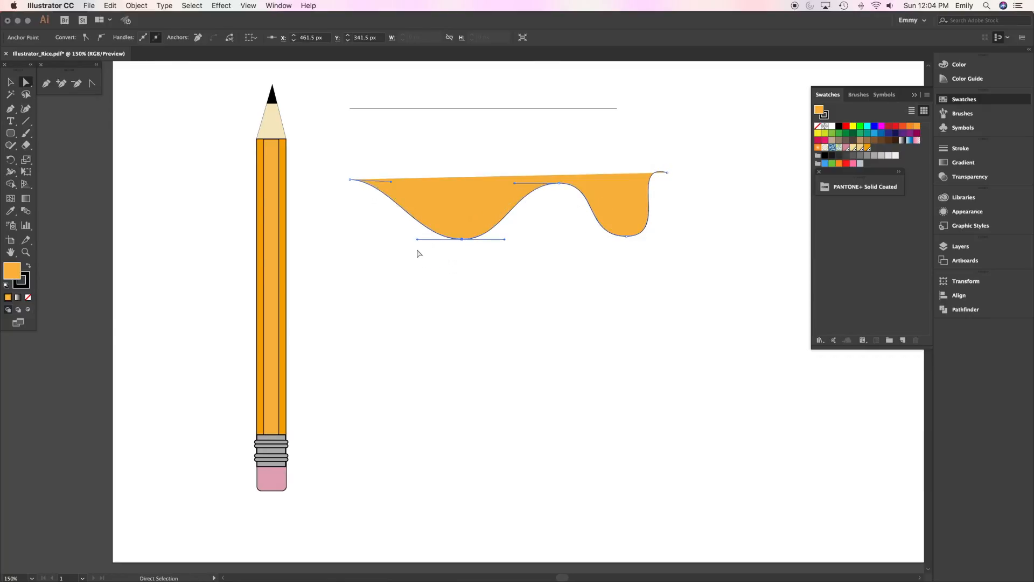
# Step: Swing the wavy path's starting handle downward to round the first curve, and level the handle of its end anchor
pyautogui.click(351, 179)
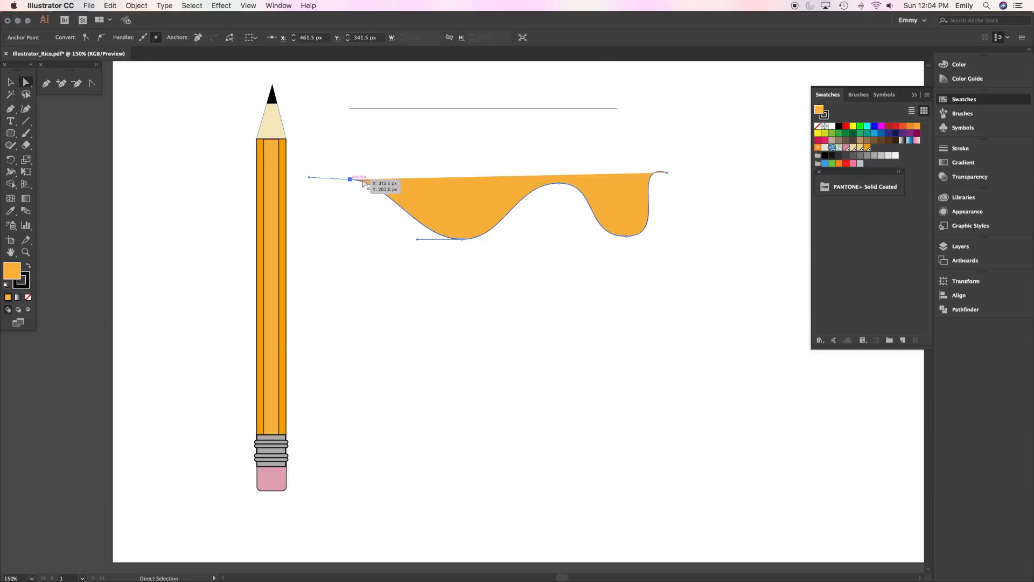
pyautogui.moveTo(392, 181); pyautogui.dragTo(388, 242)
pyautogui.click(383, 254)
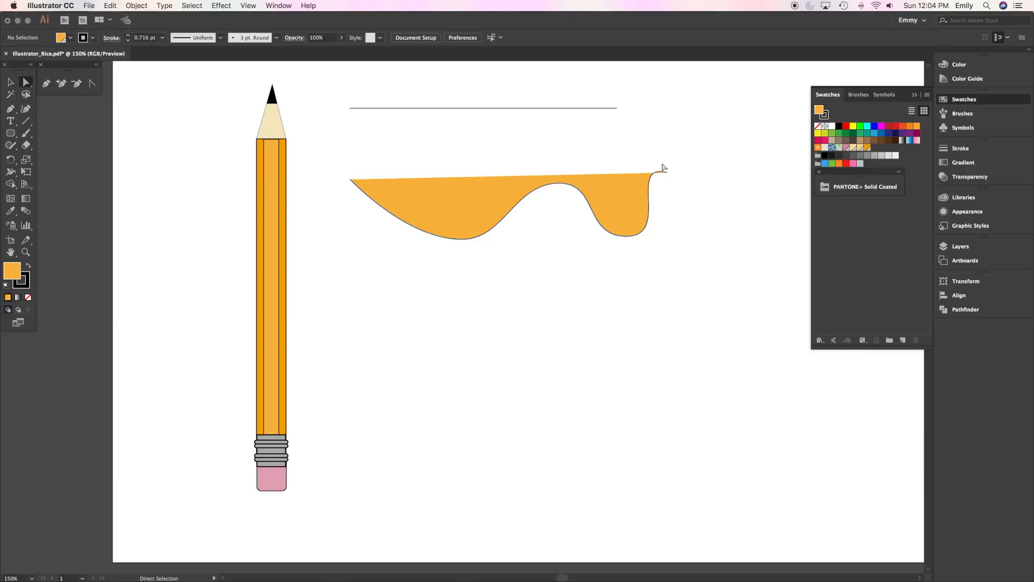
pyautogui.moveTo(666, 173); pyautogui.dragTo(712, 173)
pyautogui.click(722, 212)
# Step: Close the wavy path in Outline view with a curved upper segment between its two end anchors, and return to Preview
pyautogui.press('super+y')
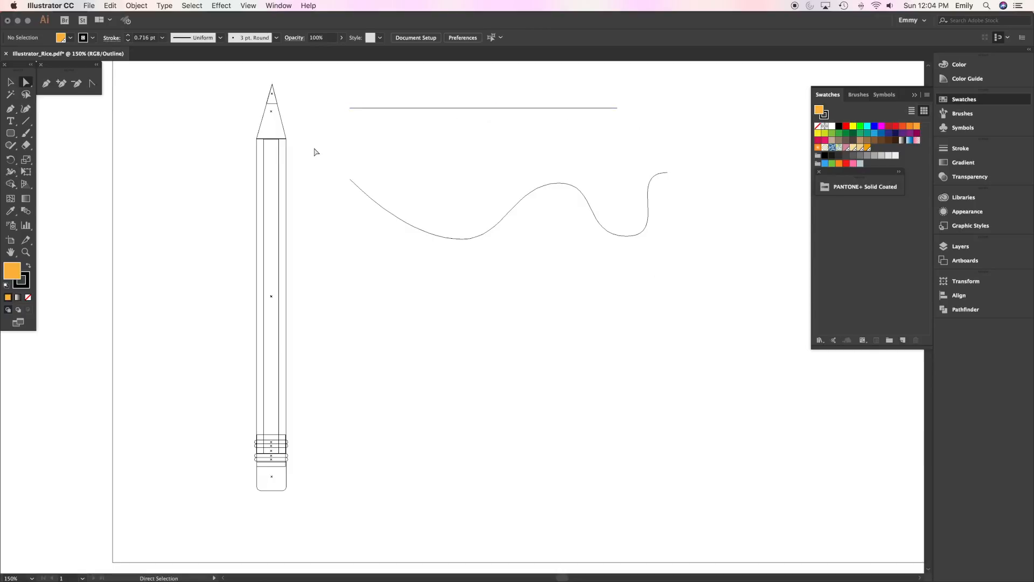
pyautogui.click(46, 86)
pyautogui.moveTo(350, 180); pyautogui.dragTo(361, 166)
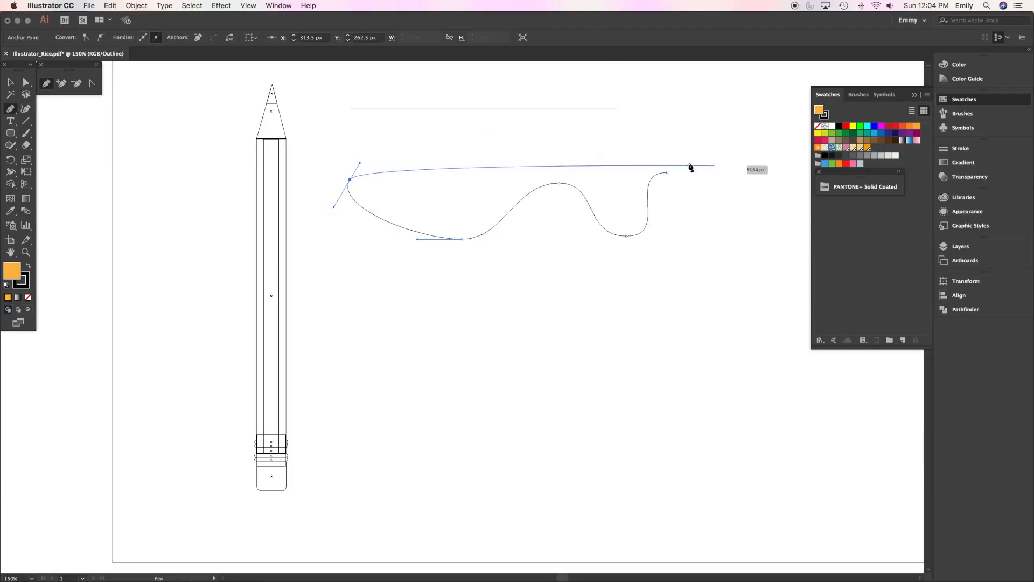
pyautogui.click(668, 171)
pyautogui.moveTo(668, 169); pyautogui.dragTo(670, 201)
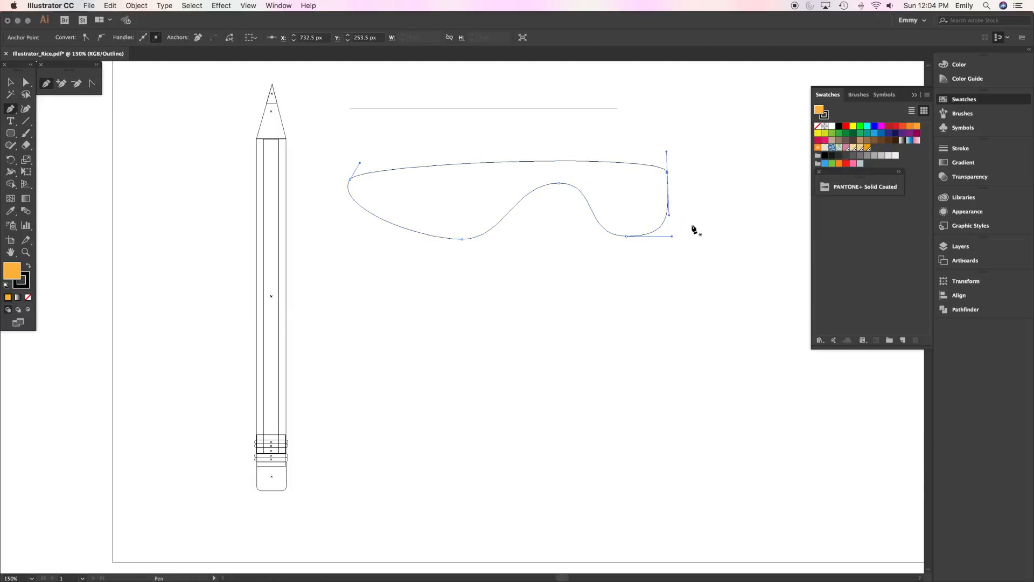
pyautogui.press('super+y')
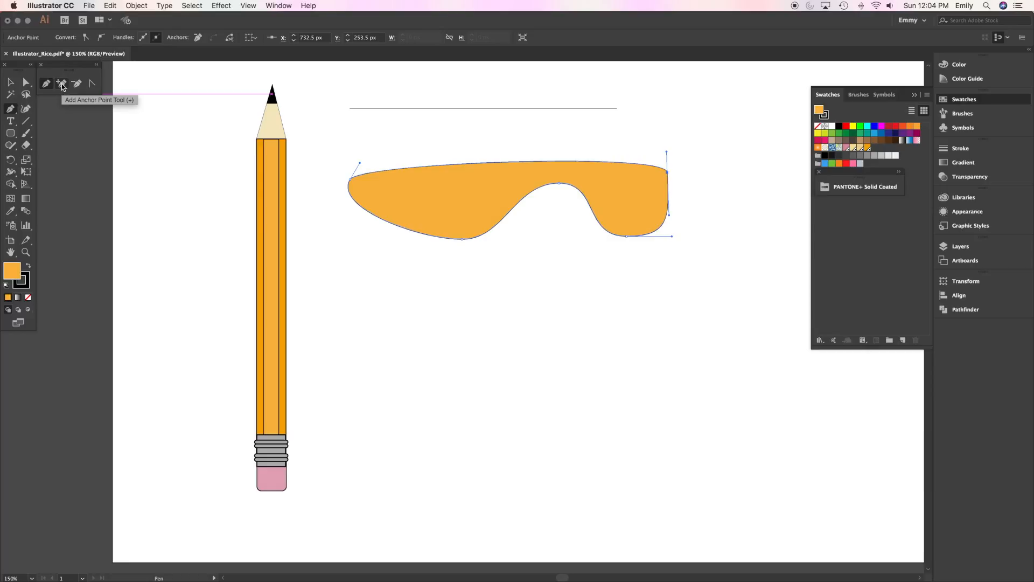
# Step: Add two anchor points along the orange shape's upper edge, one towards each end
pyautogui.click(62, 85)
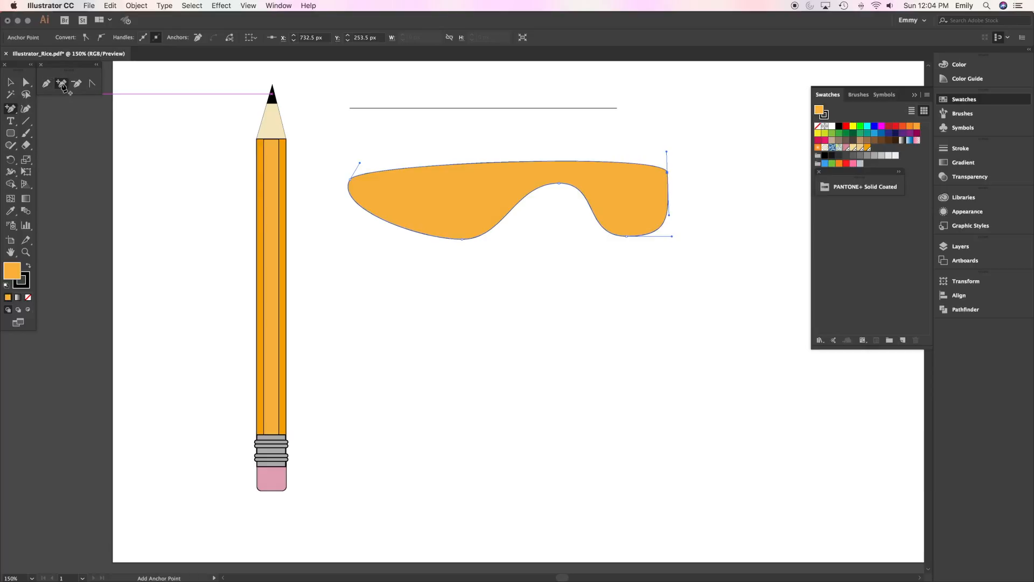
pyautogui.click(453, 164)
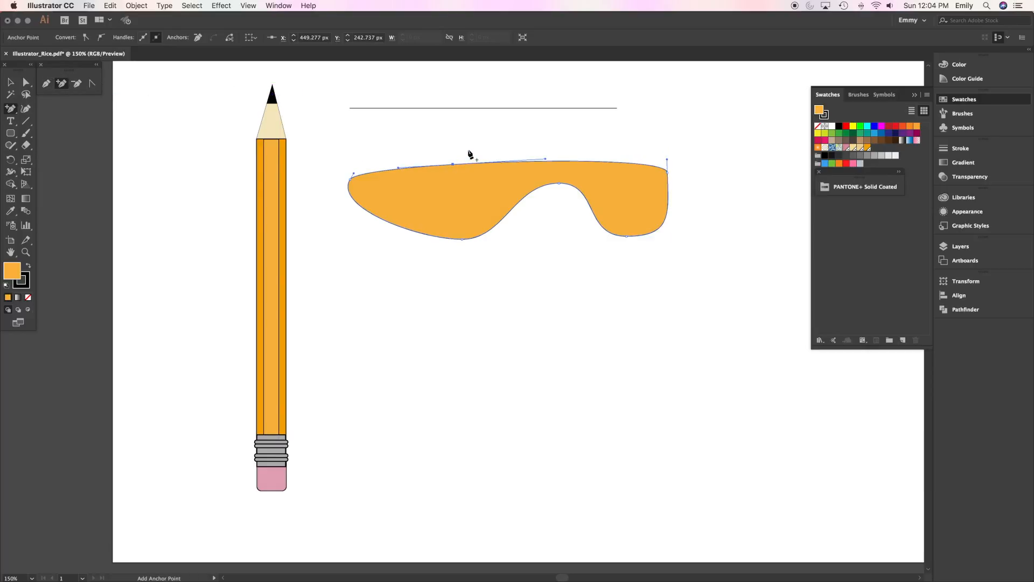
pyautogui.click(591, 162)
# Step: Raise the left added anchor to form a hump in the upper edge and level its direction handles
pyautogui.press('a')
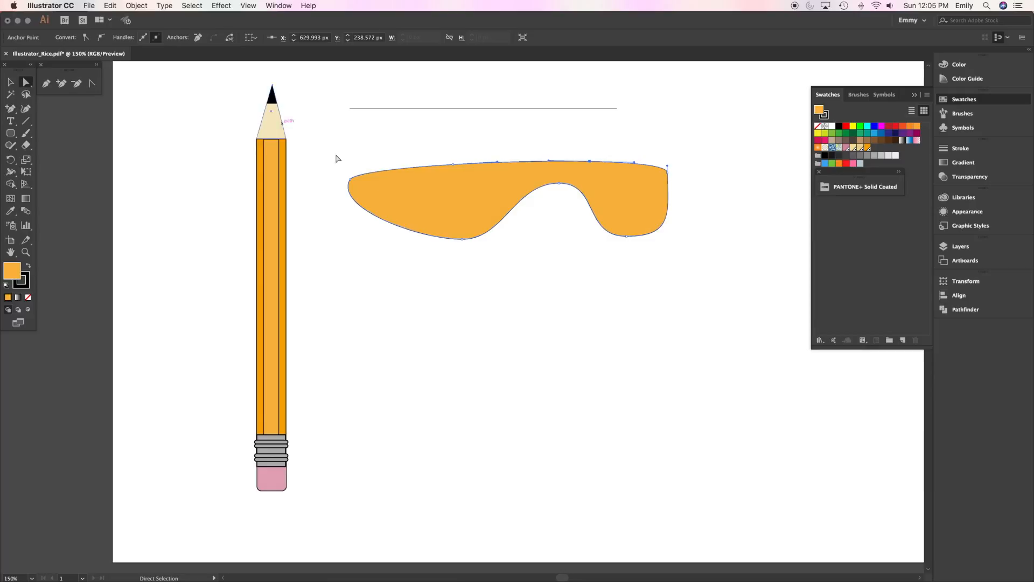
pyautogui.click(453, 164)
pyautogui.moveTo(453, 164); pyautogui.dragTo(447, 138)
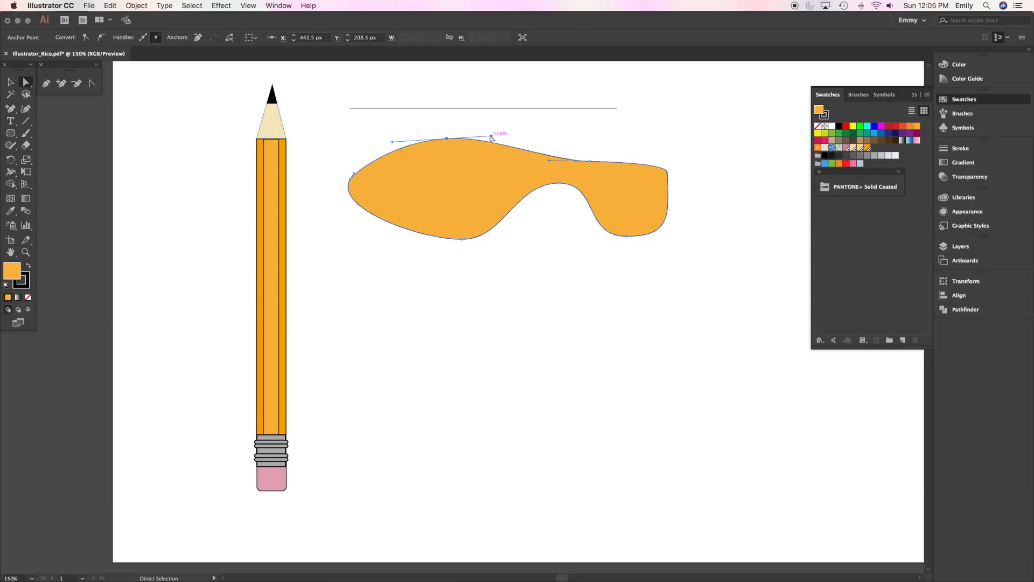
pyautogui.moveTo(491, 136); pyautogui.dragTo(491, 138)
# Step: Lower the right added anchor with level handles, and tilt the right end anchor's upper handle inward to round that end
pyautogui.moveTo(584, 161); pyautogui.dragTo(642, 163)
pyautogui.click(668, 169)
pyautogui.moveTo(667, 166); pyautogui.dragTo(653, 136)
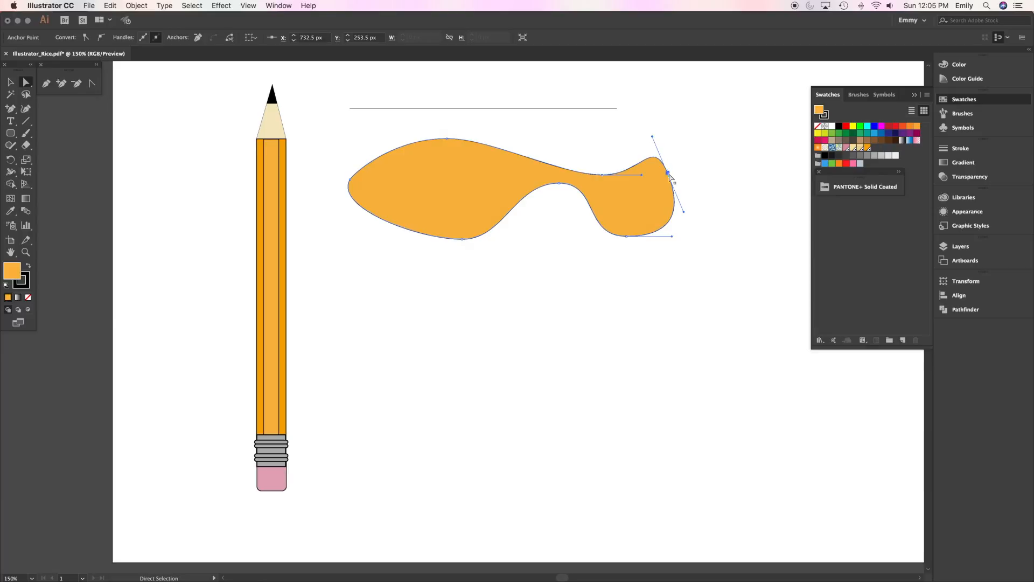
# Step: Shift both added upper-edge anchors leftward, and round the shape's left end by making its handles vertical and nudging the anchor inward
pyautogui.moveTo(603, 175); pyautogui.dragTo(527, 158)
pyautogui.moveTo(447, 139); pyautogui.dragTo(410, 140)
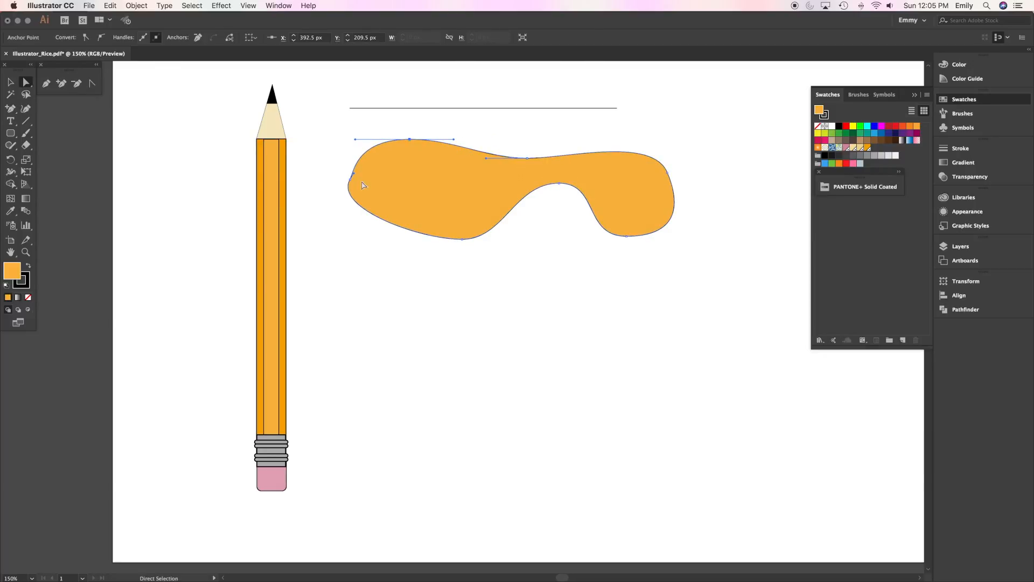
pyautogui.click(352, 176)
pyautogui.moveTo(354, 178); pyautogui.dragTo(352, 156)
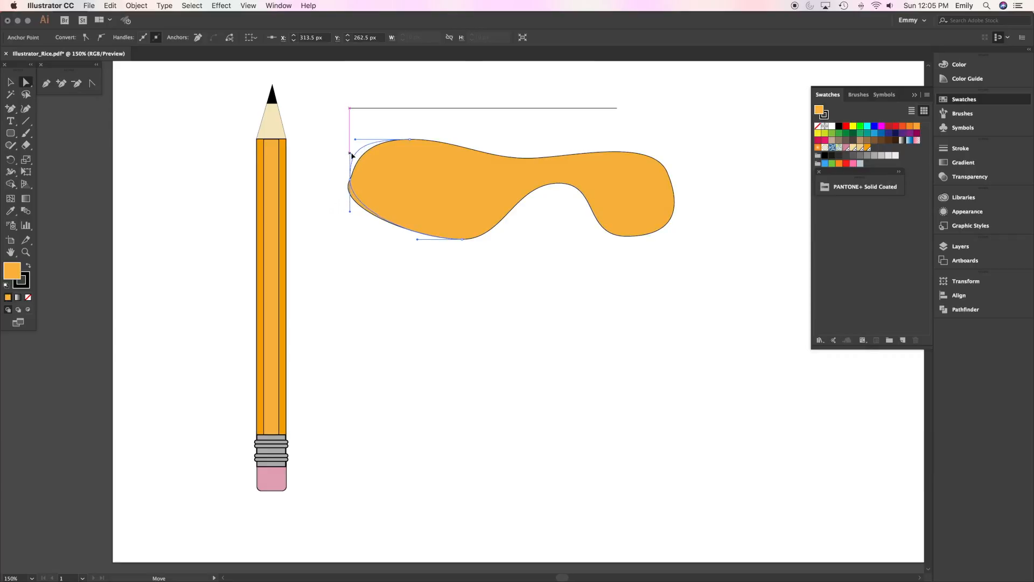
pyautogui.moveTo(352, 155); pyautogui.dragTo(353, 189)
pyautogui.click(371, 272)
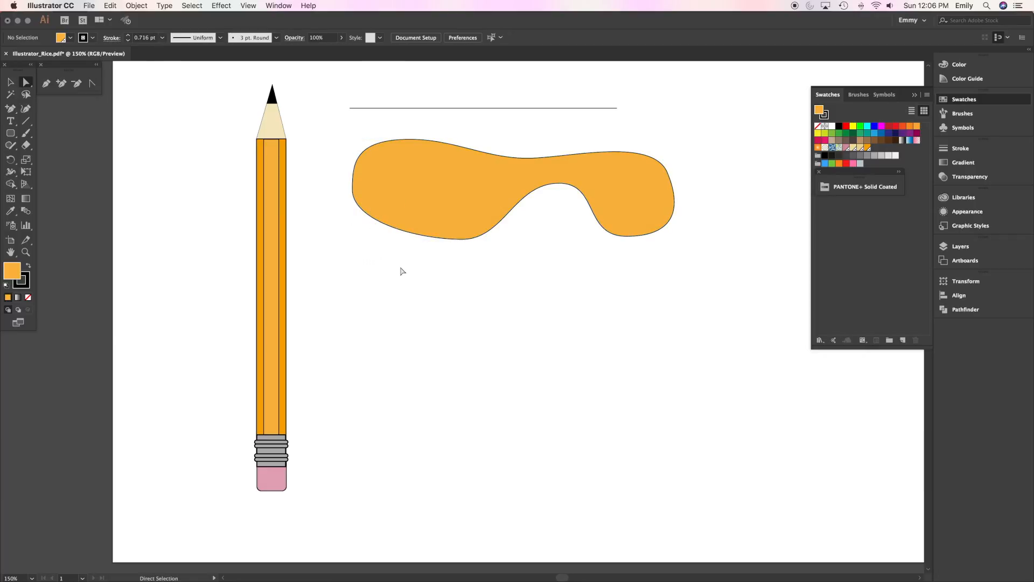
pyautogui.click(496, 204)
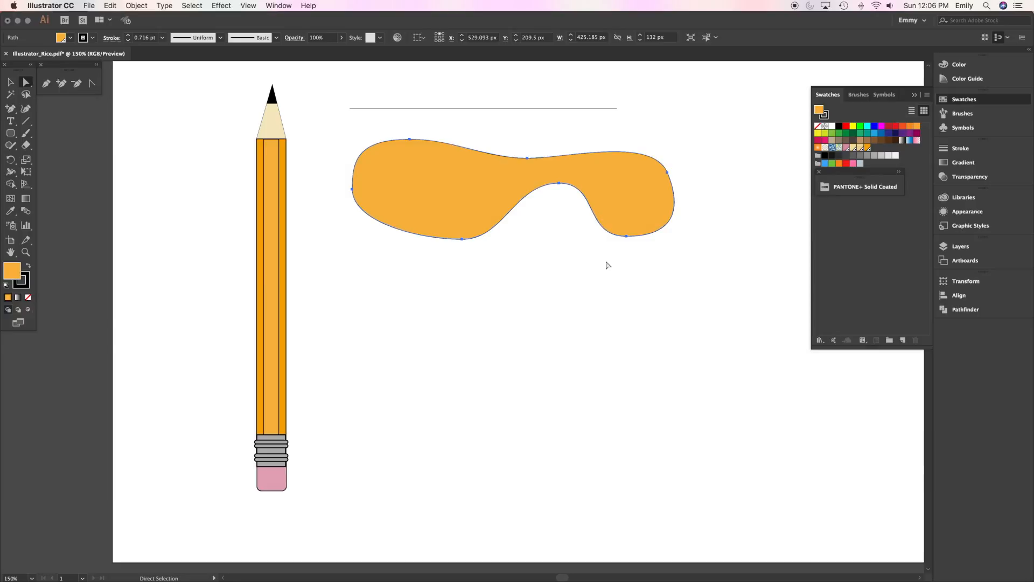
pyautogui.click(409, 284)
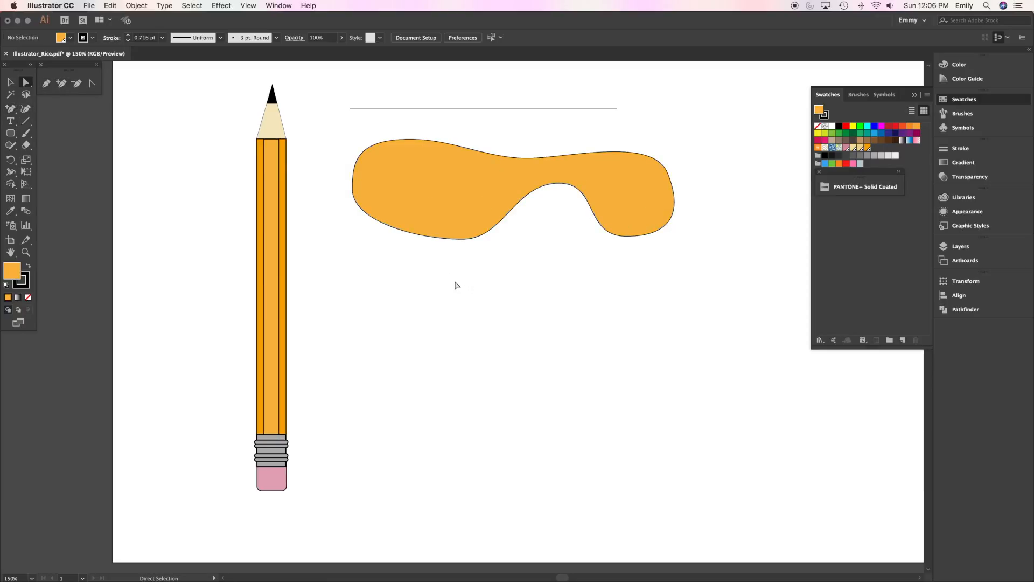
pyautogui.click(13, 125)
pyautogui.click(52, 122)
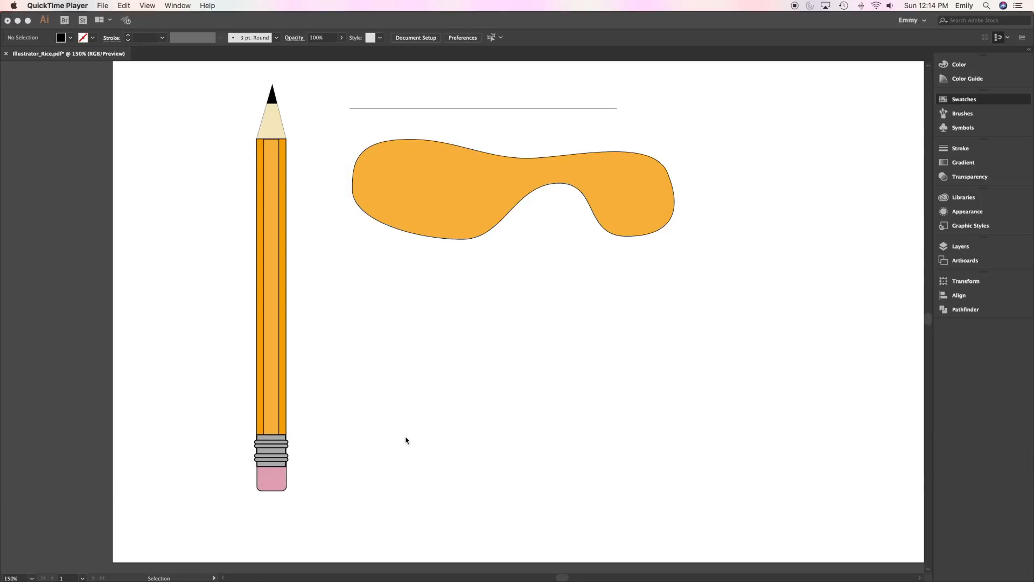
# Step: Place the image sketch.JPG at its original size on the artboard below the orange shape
pyautogui.click(110, 164)
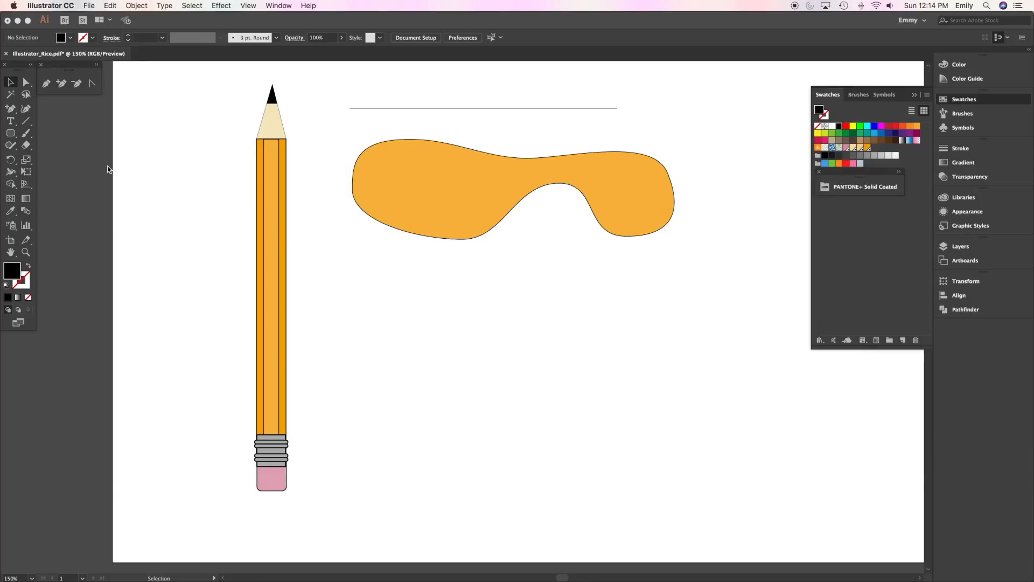
pyautogui.click(86, 5)
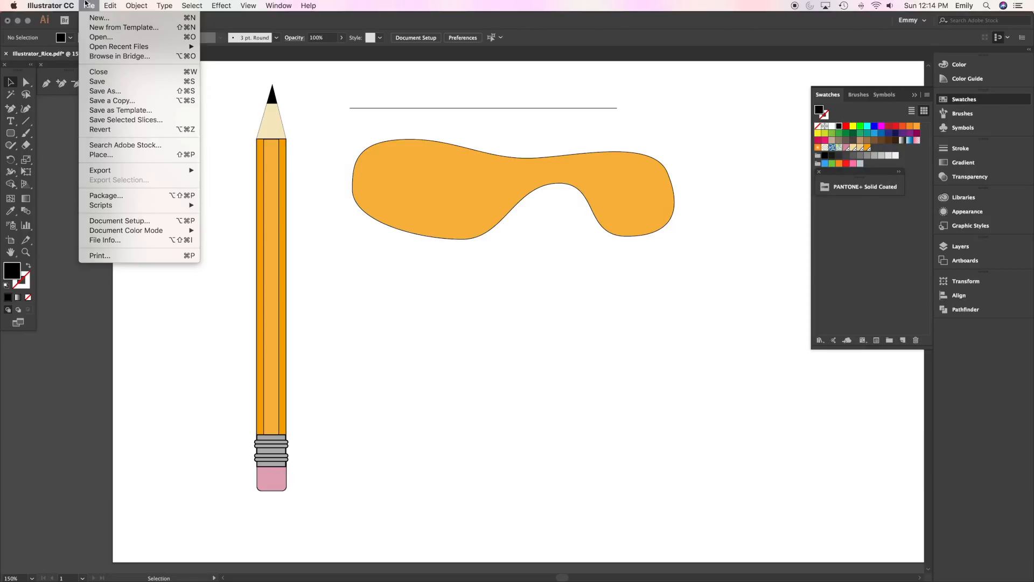
pyautogui.click(120, 155)
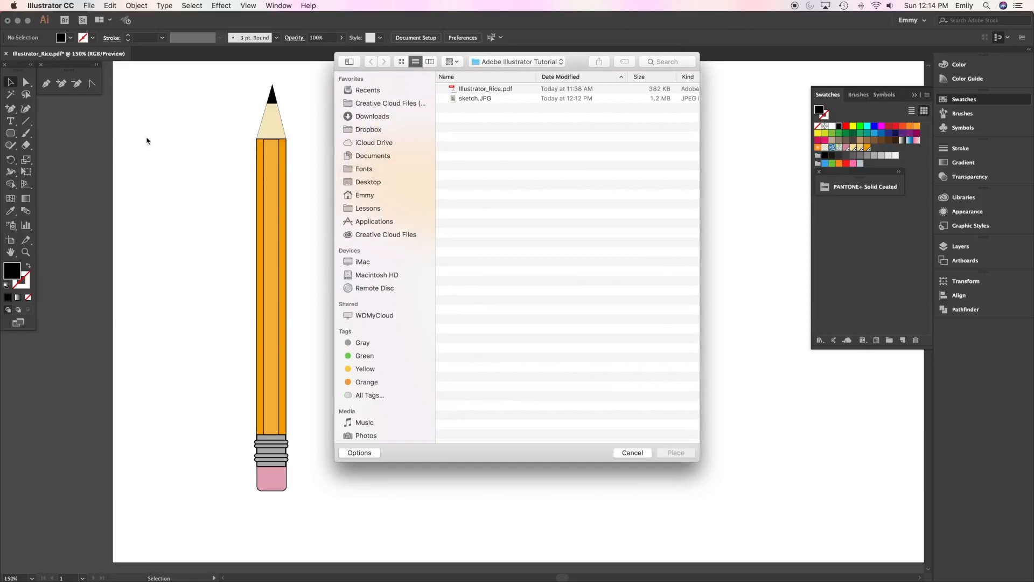
pyautogui.click(472, 99)
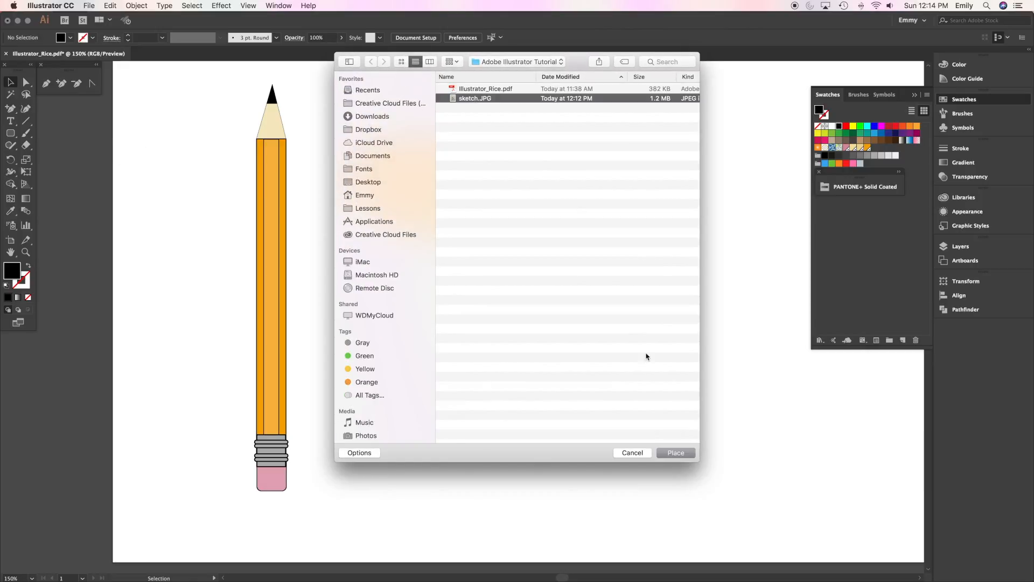
pyautogui.click(682, 454)
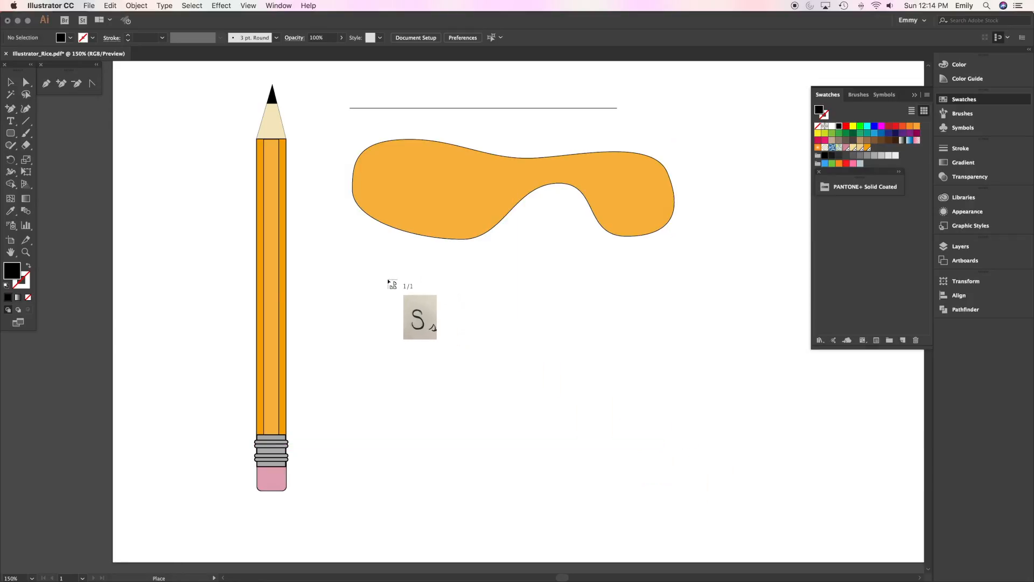
pyautogui.rightClick(388, 281)
pyautogui.click(380, 283)
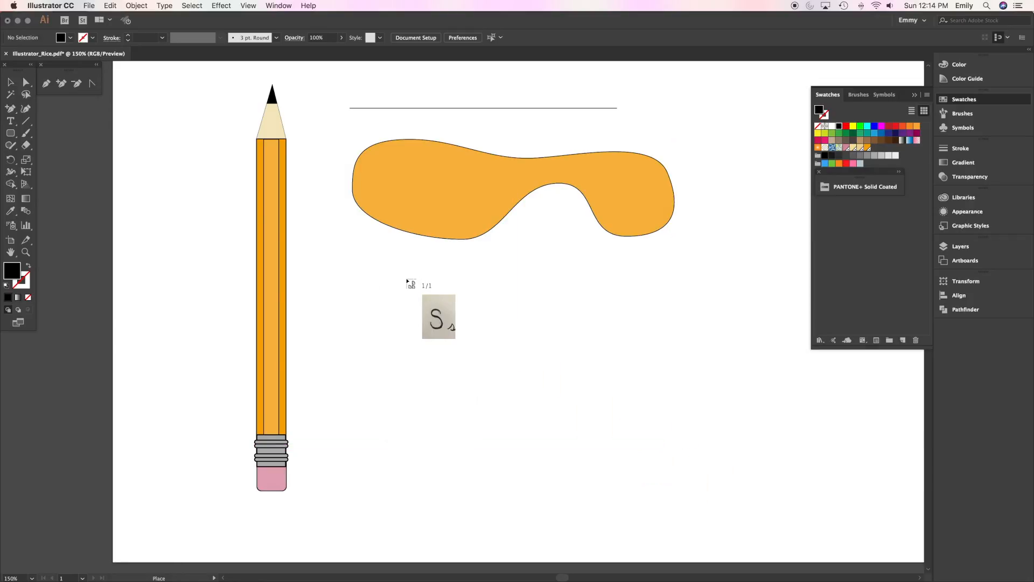
pyautogui.click(408, 280)
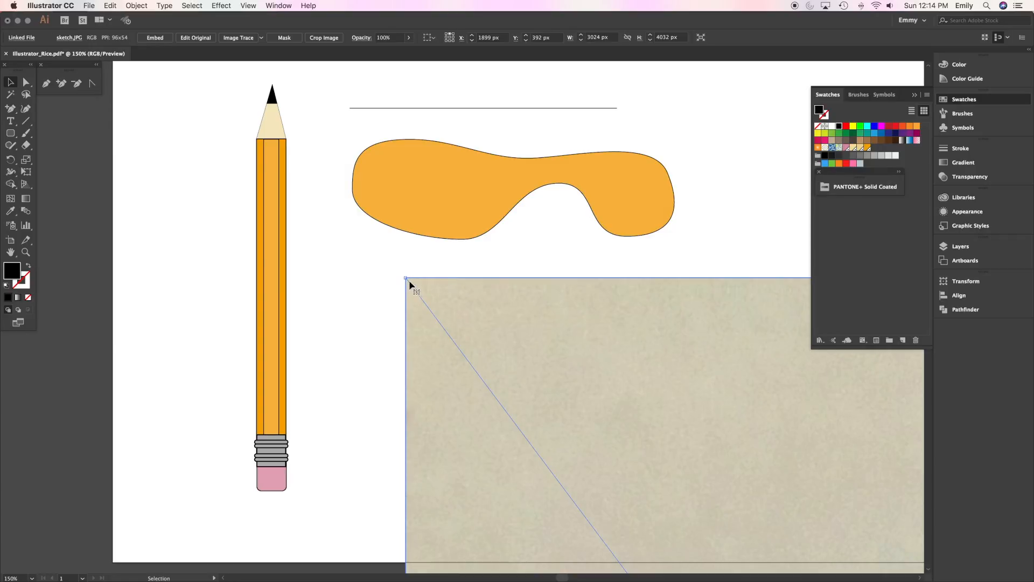
# Step: Try to scale down the oversized sketch image proportionally by its corner, and delete the image
pyautogui.moveTo(407, 279); pyautogui.dragTo(593, 496)
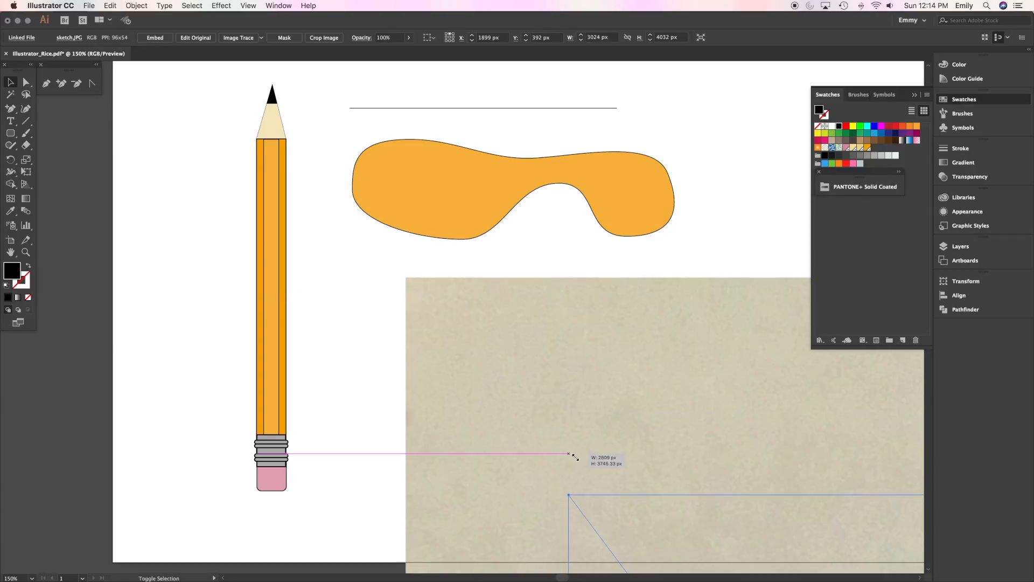
pyautogui.moveTo(639, 531)
pyautogui.mouseDown()
pyautogui.moveTo(370, 158)
pyautogui.moveTo(384, 167)
pyautogui.mouseUp()
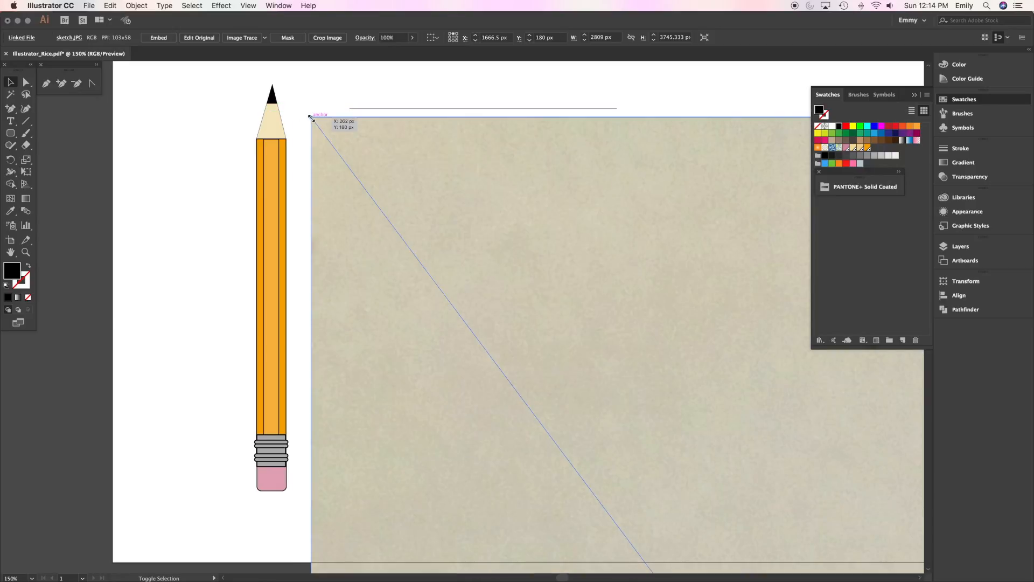
pyautogui.moveTo(311, 117); pyautogui.dragTo(533, 411)
pyautogui.moveTo(658, 484)
pyautogui.mouseDown()
pyautogui.moveTo(512, 298)
pyautogui.moveTo(438, 159)
pyautogui.moveTo(460, 178)
pyautogui.moveTo(337, 111)
pyautogui.moveTo(560, 401)
pyautogui.moveTo(595, 431)
pyautogui.mouseUp()
pyautogui.moveTo(686, 474)
pyautogui.mouseDown()
pyautogui.moveTo(512, 212)
pyautogui.moveTo(508, 224)
pyautogui.mouseUp()
pyautogui.moveTo(410, 197); pyautogui.dragTo(681, 474)
pyautogui.moveTo(774, 567); pyautogui.dragTo(463, 239)
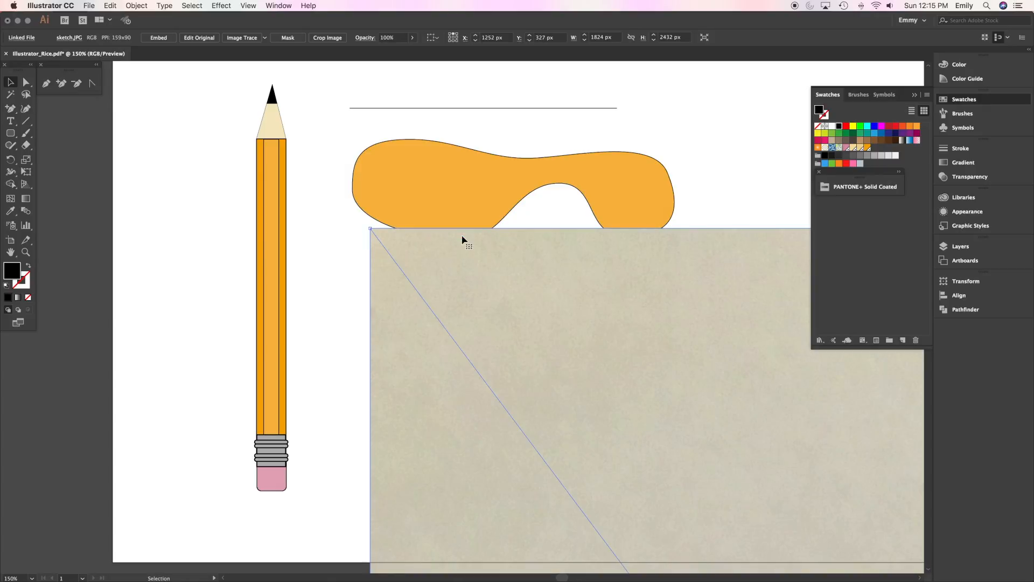
pyautogui.press('Delete')
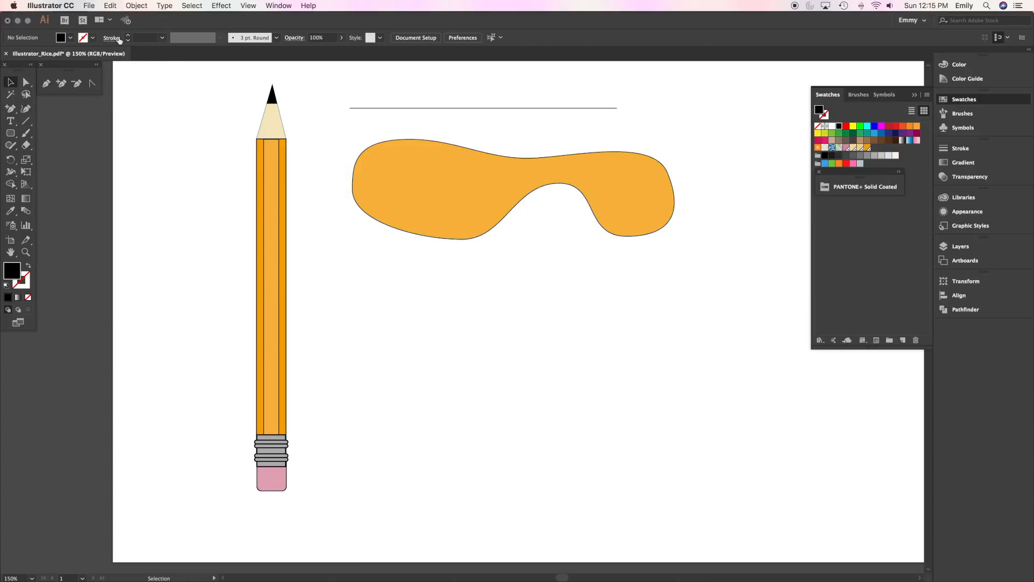
# Step: Place sketch.JPG below the orange shape, sized about 213 by 285 px, and deselect it
pyautogui.click(93, 6)
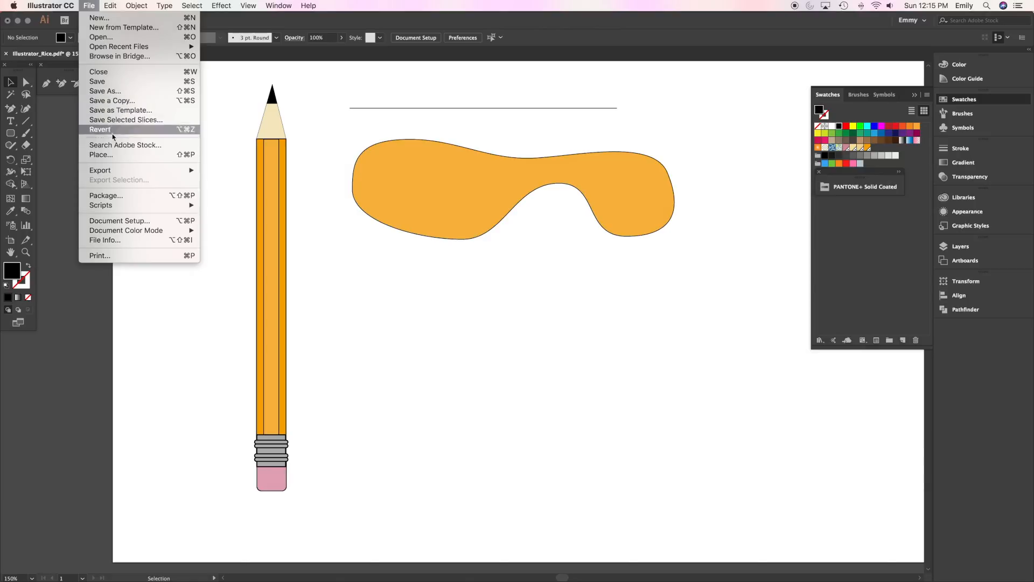
pyautogui.click(112, 155)
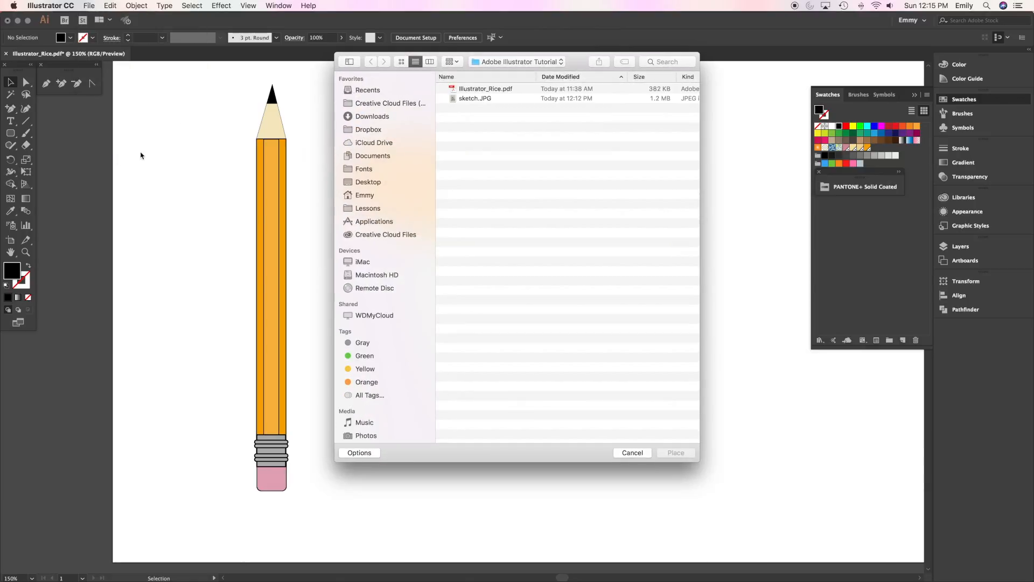
pyautogui.click(476, 100)
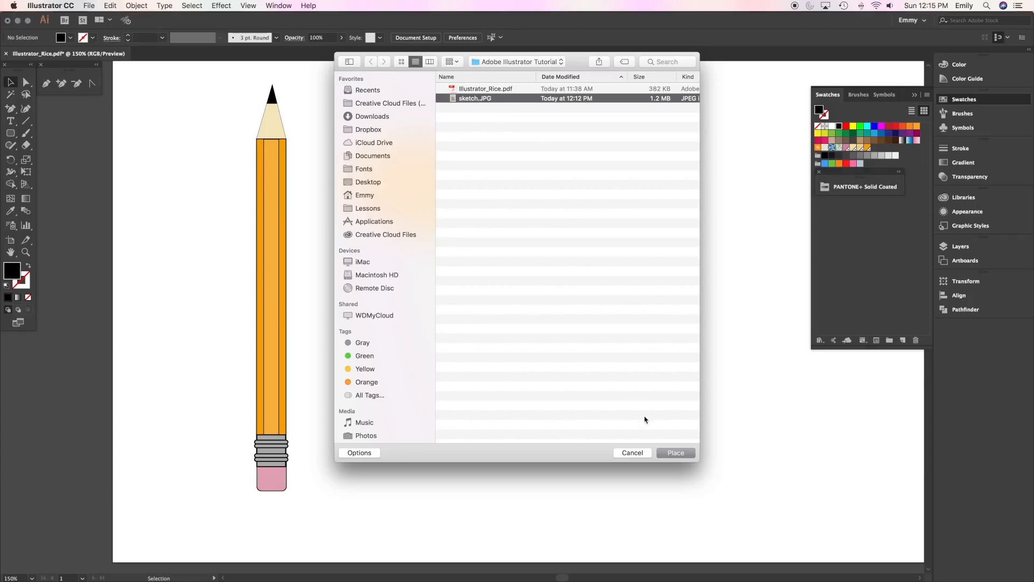
pyautogui.click(672, 457)
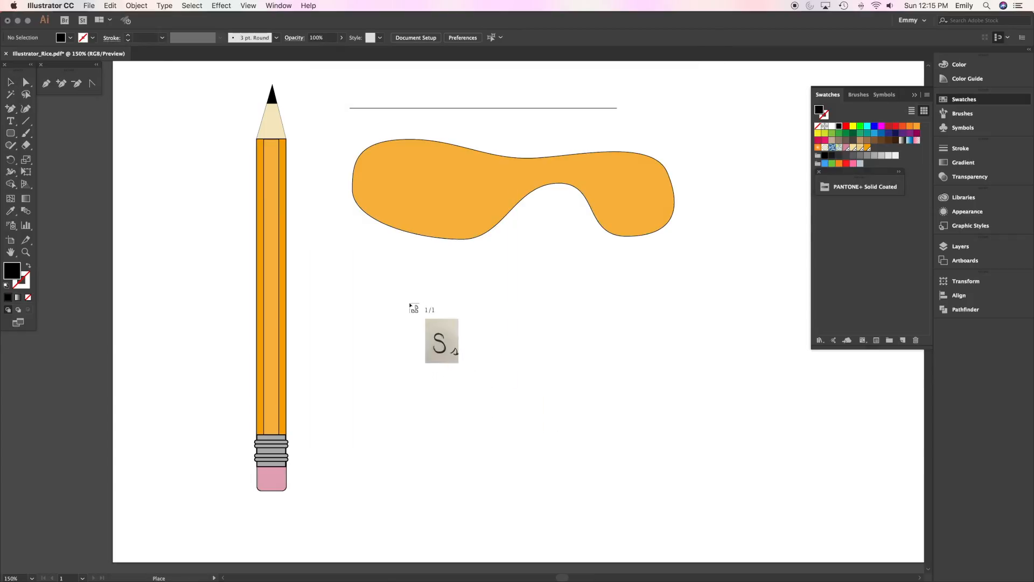
pyautogui.moveTo(362, 277); pyautogui.dragTo(532, 495)
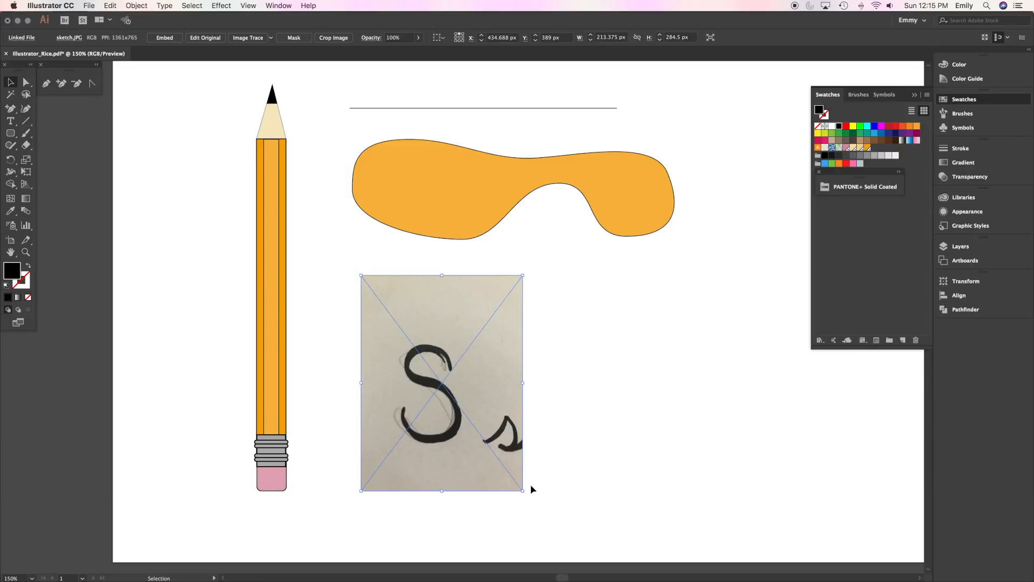
pyautogui.click(572, 366)
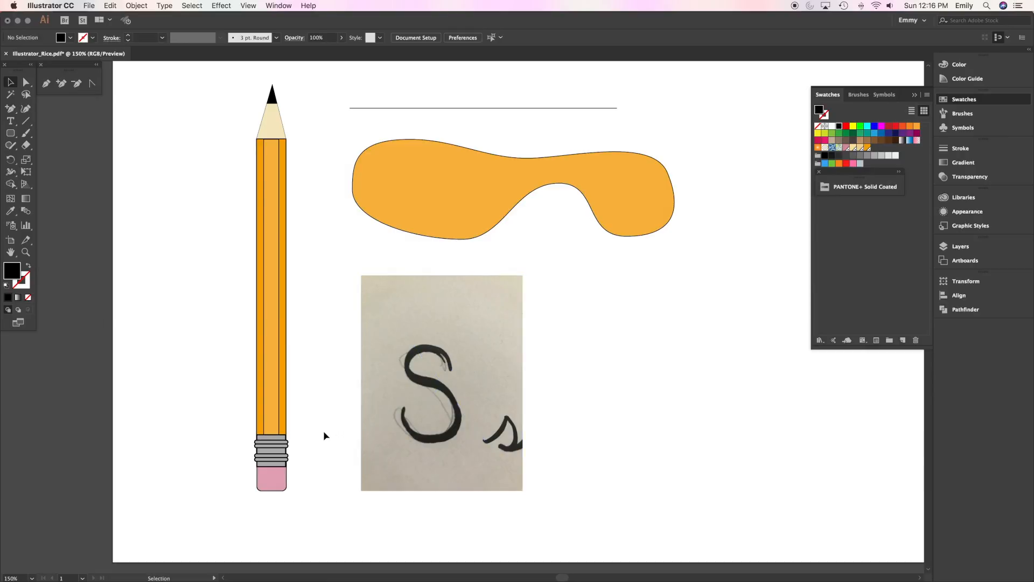
# Step: Lock the placed sketch image, and test the lock by trying to marquee-select it
pyautogui.click(398, 359)
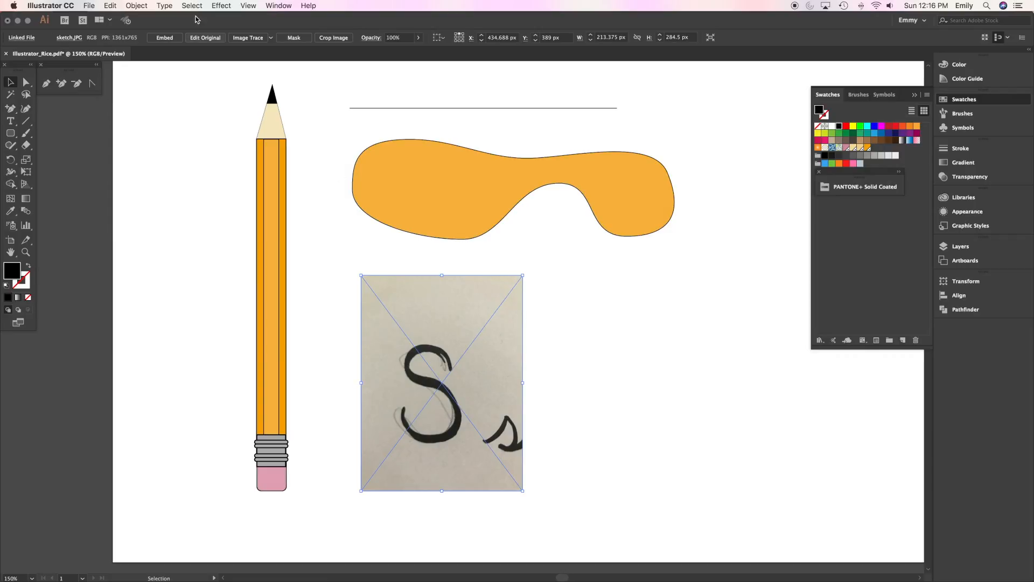
pyautogui.click(137, 6)
pyautogui.moveTo(149, 62)
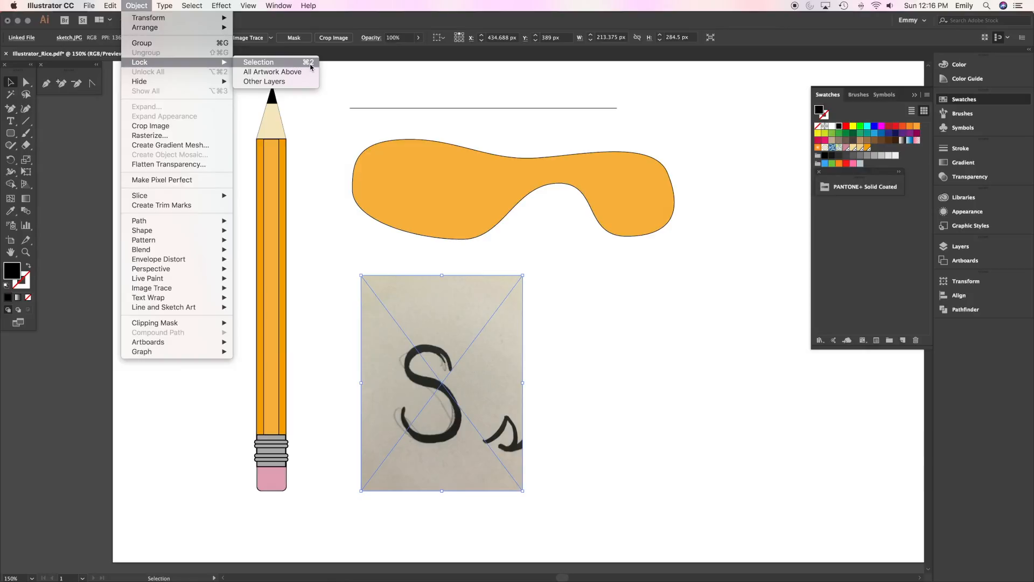
pyautogui.click(310, 63)
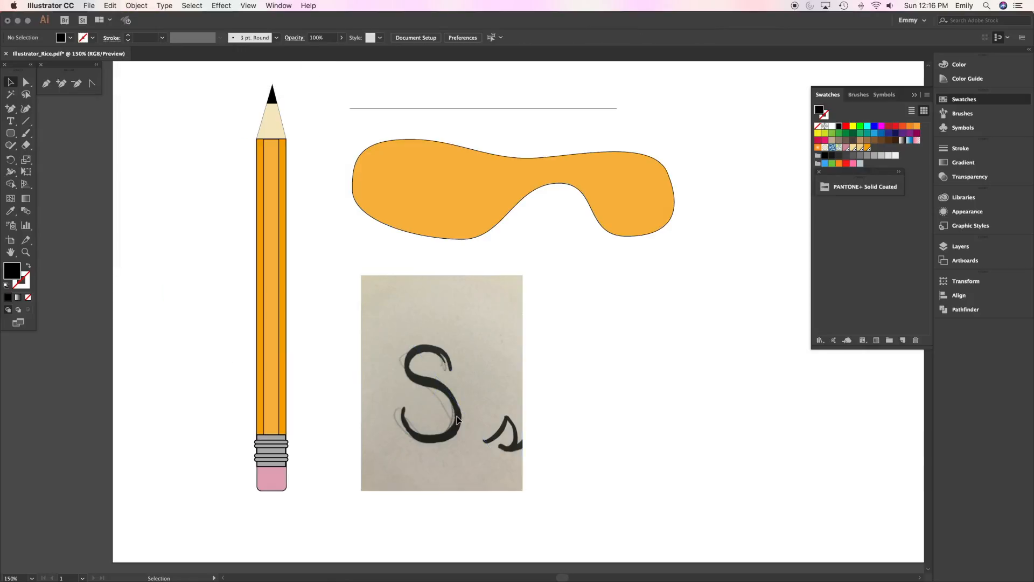
pyautogui.moveTo(572, 453); pyautogui.dragTo(341, 330)
pyautogui.moveTo(543, 480); pyautogui.dragTo(416, 424)
# Step: Add a point-text letter S in the blank area beside the hand-drawn S
pyautogui.click(26, 252)
pyautogui.click(492, 422)
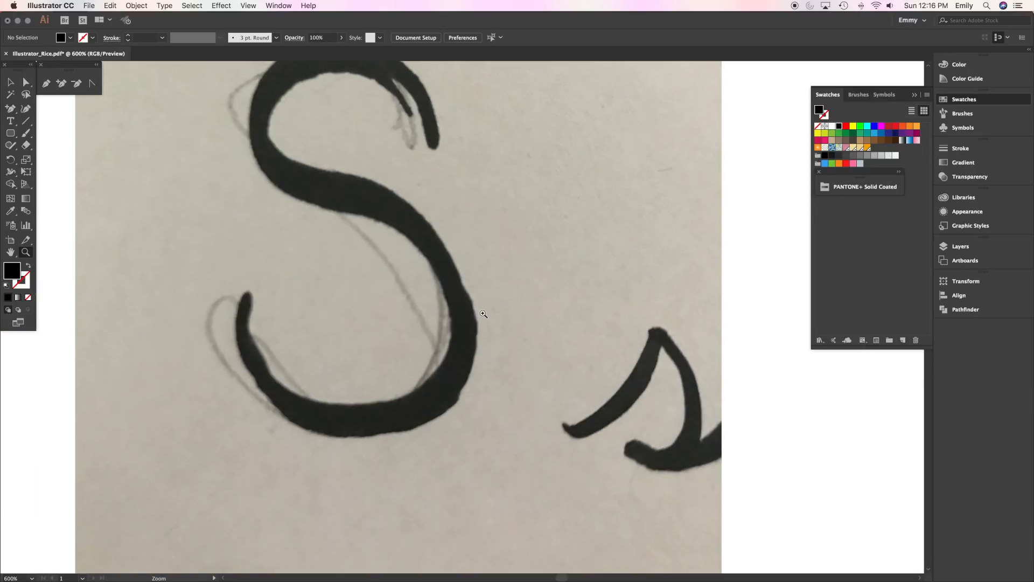
pyautogui.scroll(3, 483, 314)
pyautogui.scroll(2, 483, 313)
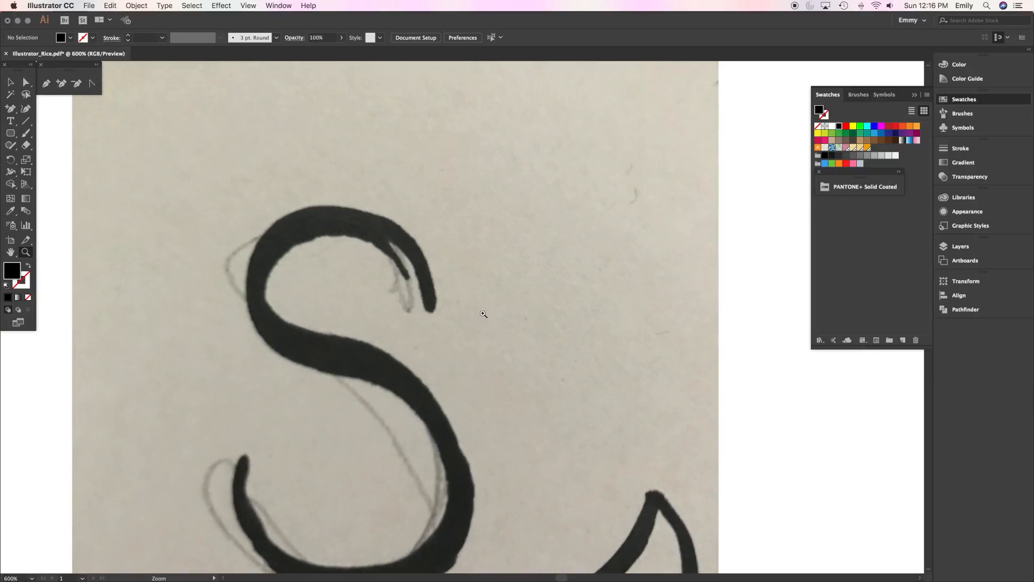
pyautogui.scroll(-1, 476, 307)
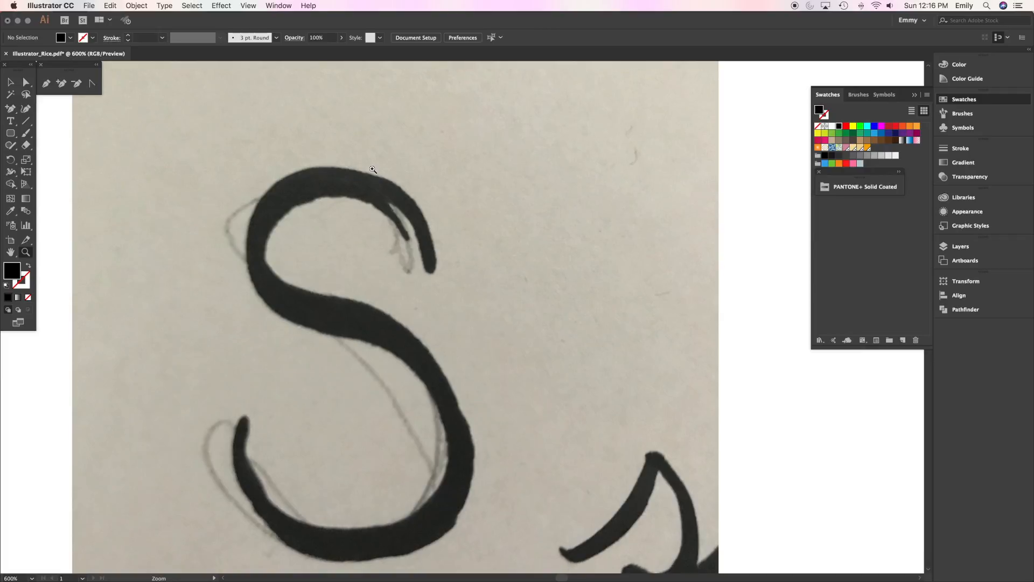
pyautogui.click(10, 120)
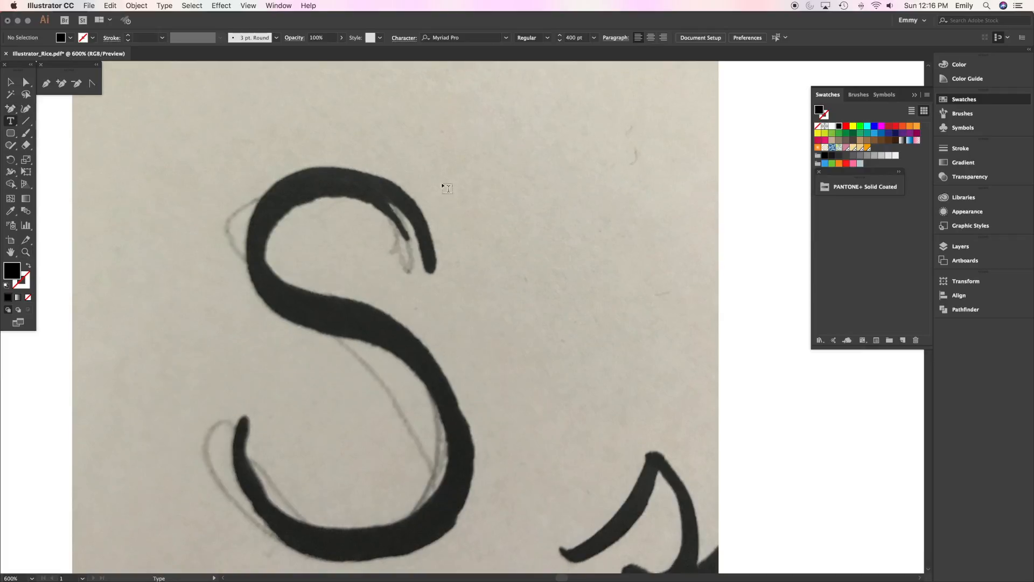
pyautogui.click(622, 192)
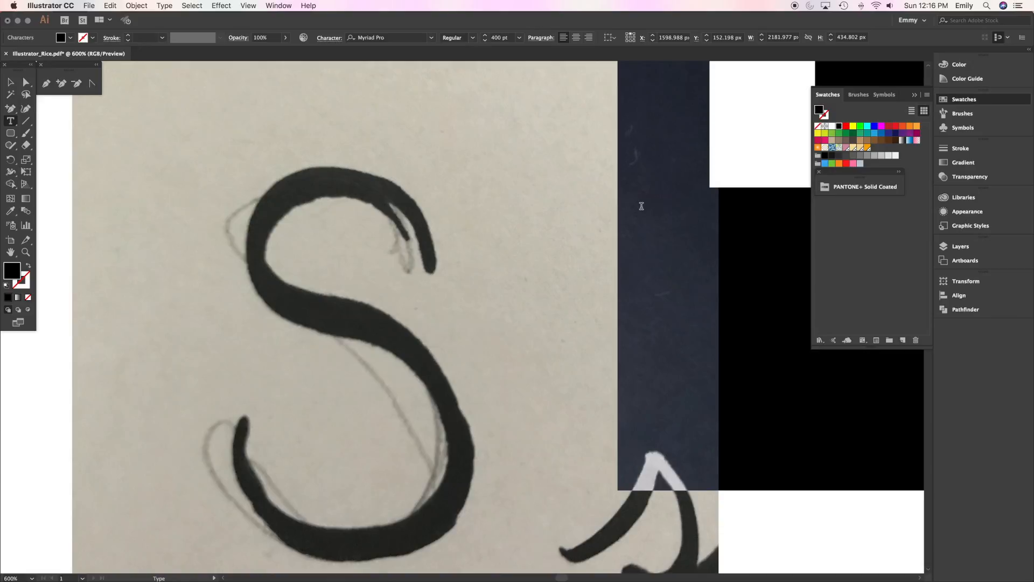
pyautogui.write('S')
# Step: Set the typed S's font size to 100 pt and move the letter onto the sketch beside the large hand-drawn S
pyautogui.doubleClick(509, 38)
pyautogui.doubleClick(493, 38)
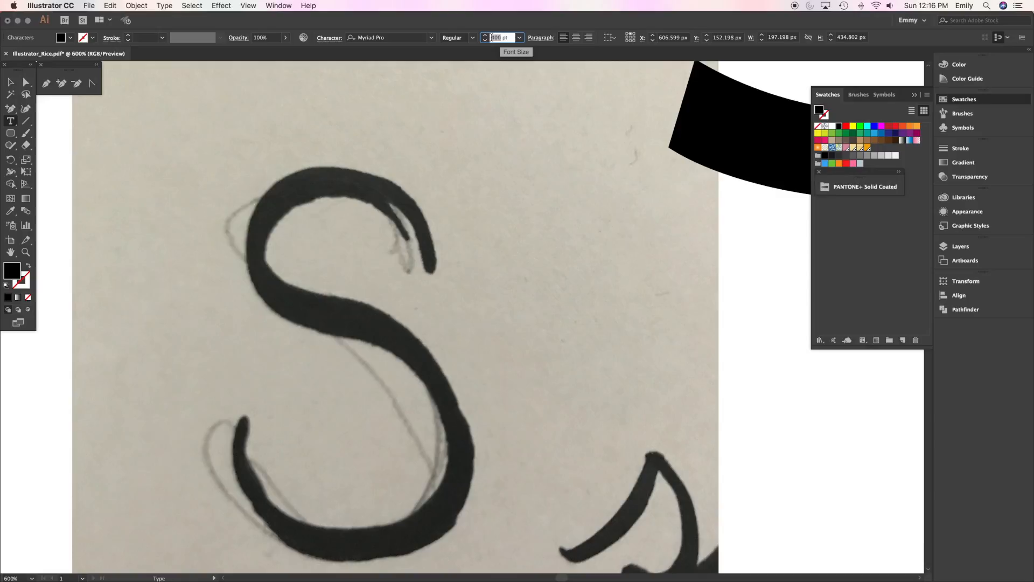
pyautogui.write('1')
pyautogui.press('Return')
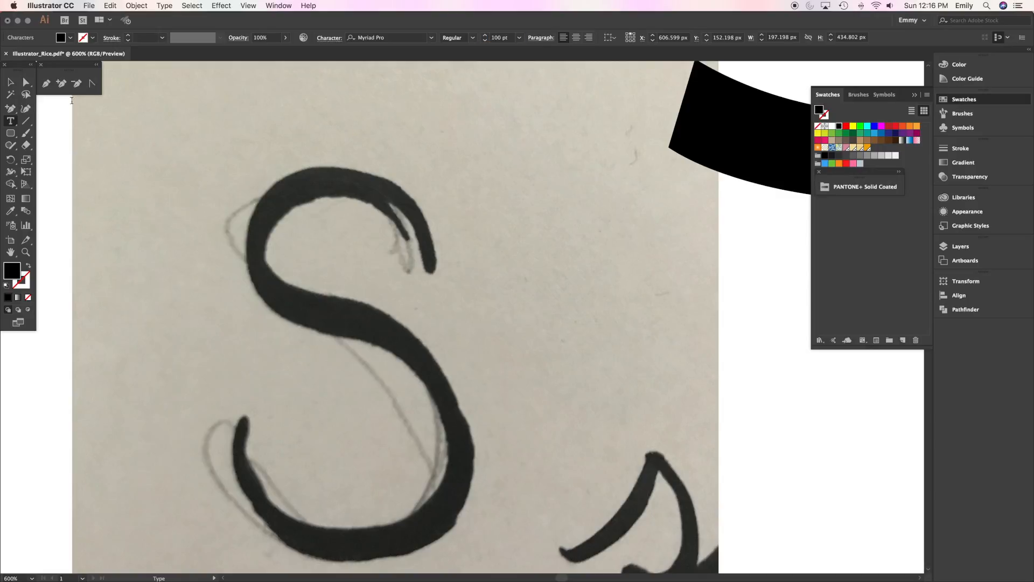
pyautogui.click(13, 86)
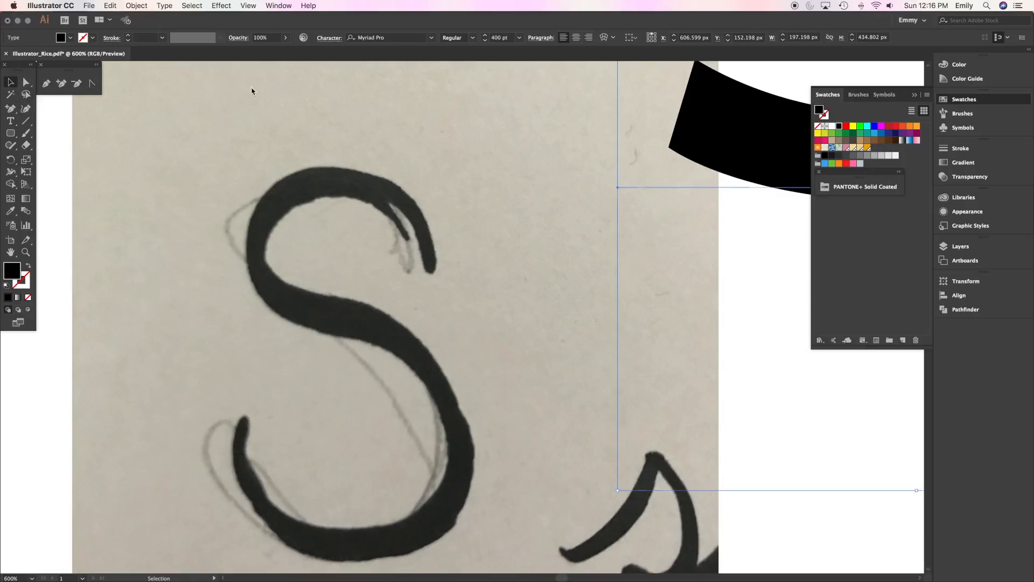
pyautogui.click(493, 39)
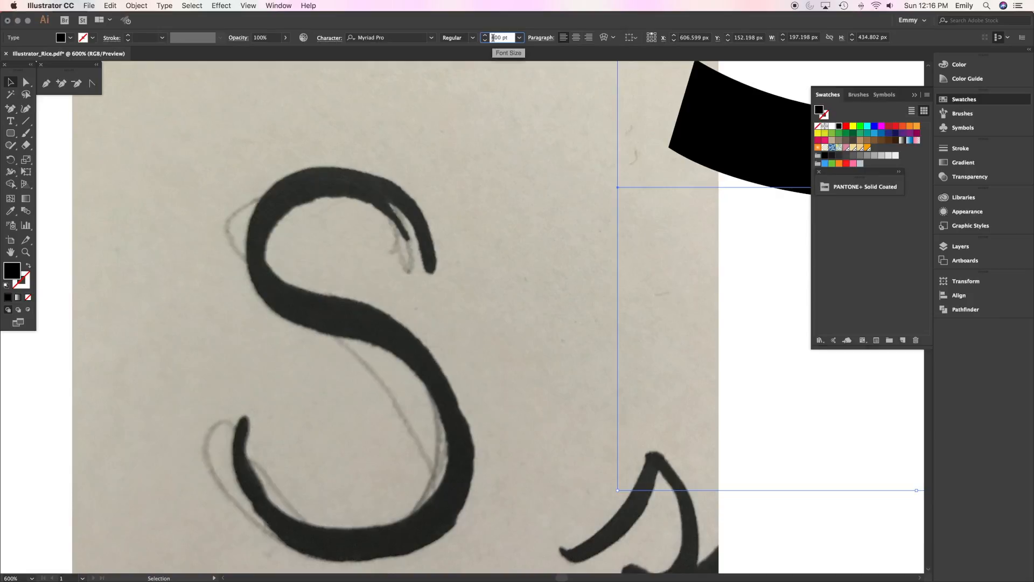
pyautogui.press('Return')
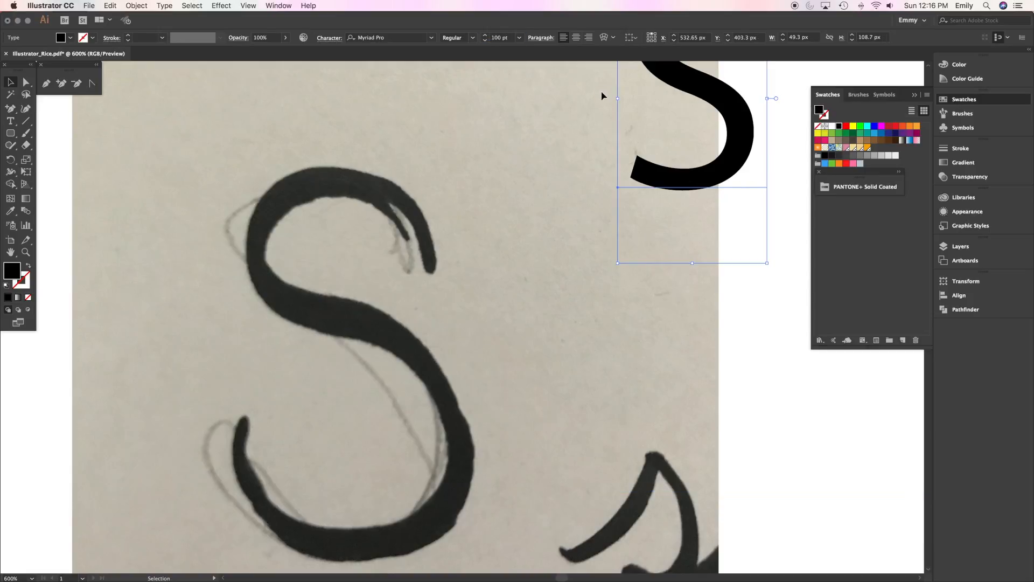
pyautogui.moveTo(736, 107); pyautogui.dragTo(638, 326)
pyautogui.moveTo(618, 292); pyautogui.dragTo(617, 242)
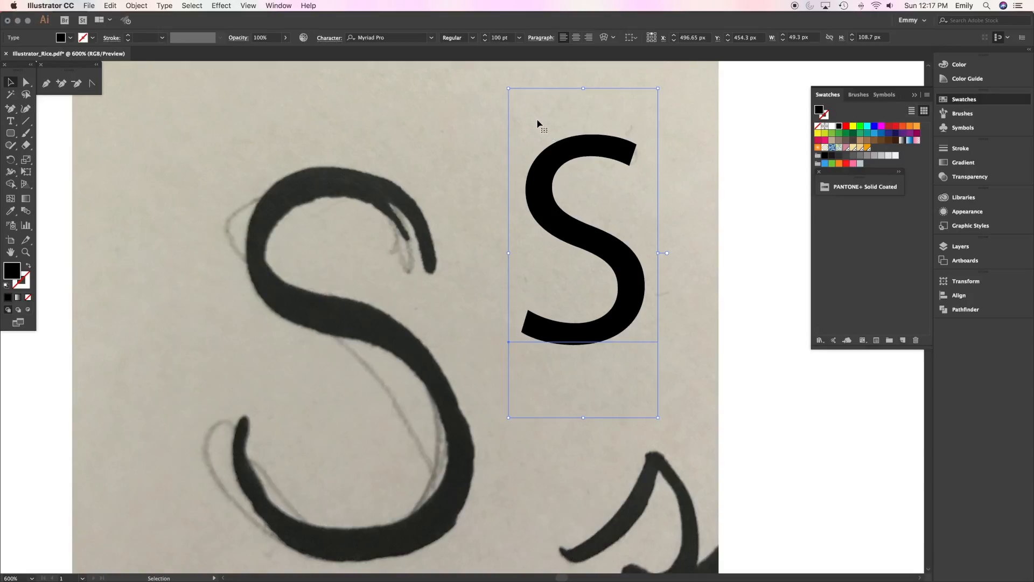
# Step: Convert the typed S to outlines and inspect its anchor points
pyautogui.click(146, 7)
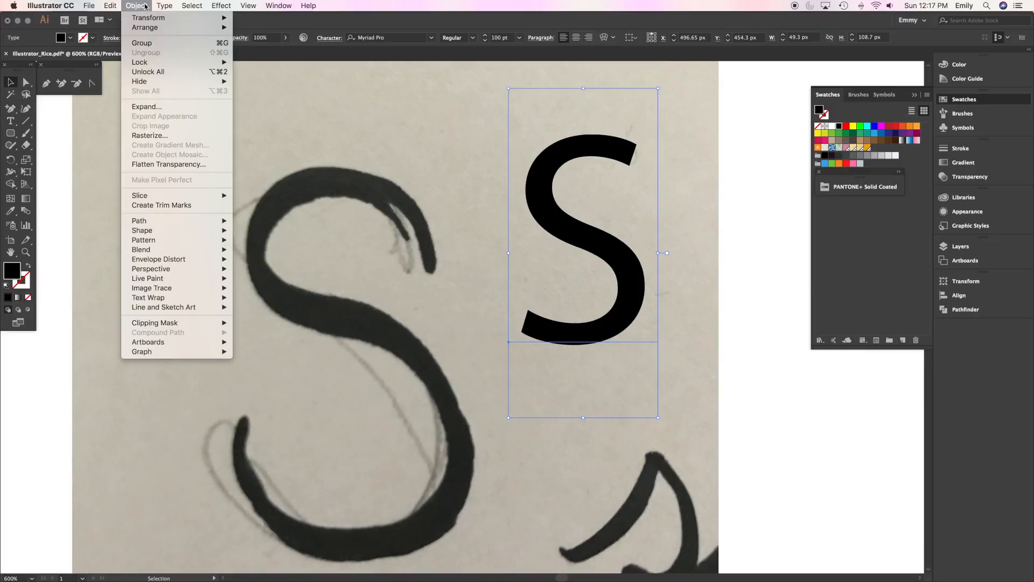
pyautogui.moveTo(160, 6)
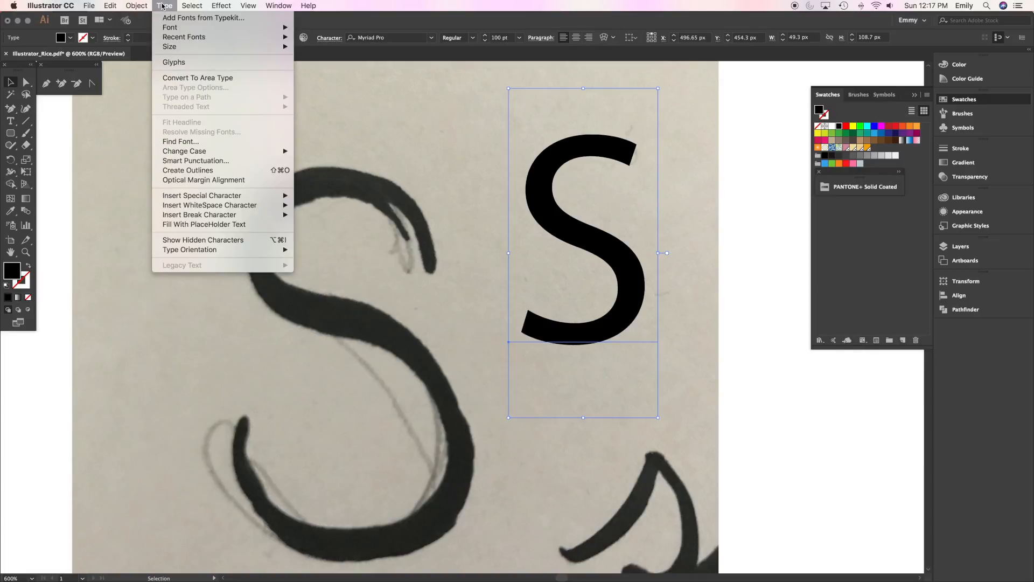
pyautogui.click(188, 170)
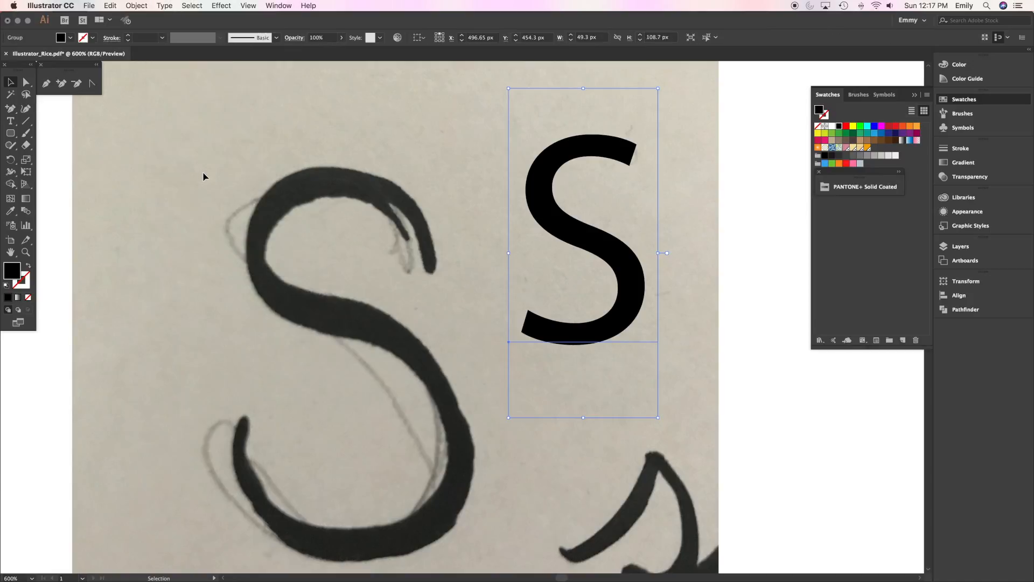
pyautogui.click(23, 83)
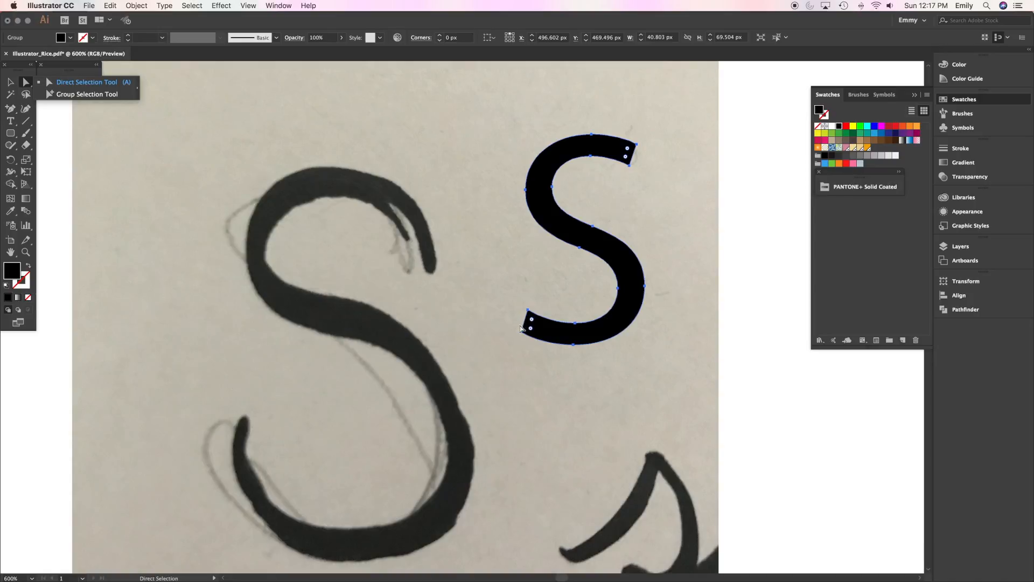
pyautogui.click(10, 84)
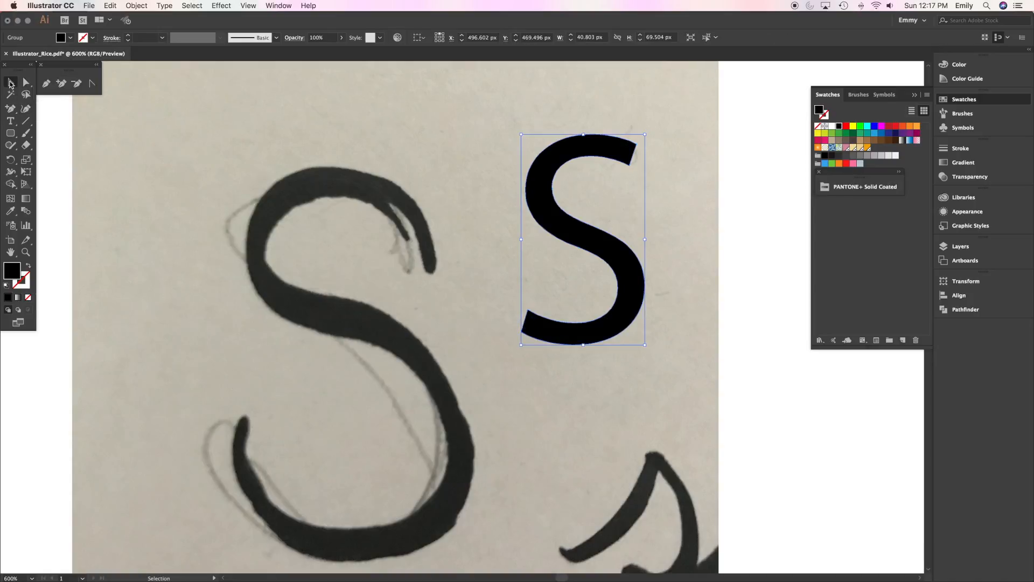
# Step: Give the outlined S no fill and an RGB Blue stroke, and deselect it
pyautogui.click(46, 84)
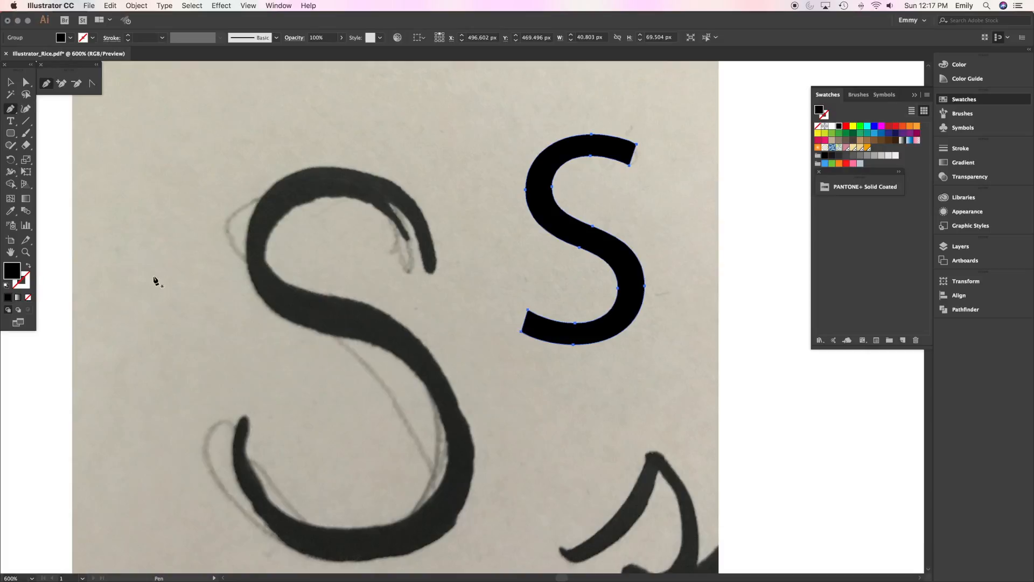
pyautogui.click(28, 267)
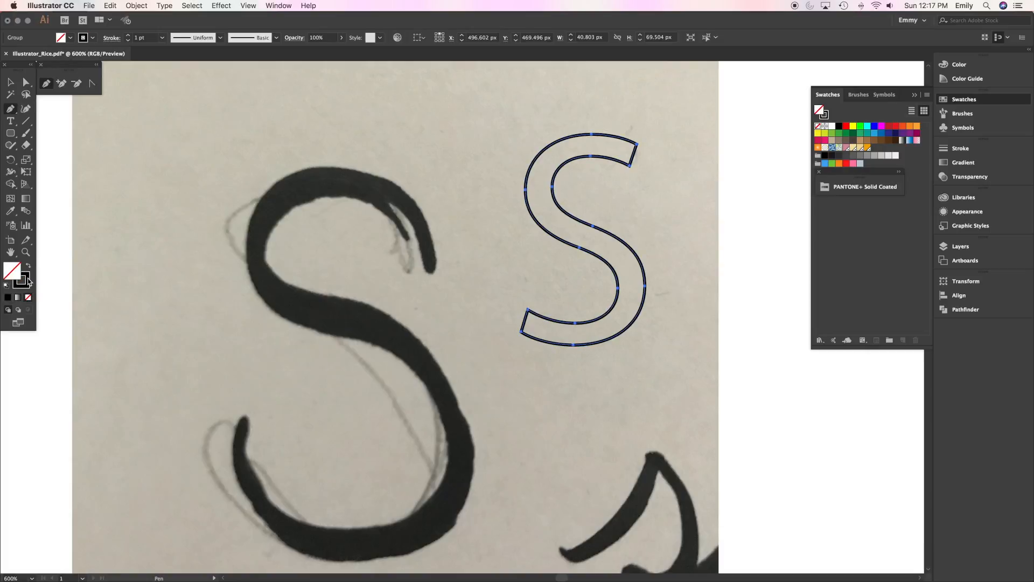
pyautogui.click(27, 279)
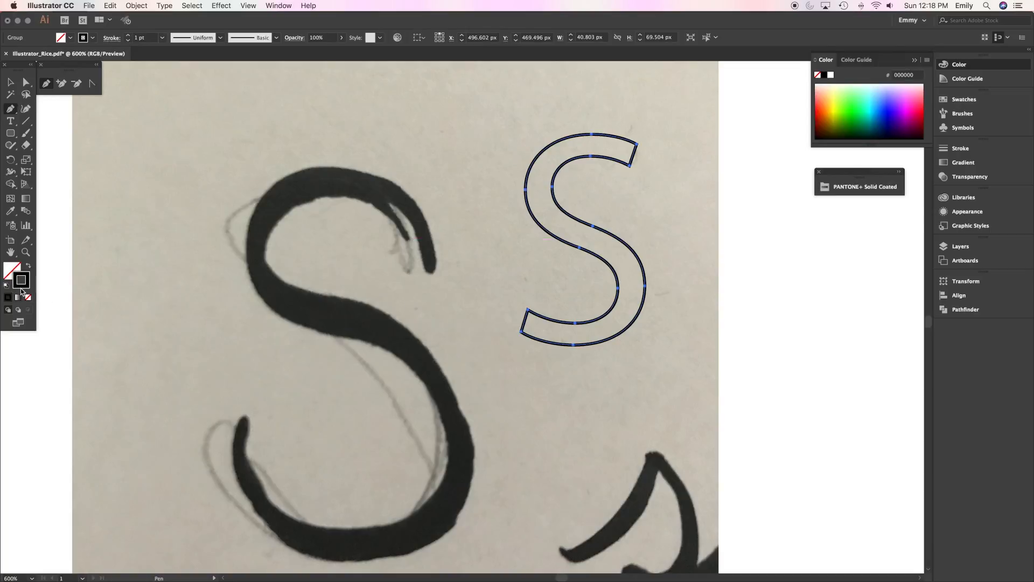
pyautogui.click(953, 101)
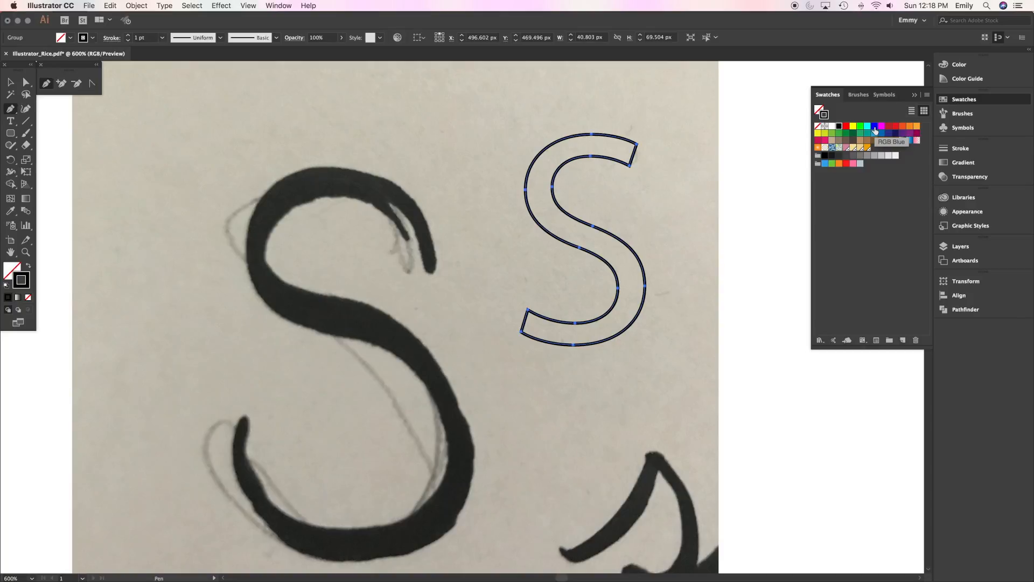
pyautogui.click(875, 130)
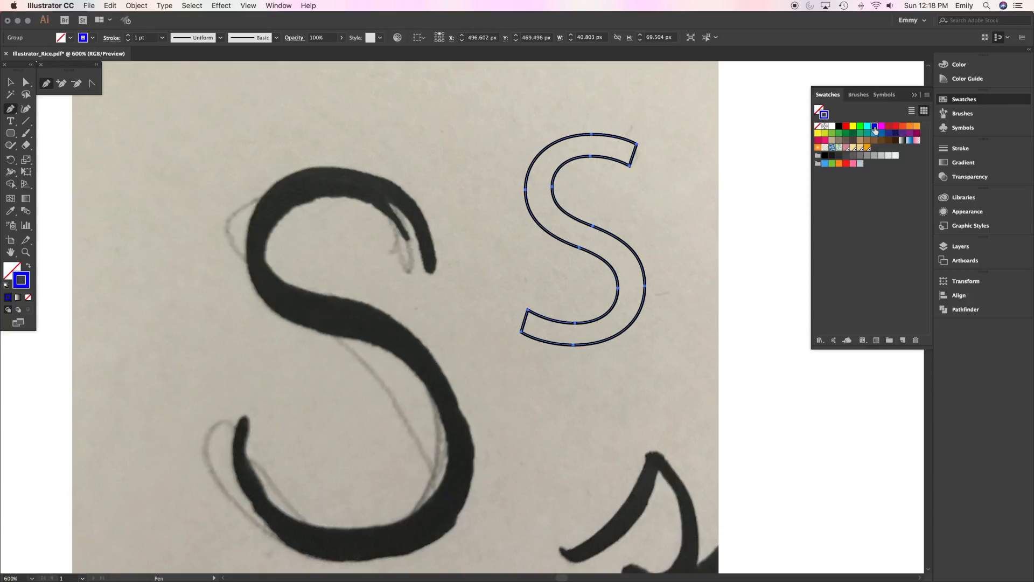
pyautogui.press('v')
pyautogui.click(105, 170)
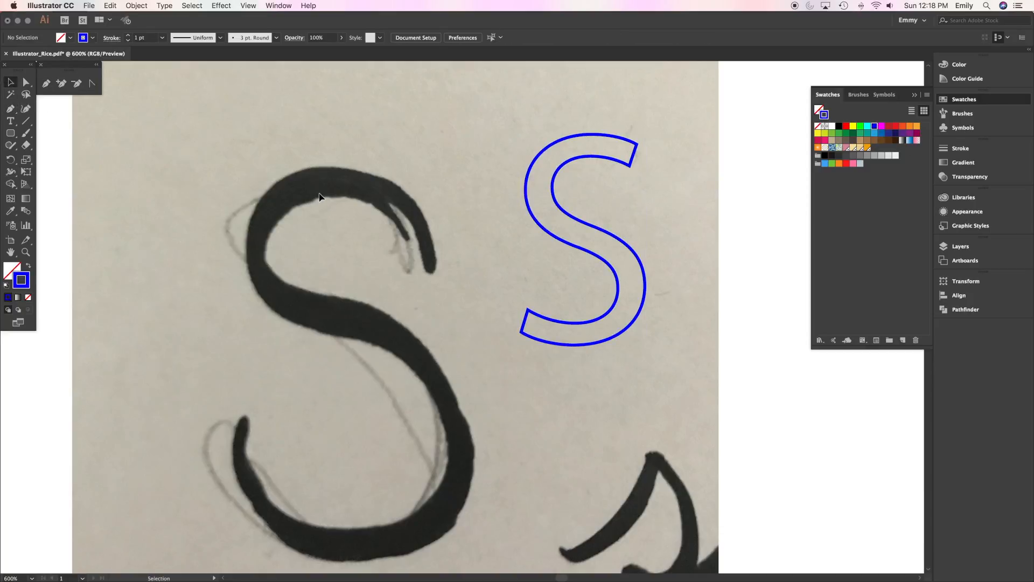
# Step: Trace the hand-drawn S with the Pen tool from its upper terminal along the outer top curve and lower spine edge to the lower-left terminal
pyautogui.click(45, 87)
pyautogui.moveTo(451, 265); pyautogui.dragTo(446, 253)
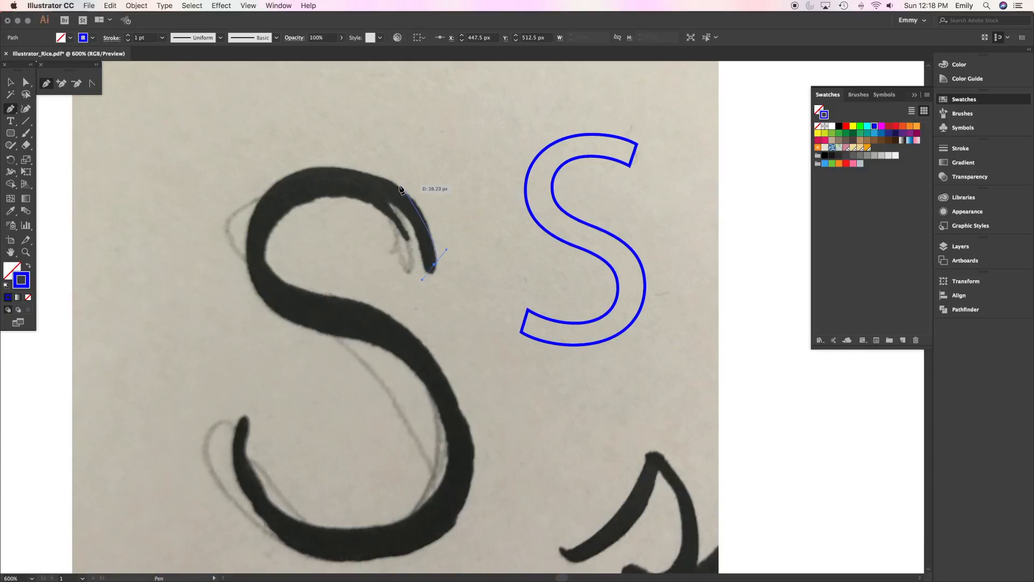
pyautogui.moveTo(398, 186); pyautogui.dragTo(376, 177)
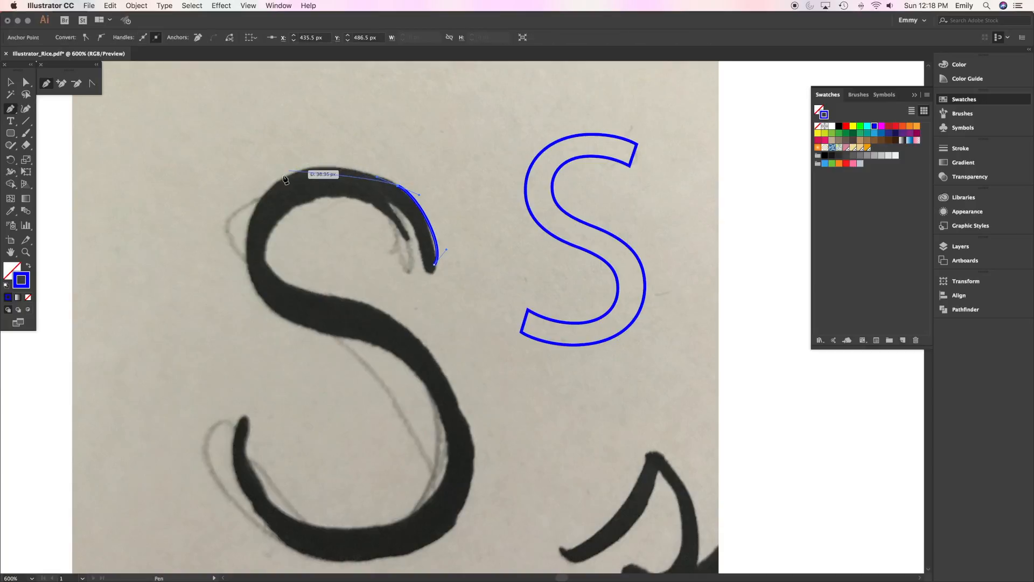
pyautogui.moveTo(252, 212); pyautogui.dragTo(216, 276)
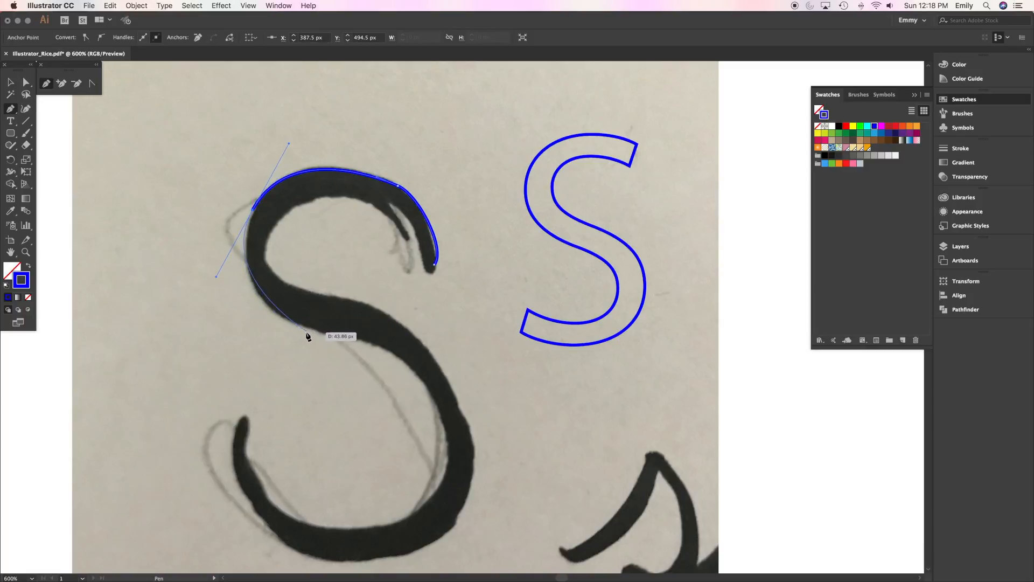
pyautogui.moveTo(316, 328); pyautogui.dragTo(334, 317)
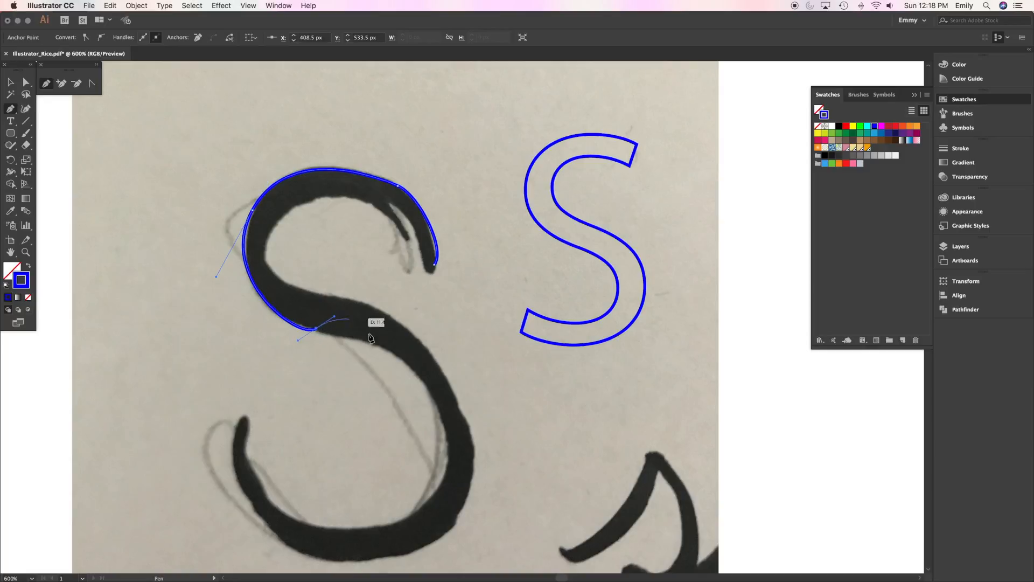
pyautogui.moveTo(440, 413); pyautogui.dragTo(445, 465)
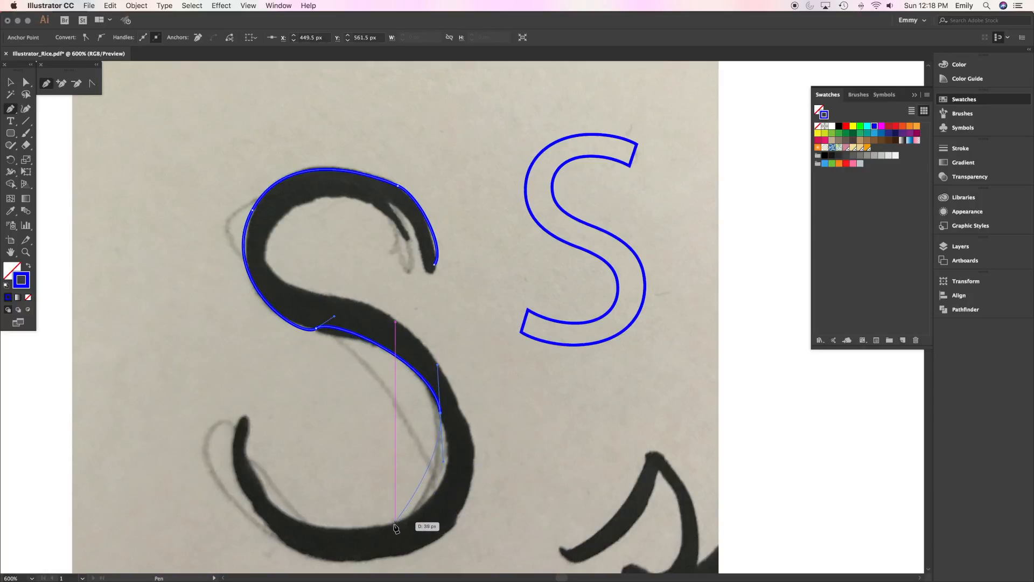
pyautogui.moveTo(395, 524); pyautogui.dragTo(335, 534)
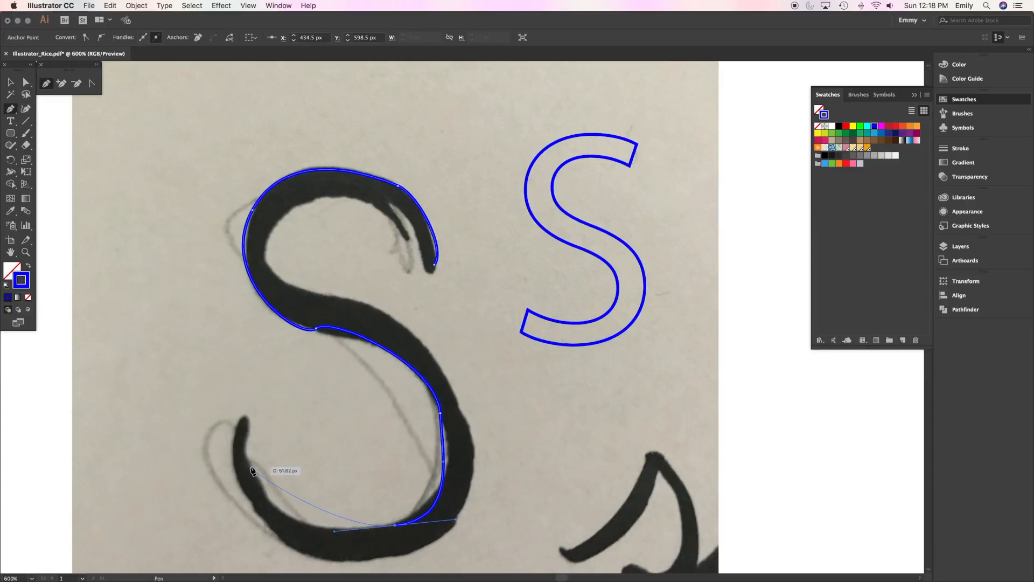
pyautogui.moveTo(246, 440); pyautogui.dragTo(250, 380)
# Step: Continue the Pen path around the lower terminal, outer bottom bowl, upper spine edge and inner top curve, and close it at the starting point
pyautogui.moveTo(235, 442); pyautogui.dragTo(229, 457)
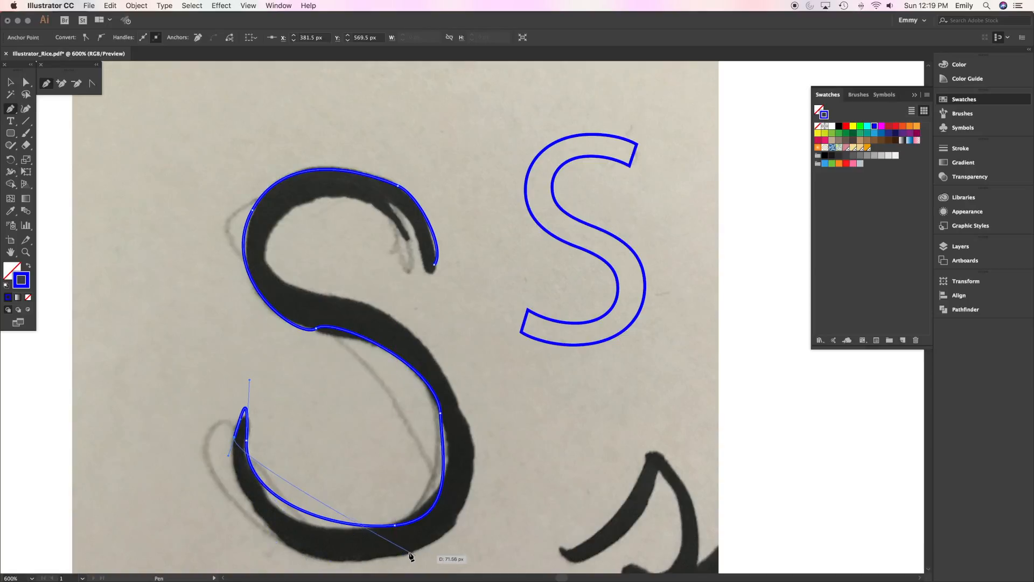
pyautogui.moveTo(401, 556); pyautogui.dragTo(415, 509)
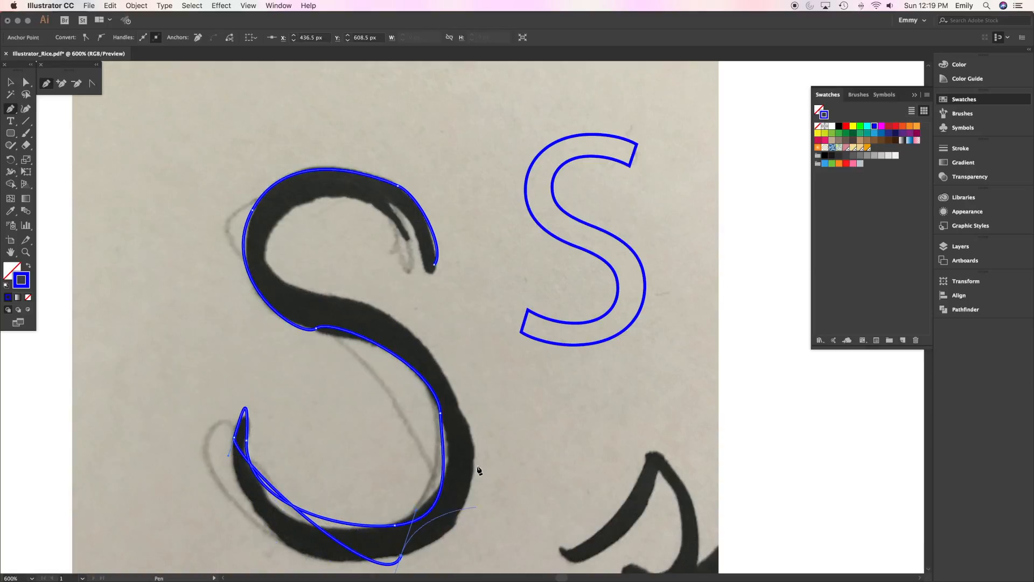
pyautogui.moveTo(459, 404); pyautogui.dragTo(444, 359)
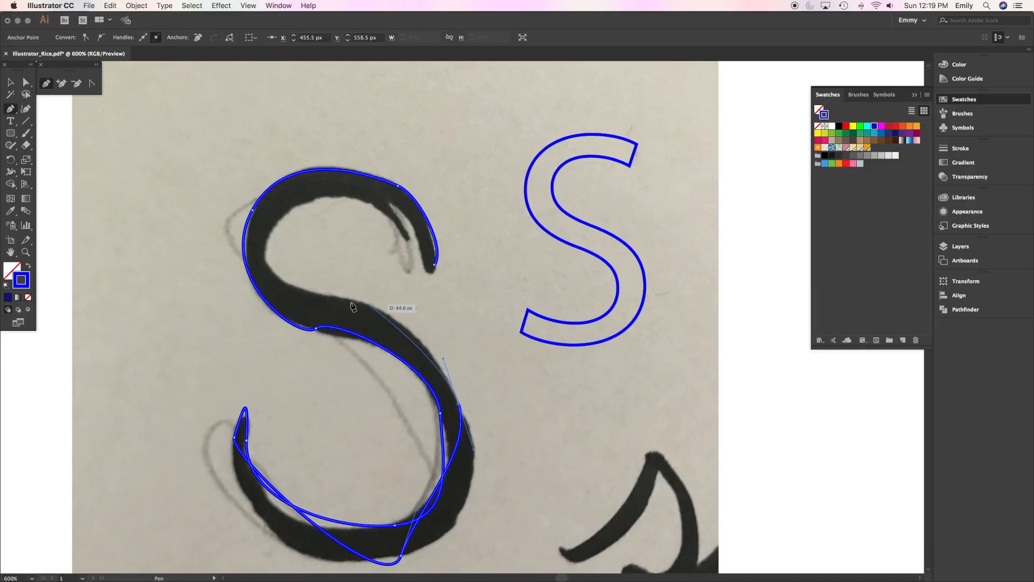
pyautogui.moveTo(322, 295); pyautogui.dragTo(274, 292)
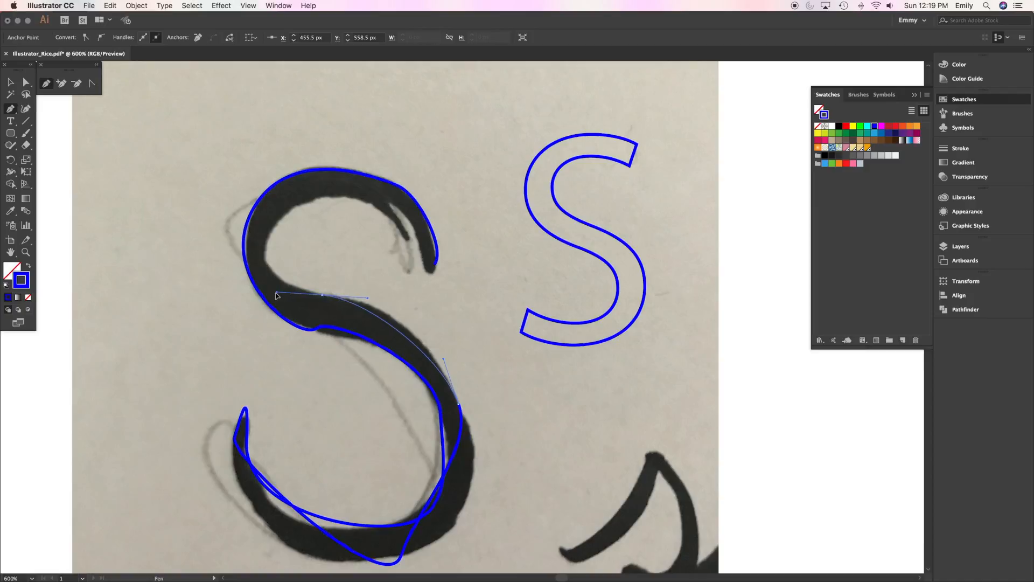
pyautogui.moveTo(279, 219); pyautogui.dragTo(300, 202)
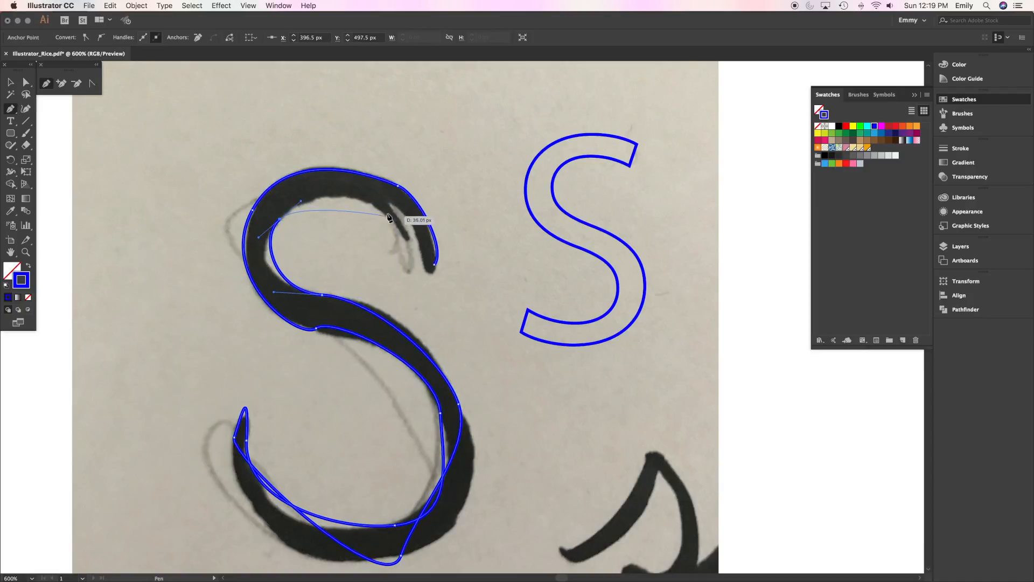
pyautogui.moveTo(392, 205); pyautogui.dragTo(403, 228)
pyautogui.moveTo(423, 262); pyautogui.dragTo(429, 284)
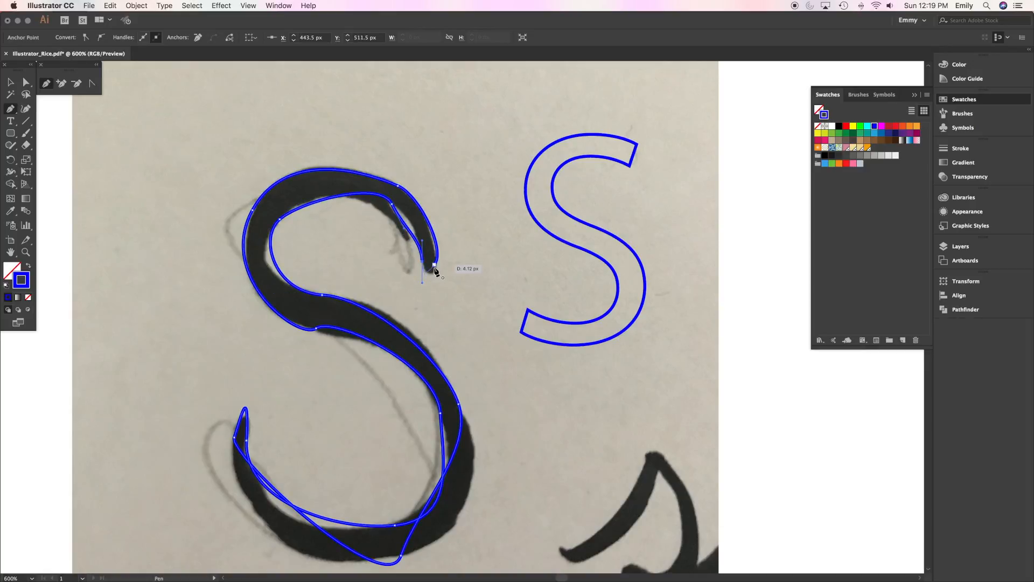
pyautogui.click(435, 266)
pyautogui.click(26, 84)
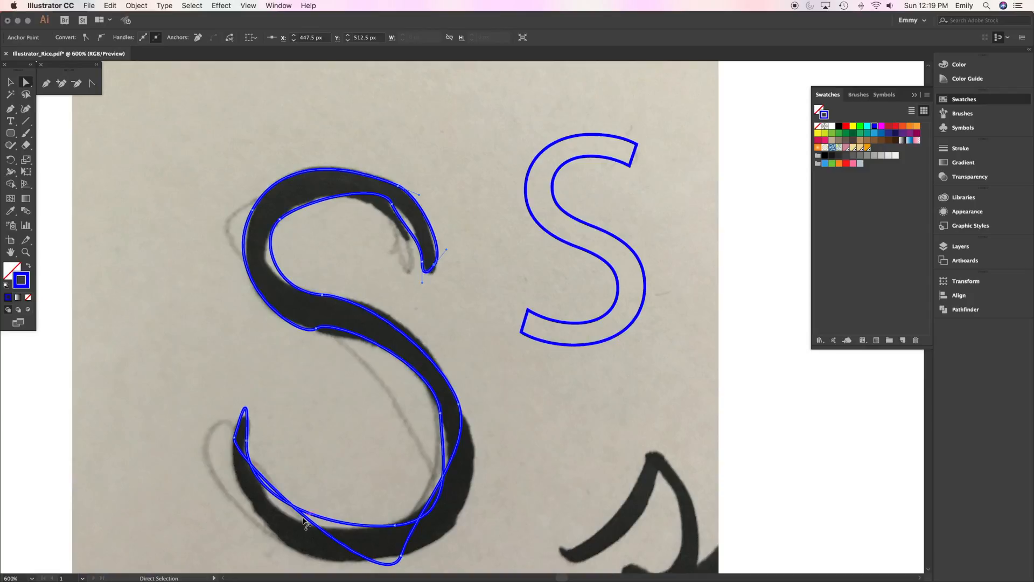
# Step: Check the outlined font S's anchor points, and extend the lower-left terminal's outer handle to reshape the traced S's bottom curve
pyautogui.click(553, 344)
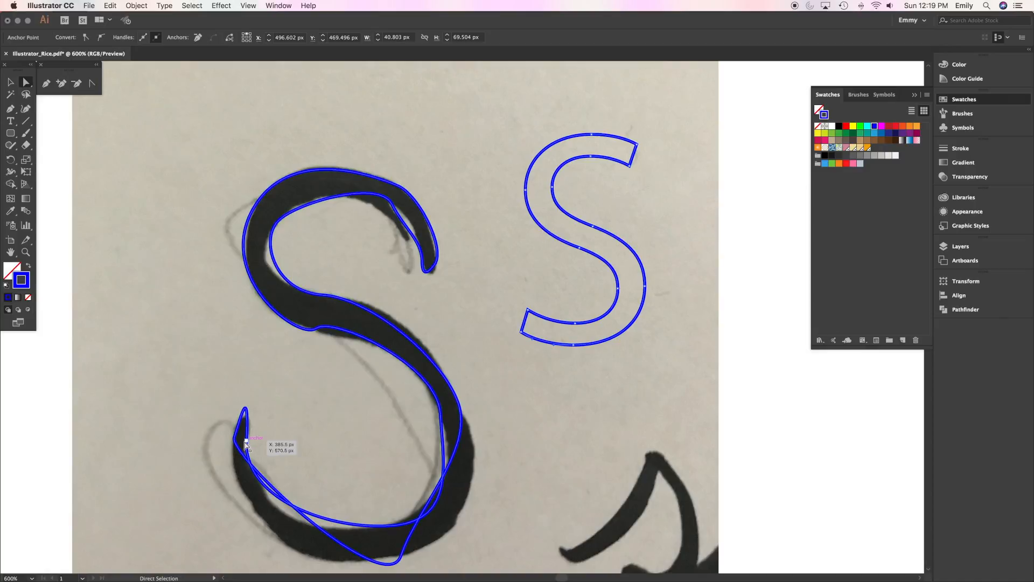
pyautogui.click(245, 477)
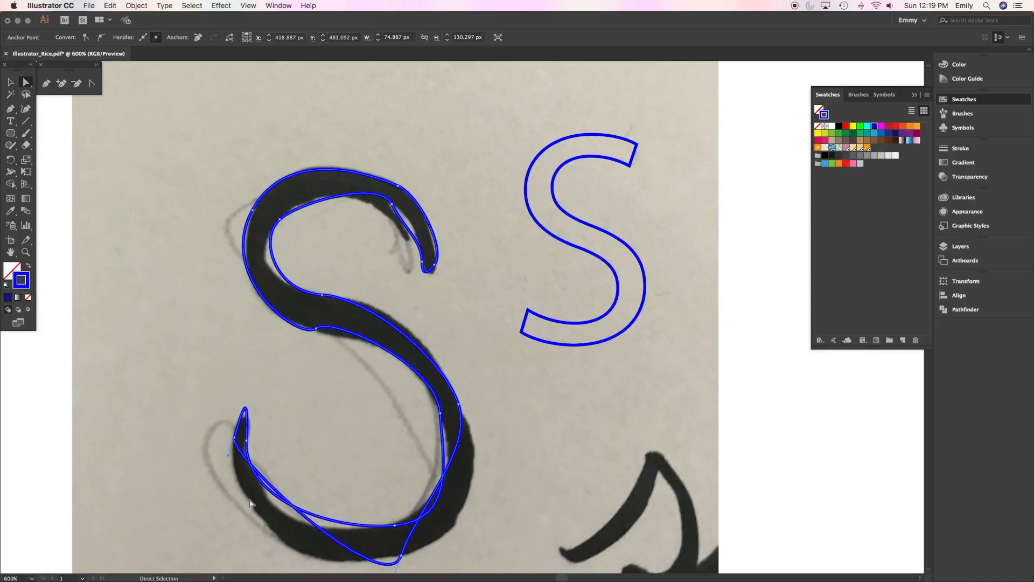
pyautogui.moveTo(268, 483); pyautogui.dragTo(265, 511)
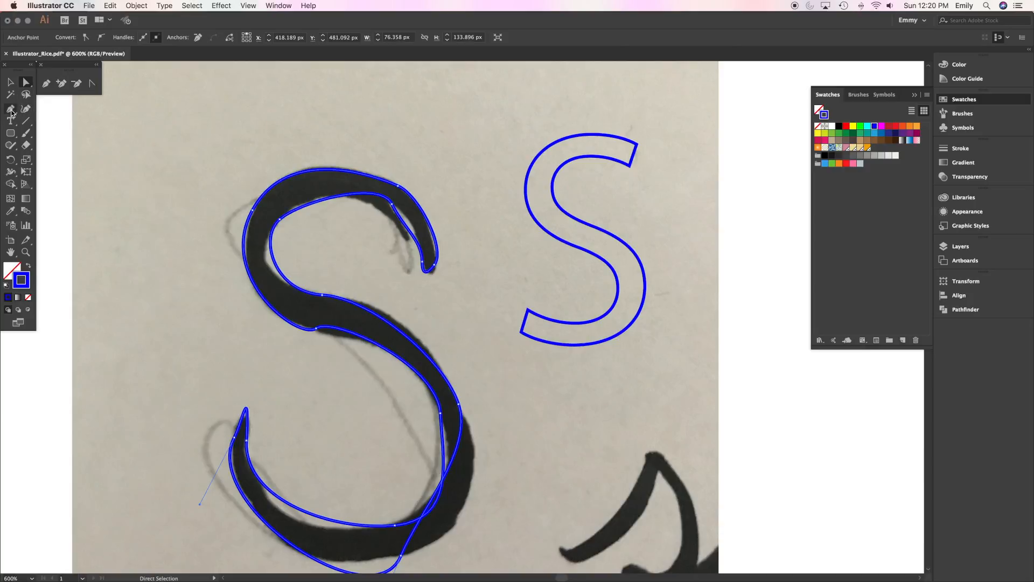
# Step: Add anchor points to the inner and outer edges of the traced S just below its lower-left terminal
pyautogui.click(60, 84)
pyautogui.click(257, 477)
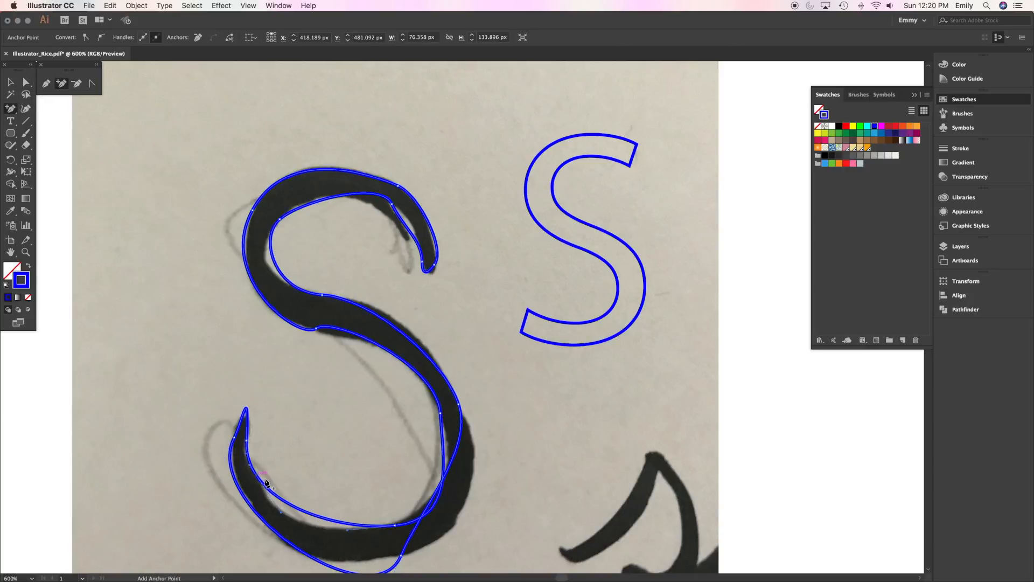
pyautogui.click(240, 492)
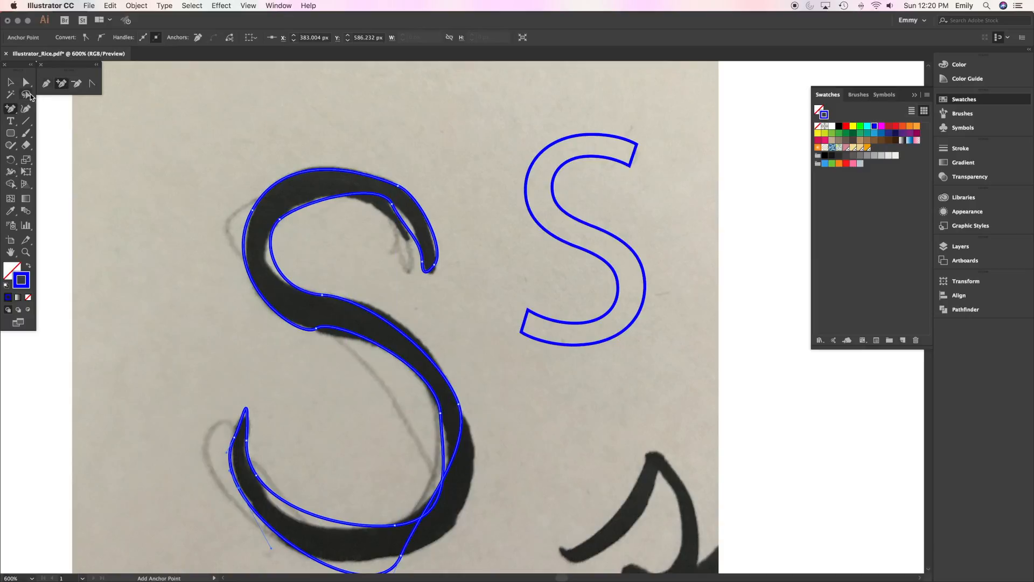
# Step: Shift the upper terminal's outer anchor slightly outward and adjust the handles on both sides of the tip to fit the sketch
pyautogui.click(27, 83)
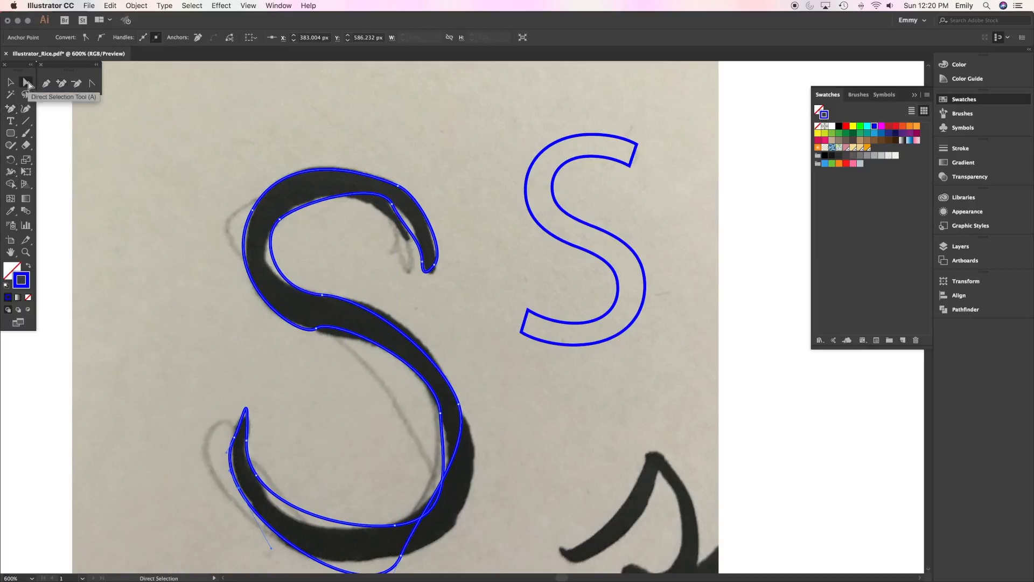
pyautogui.click(434, 266)
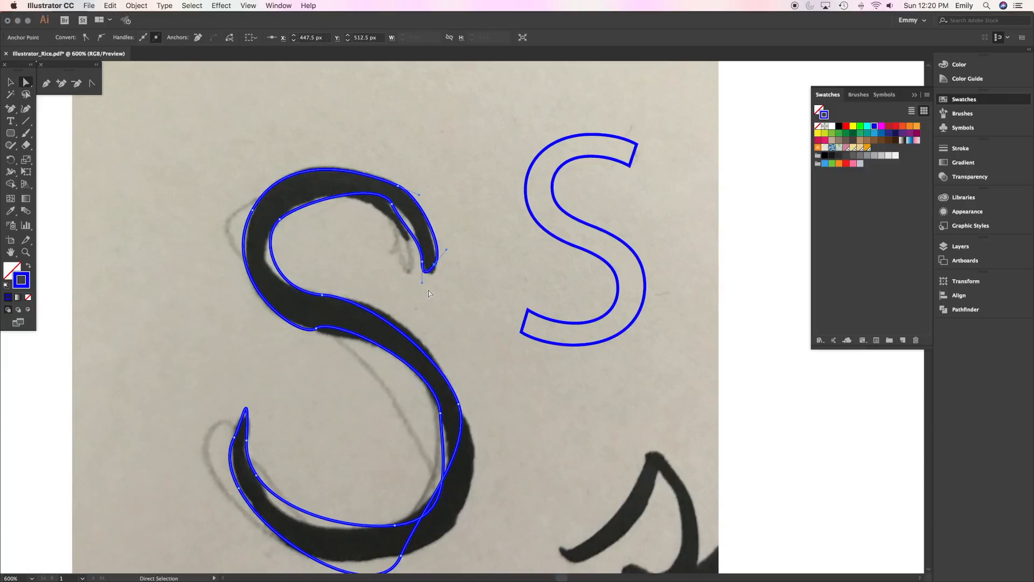
pyautogui.click(25, 252)
pyautogui.click(462, 272)
pyautogui.click(484, 330)
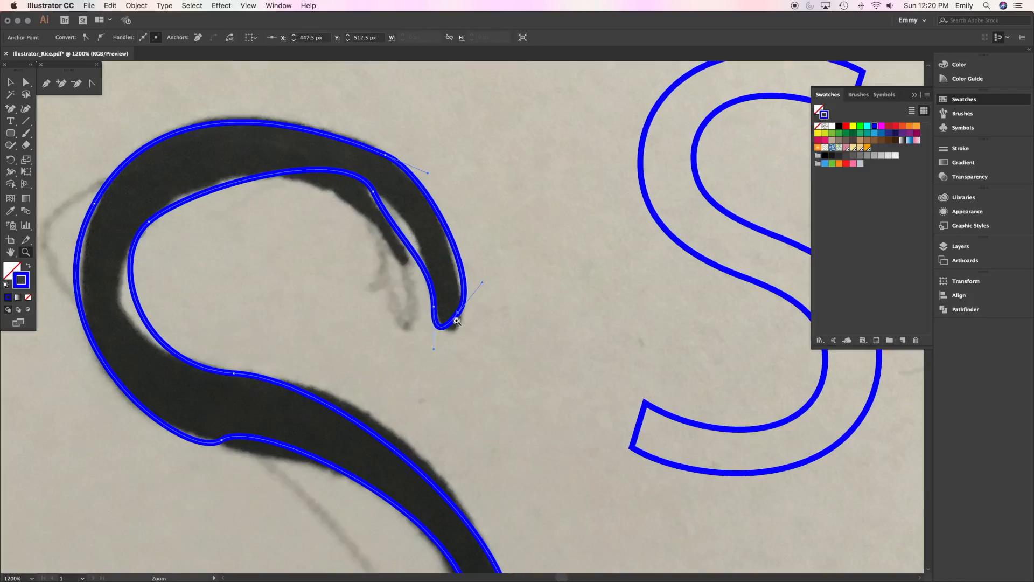
pyautogui.click(22, 81)
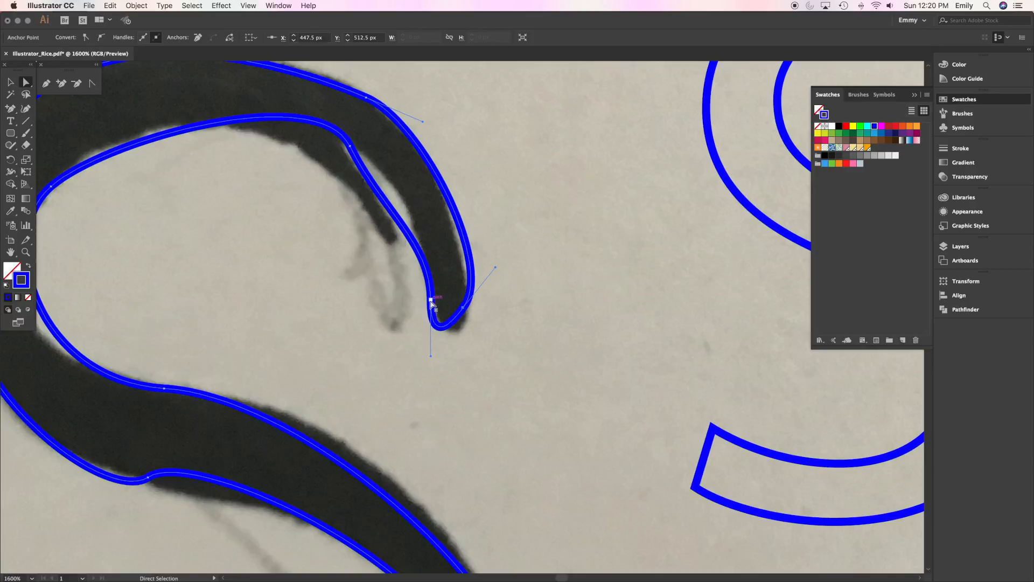
pyautogui.moveTo(464, 311); pyautogui.dragTo(471, 309)
pyautogui.moveTo(504, 268); pyautogui.dragTo(476, 238)
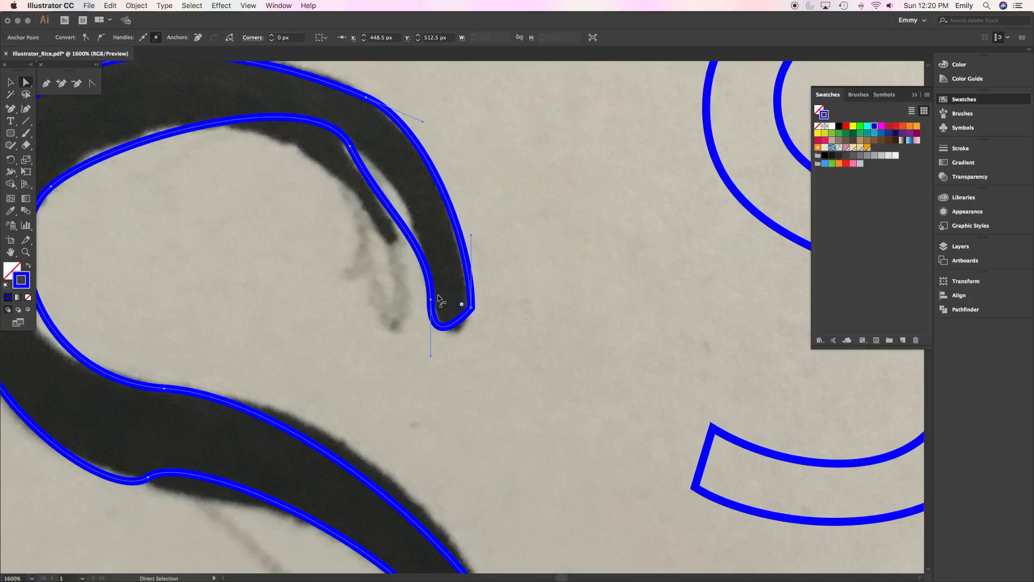
pyautogui.moveTo(432, 357); pyautogui.dragTo(437, 341)
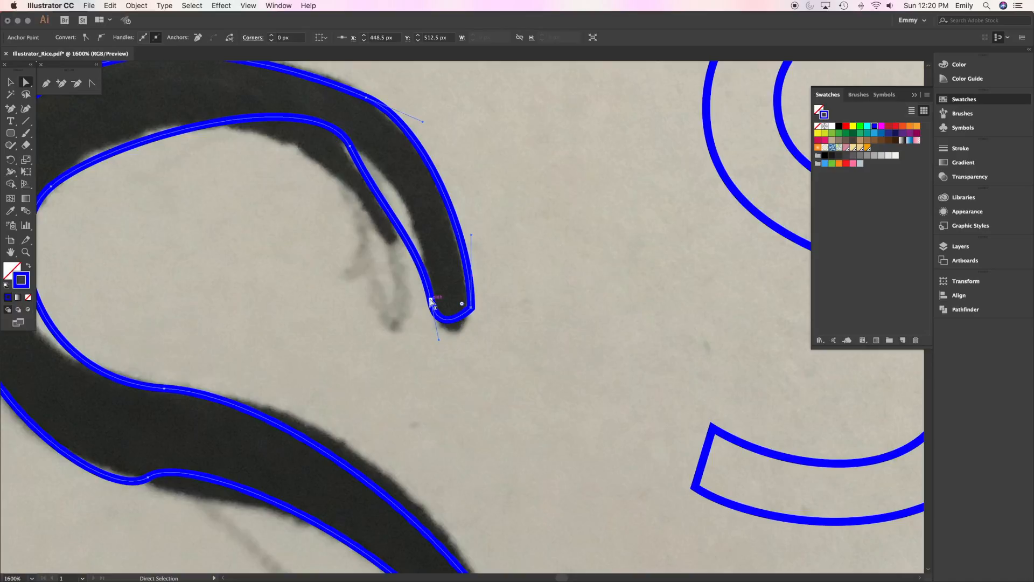
# Step: Convert the upper terminal's outer anchor to a smooth point, and adjust its position and handles to round the tip
pyautogui.click(431, 298)
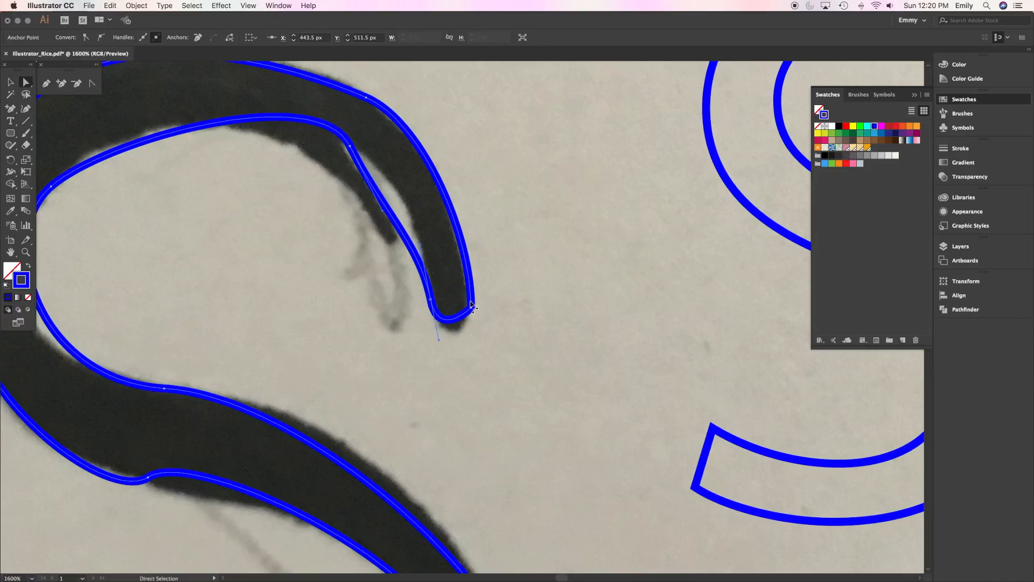
pyautogui.click(472, 307)
pyautogui.click(102, 38)
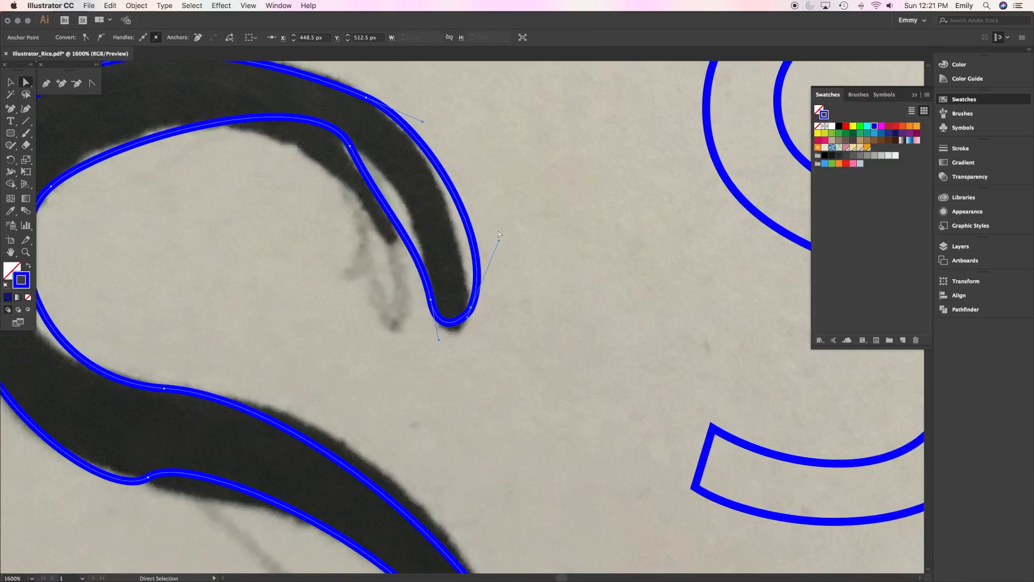
pyautogui.moveTo(498, 241); pyautogui.dragTo(472, 243)
pyautogui.click(473, 344)
pyautogui.click(472, 311)
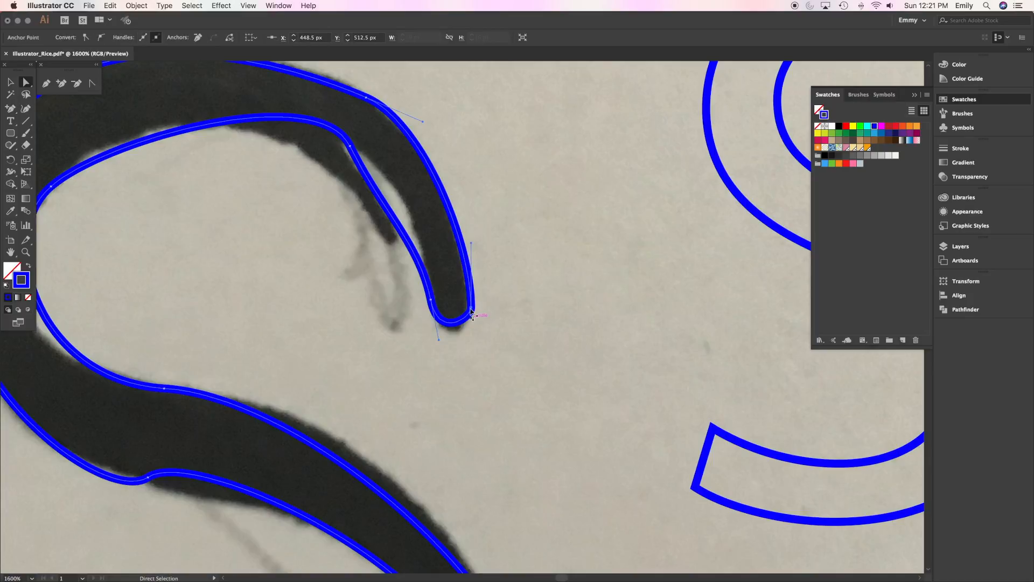
pyautogui.moveTo(472, 312); pyautogui.dragTo(471, 338)
pyautogui.moveTo(472, 308); pyautogui.dragTo(470, 340)
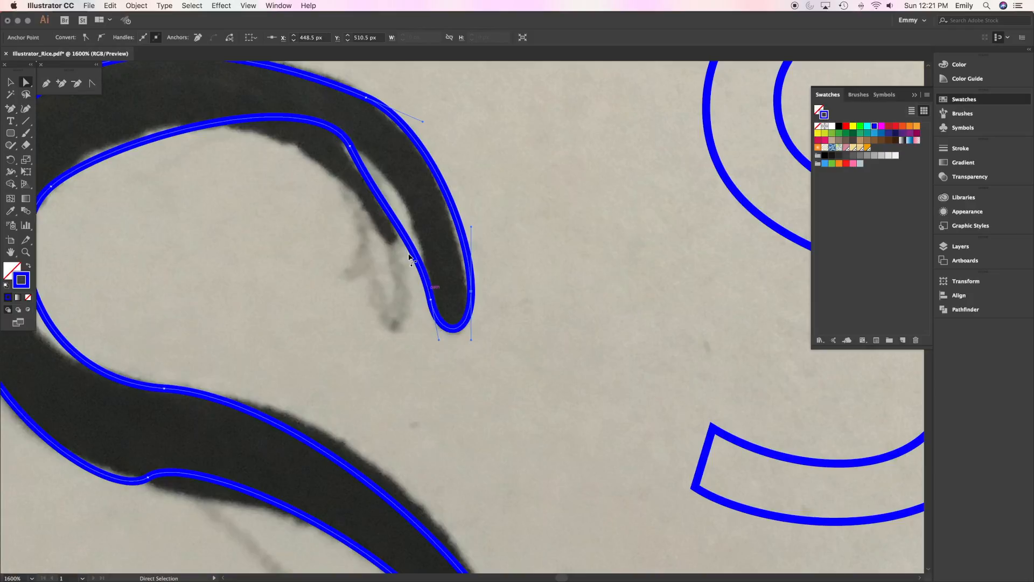
# Step: Adjust both handles of the inner anchor above the upper terminal so the inner edge curves along the sketched stroke
pyautogui.click(431, 300)
pyautogui.click(351, 146)
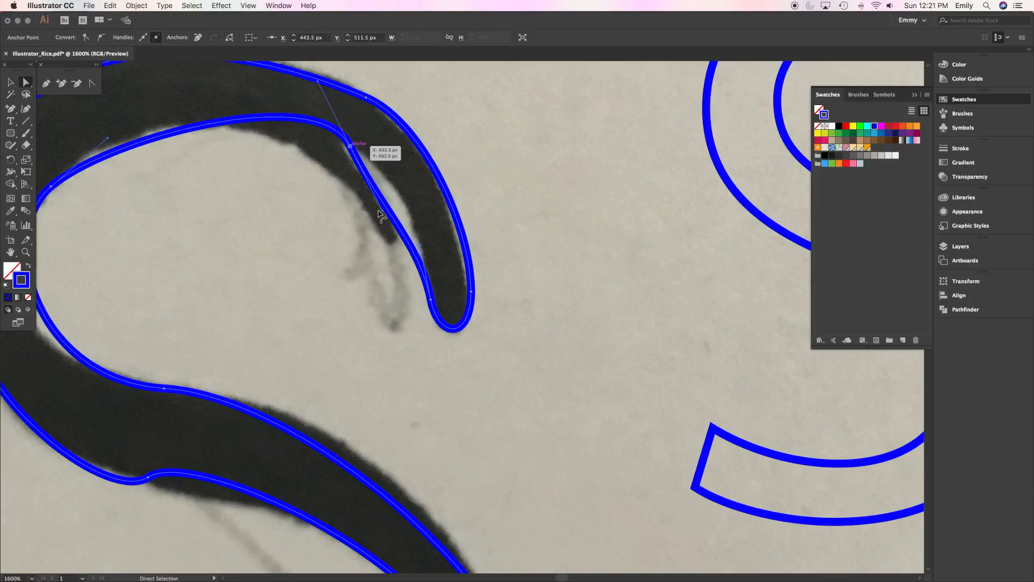
pyautogui.moveTo(383, 210); pyautogui.dragTo(405, 201)
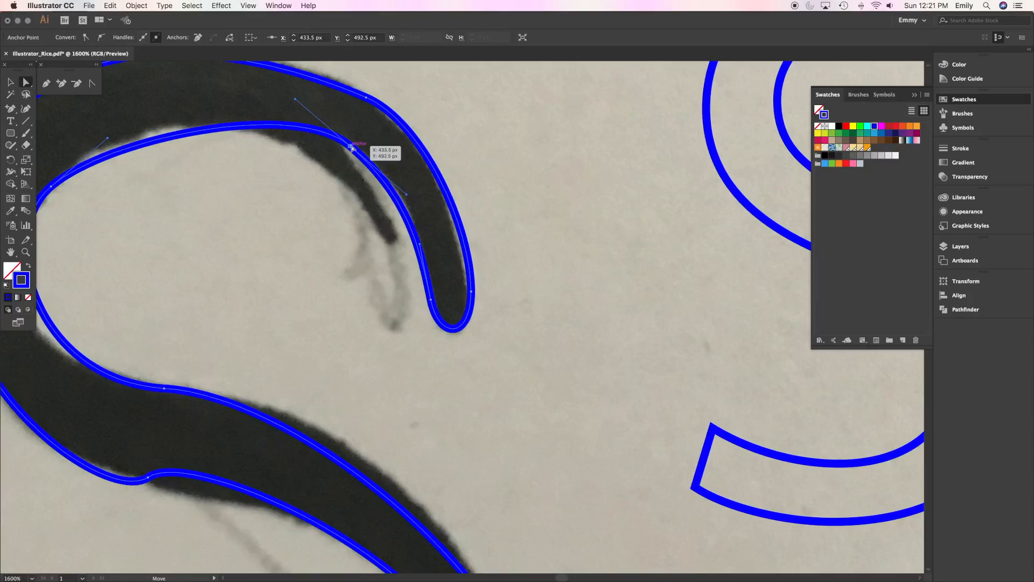
pyautogui.moveTo(296, 101); pyautogui.dragTo(285, 98)
pyautogui.moveTo(412, 192); pyautogui.dragTo(418, 195)
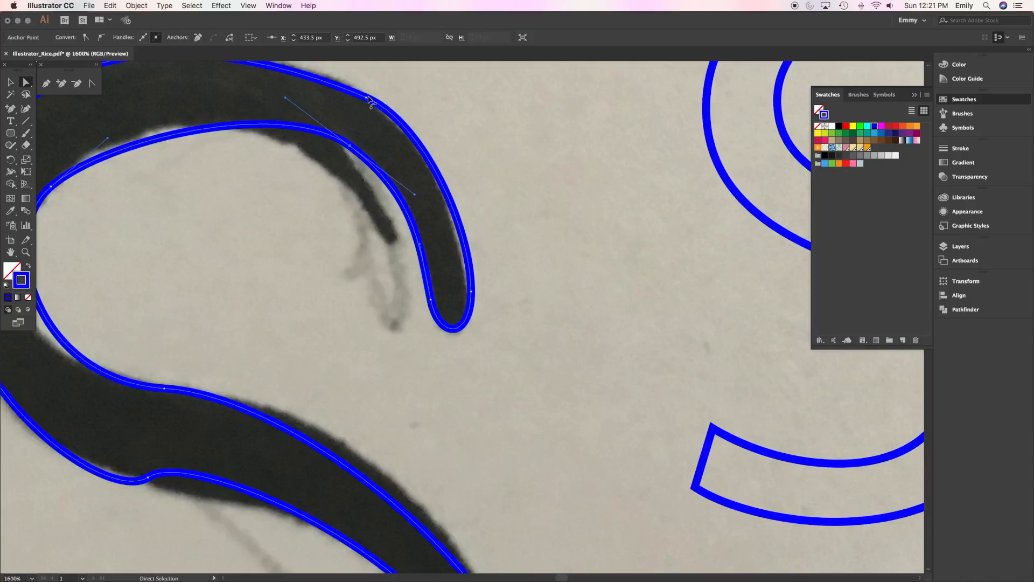
# Step: Nudge the two outer anchors above the upper terminal and their handles to fit the stroke's outer edge, and deselect the path
pyautogui.moveTo(367, 100); pyautogui.dragTo(376, 106)
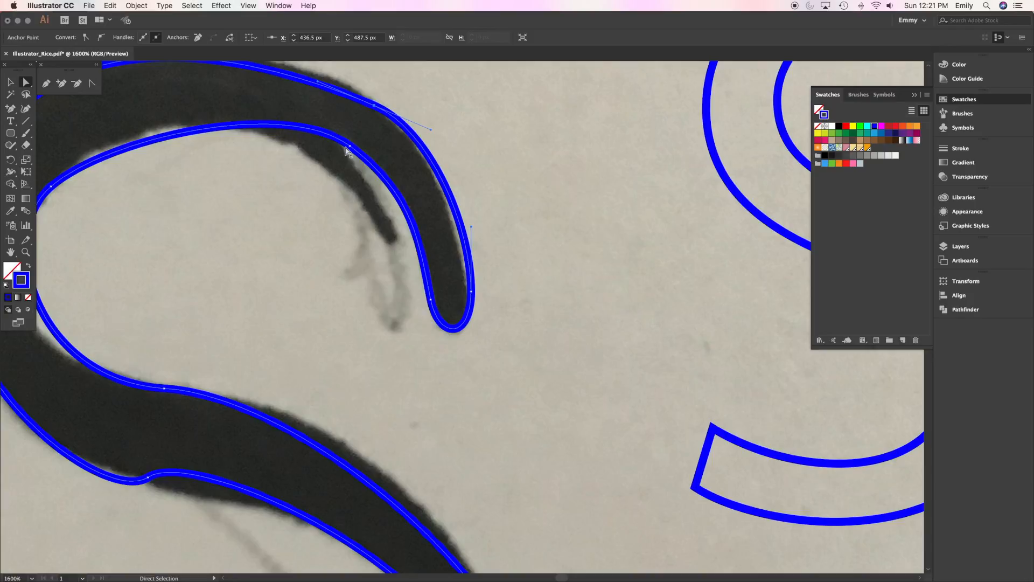
pyautogui.moveTo(431, 133); pyautogui.dragTo(431, 140)
pyautogui.moveTo(472, 229); pyautogui.dragTo(462, 227)
pyautogui.moveTo(471, 294); pyautogui.dragTo(467, 289)
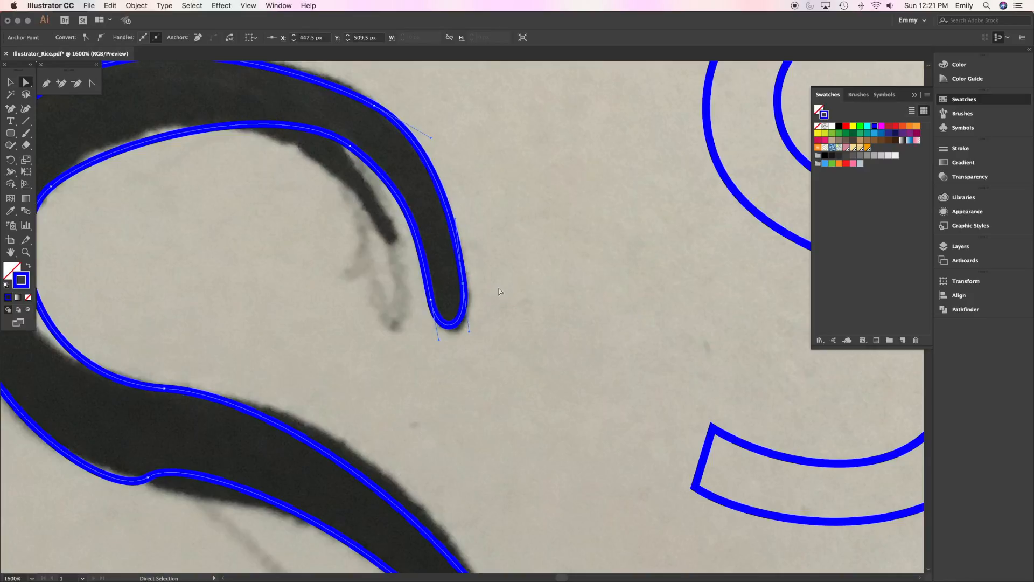
pyautogui.click(461, 198)
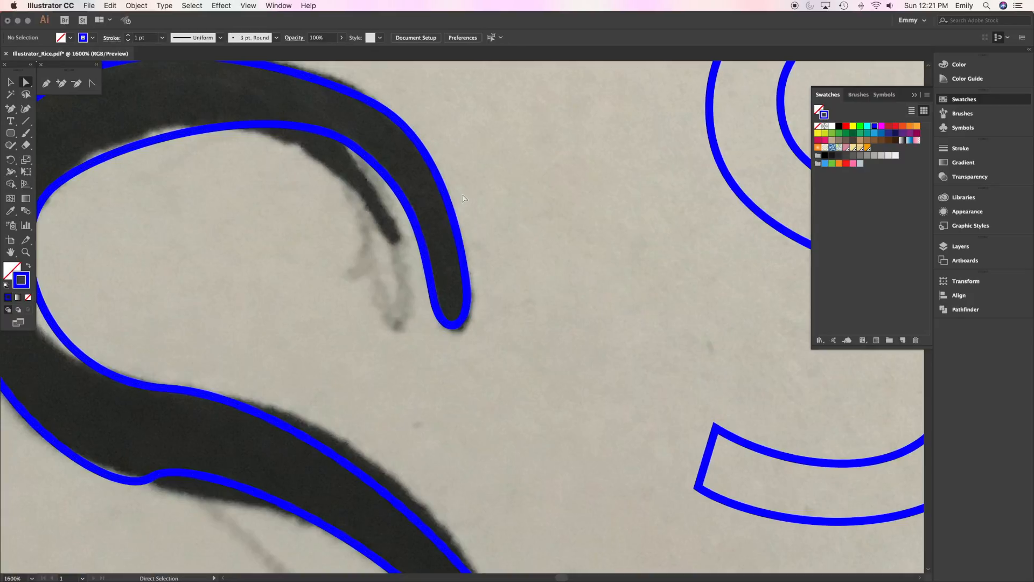
# Step: Adjust the two handles of the outer top segment so the curve follows the upper edge of the sketched S
pyautogui.hscroll(-5, 464, 198)
pyautogui.scroll(8, 462, 197)
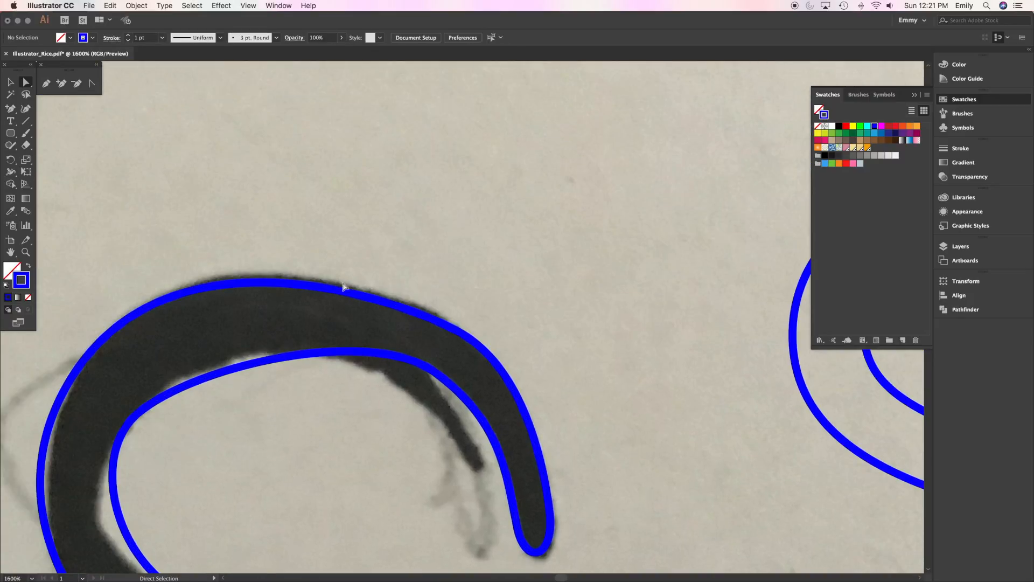
pyautogui.click(306, 290)
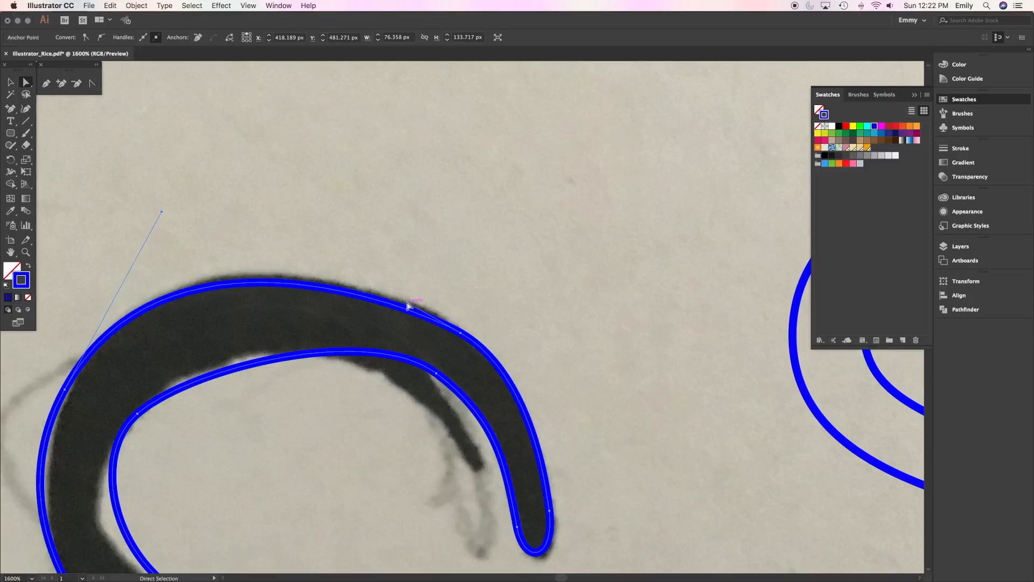
pyautogui.moveTo(161, 213); pyautogui.dragTo(136, 273)
pyautogui.moveTo(409, 302); pyautogui.dragTo(350, 262)
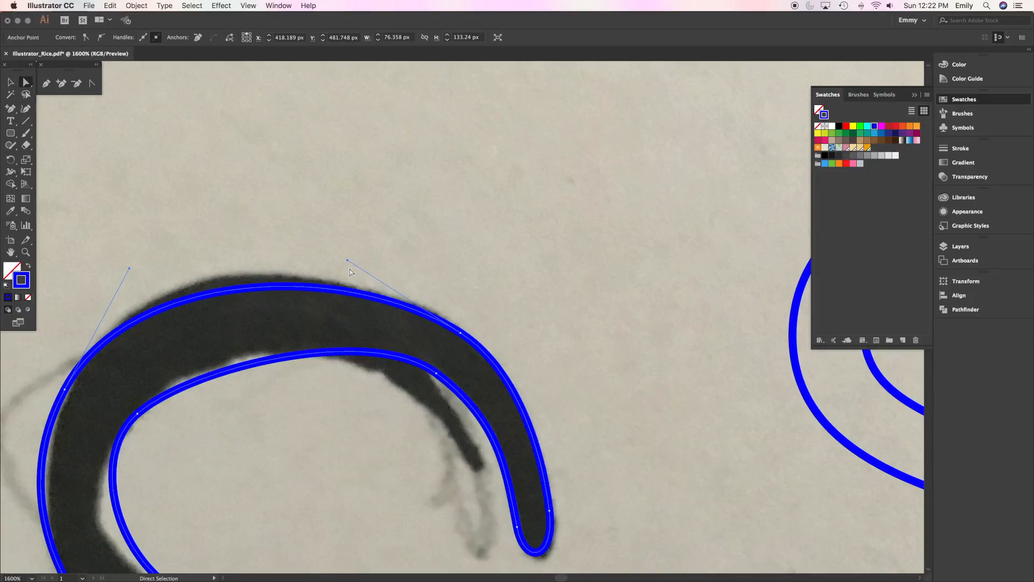
pyautogui.moveTo(129, 267); pyautogui.dragTo(137, 260)
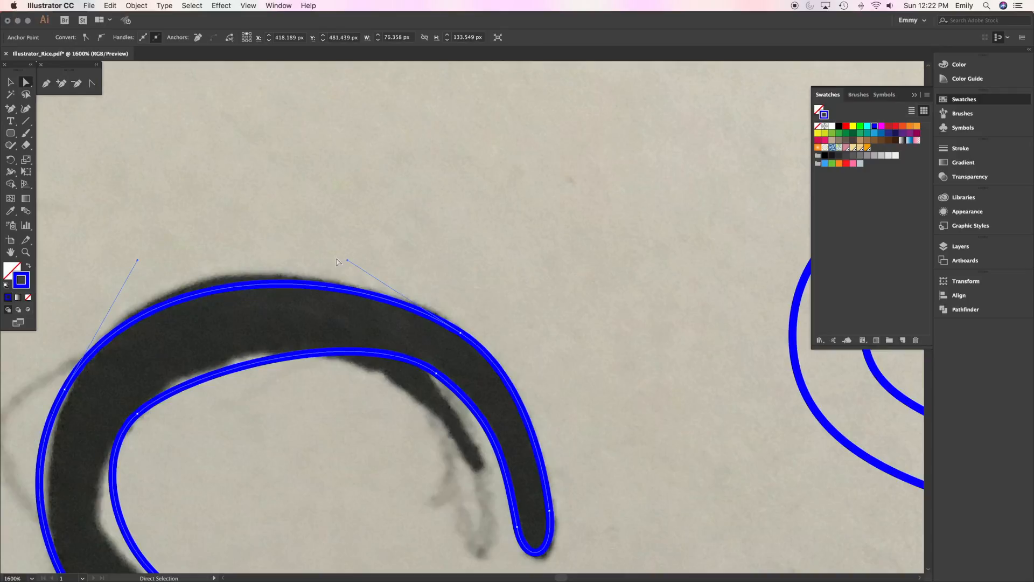
pyautogui.moveTo(348, 261); pyautogui.dragTo(324, 252)
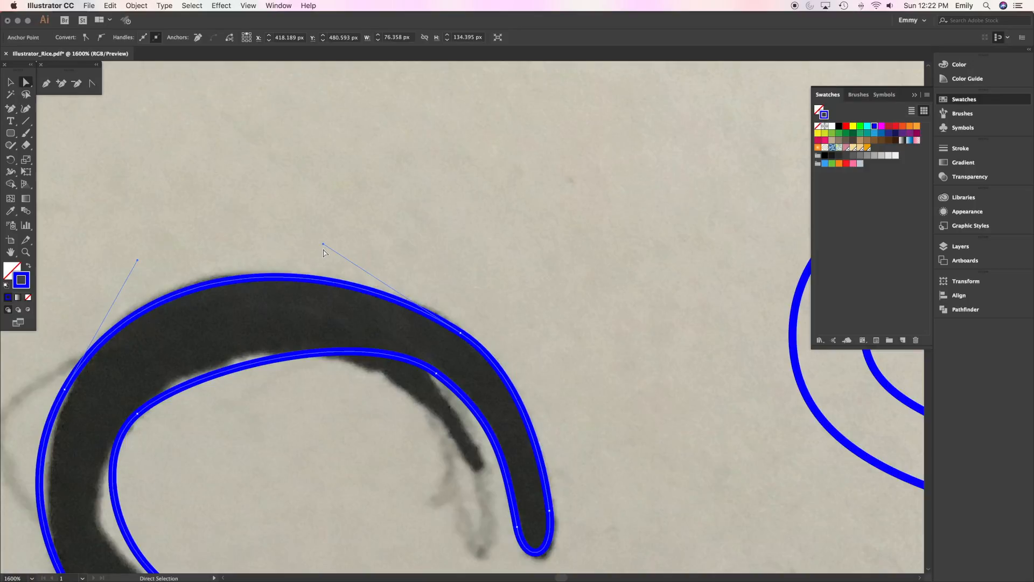
# Step: Adjust the handles at both ends of the inner top curve to match the sketch, and deselect the path
pyautogui.click(139, 414)
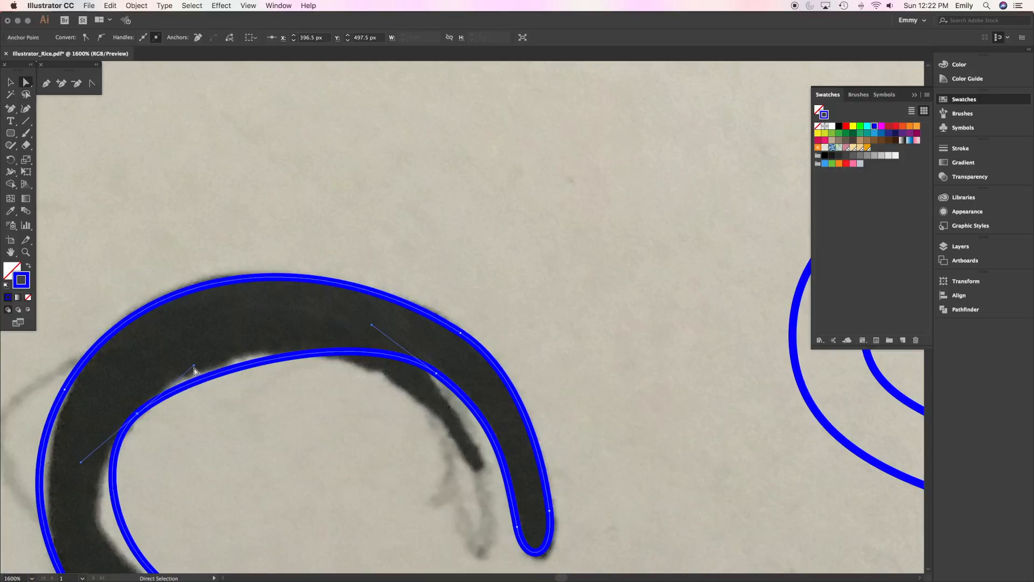
pyautogui.moveTo(194, 365); pyautogui.dragTo(194, 351)
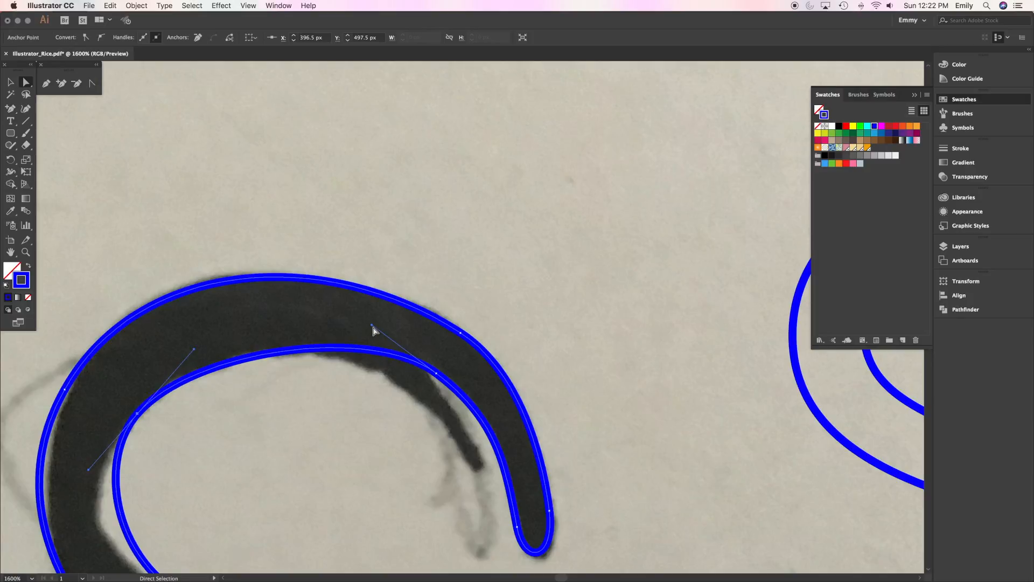
pyautogui.moveTo(371, 325); pyautogui.dragTo(370, 334)
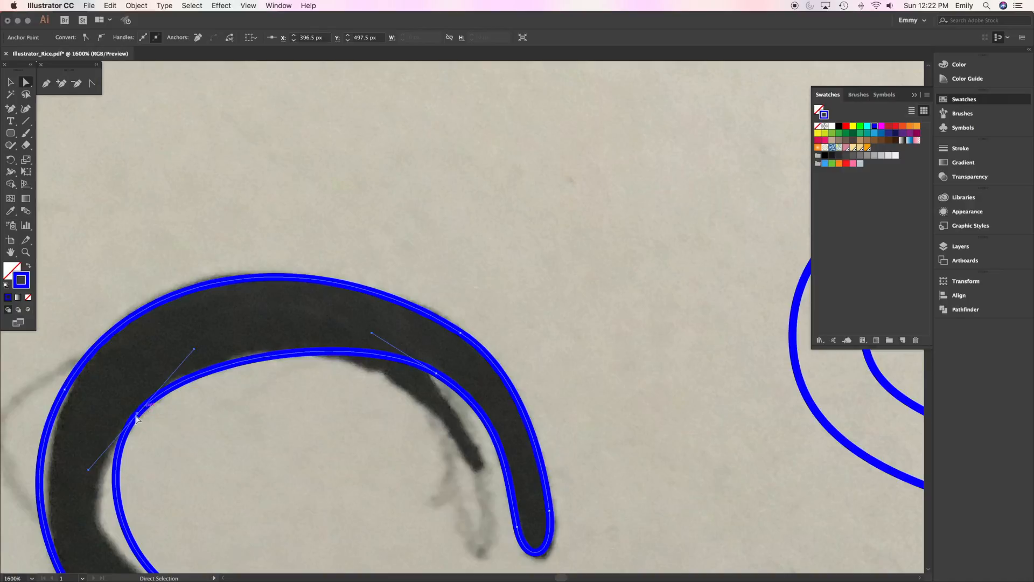
pyautogui.click(181, 449)
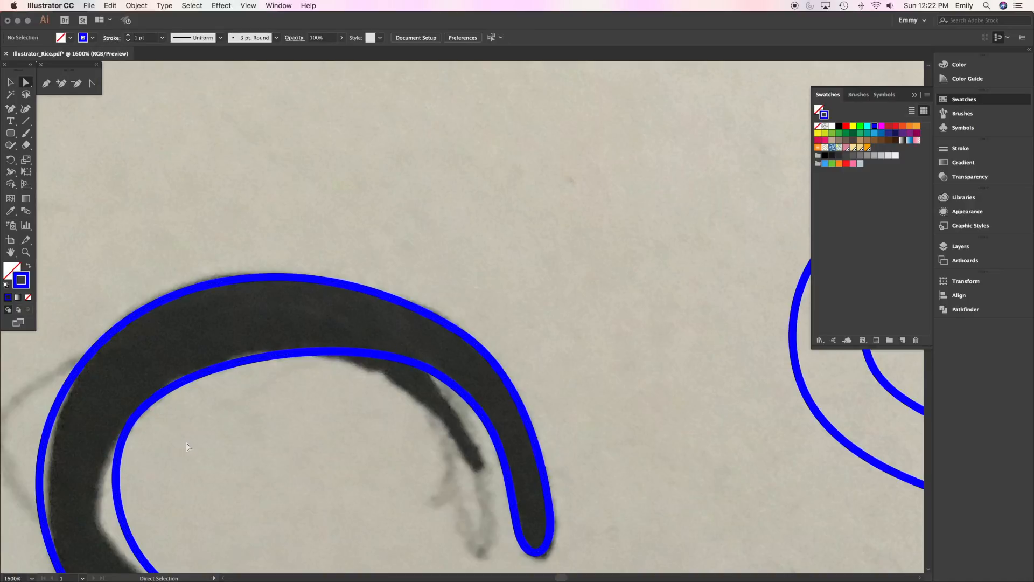
# Step: Adjust the handles of the inner anchor above the spine and of the inner upper-bowl anchor so the curve follows the sketched stroke
pyautogui.scroll(-6, 187, 447)
pyautogui.scroll(-3, 242, 417)
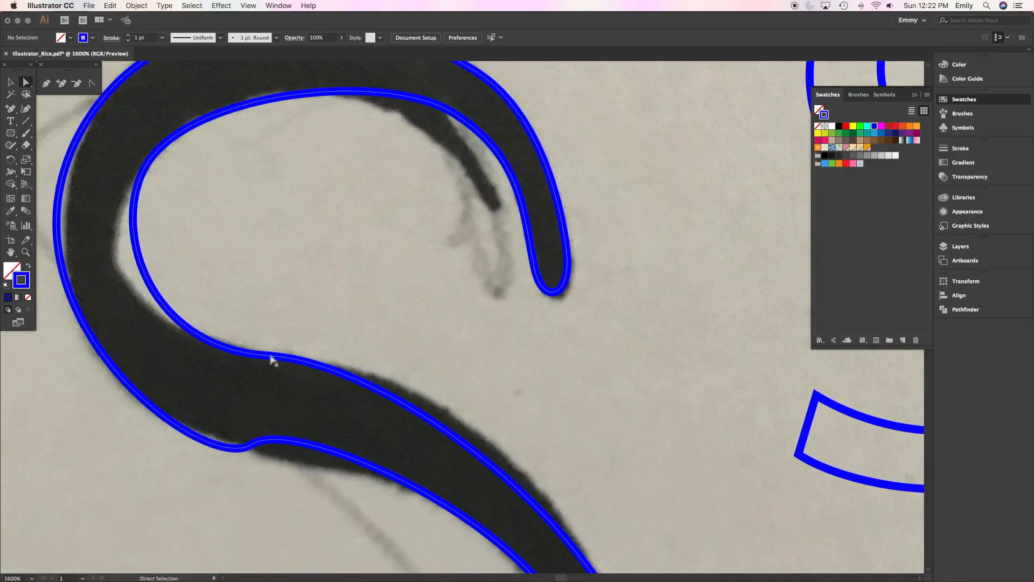
pyautogui.click(273, 360)
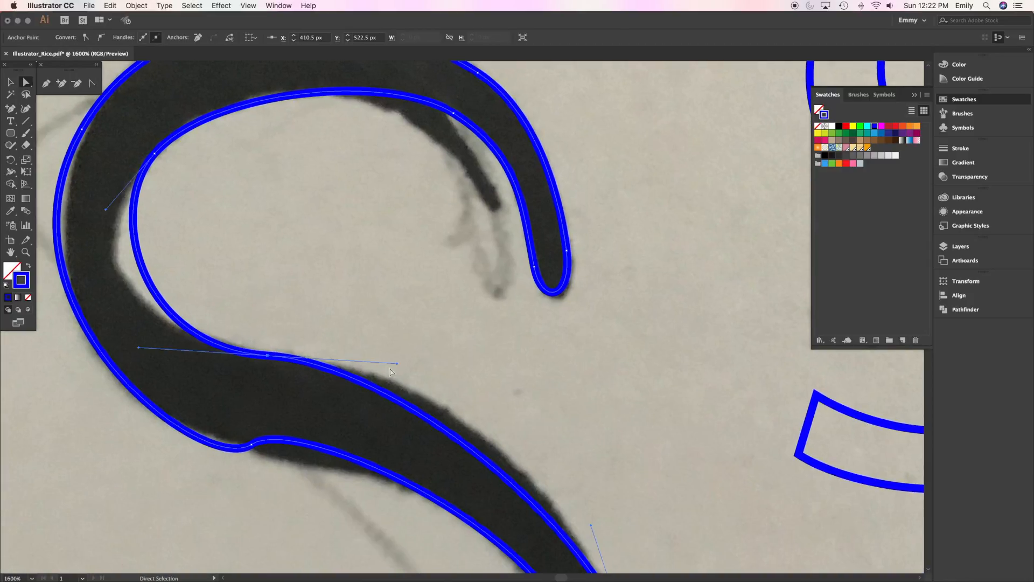
pyautogui.moveTo(399, 367); pyautogui.dragTo(409, 377)
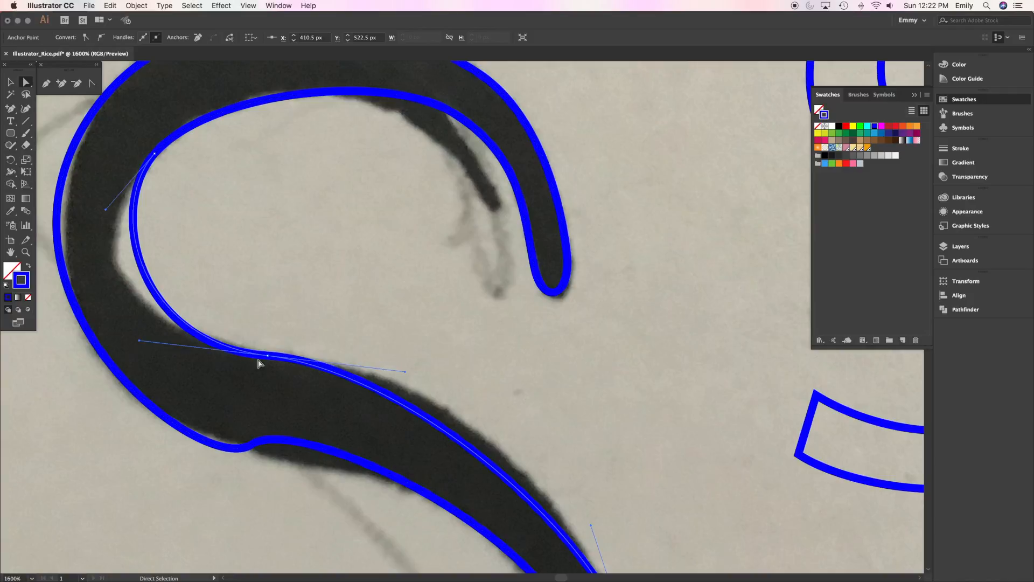
pyautogui.moveTo(289, 365); pyautogui.dragTo(290, 365)
pyautogui.moveTo(106, 211); pyautogui.dragTo(108, 213)
pyautogui.moveTo(139, 256)
pyautogui.mouseDown()
pyautogui.moveTo(120, 253)
pyautogui.moveTo(123, 265)
pyautogui.mouseUp()
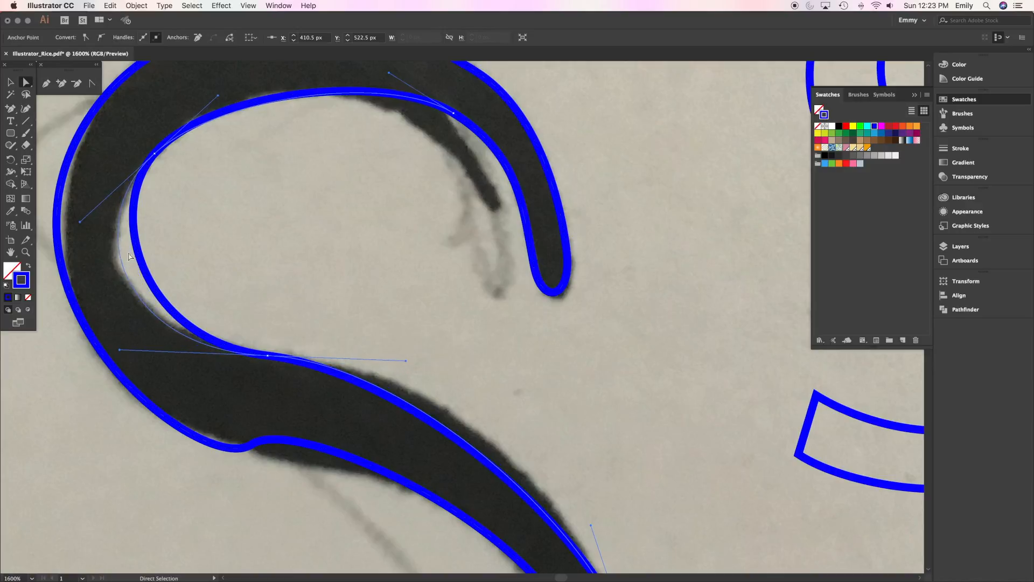
pyautogui.moveTo(120, 350); pyautogui.dragTo(155, 348)
pyautogui.moveTo(81, 223); pyautogui.dragTo(91, 224)
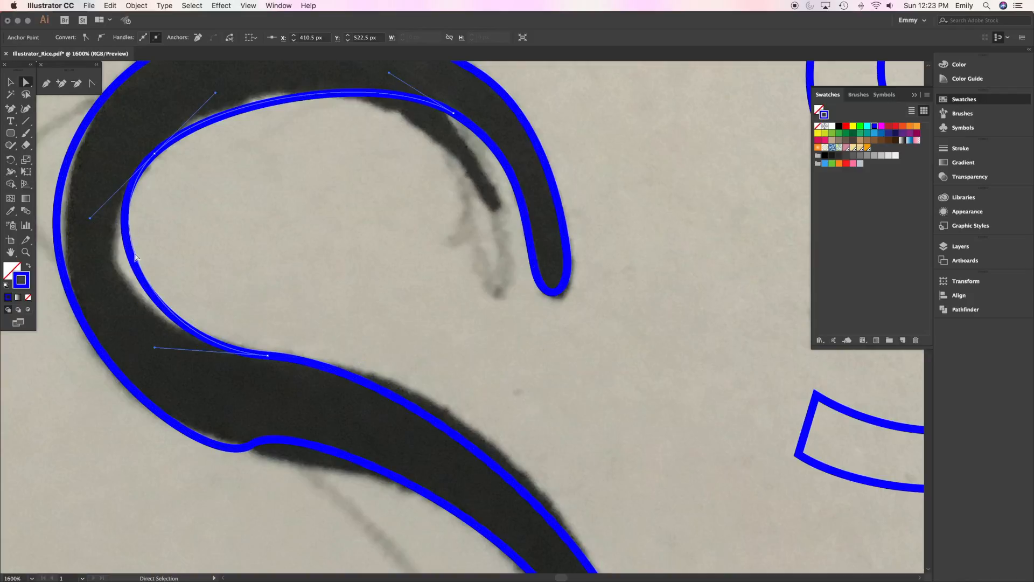
pyautogui.moveTo(142, 266); pyautogui.dragTo(124, 272)
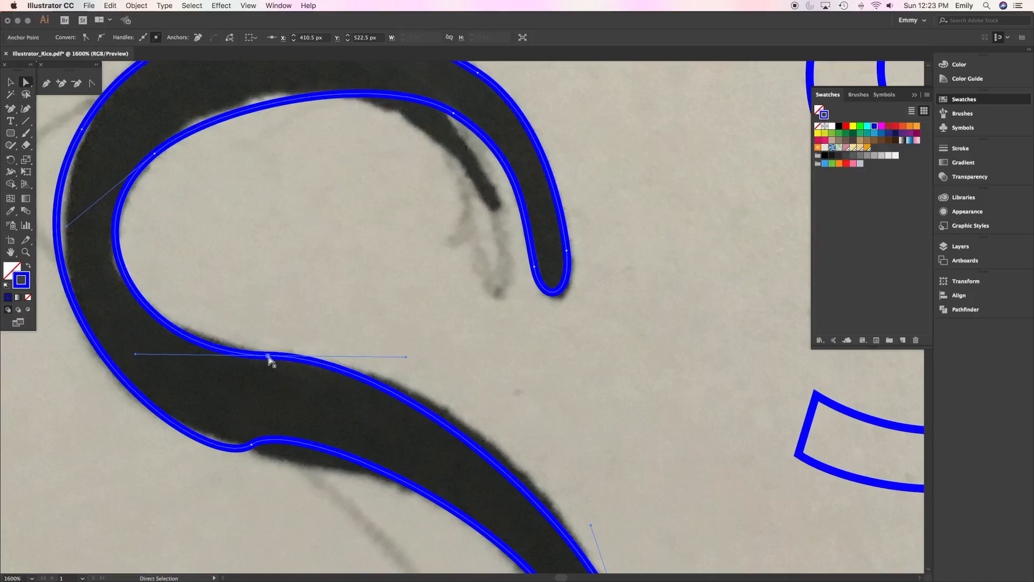
pyautogui.moveTo(408, 357); pyautogui.dragTo(421, 364)
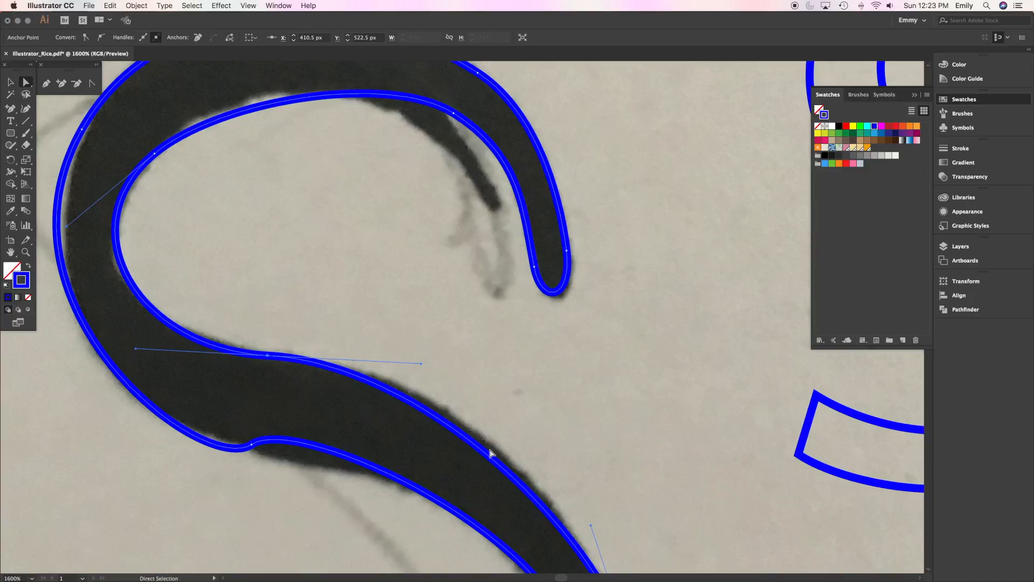
# Step: Smooth the kink on the spine's lower edge by leveling and lengthening the anchor's handles and adjusting the facing handle further down the curve
pyautogui.scroll(-5, 280, 457)
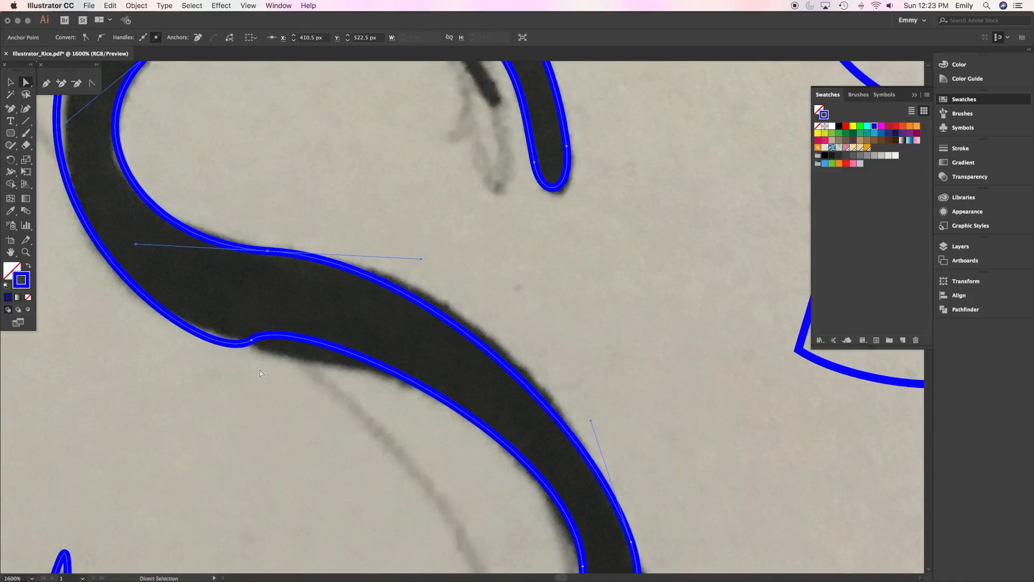
pyautogui.moveTo(254, 343); pyautogui.dragTo(310, 340)
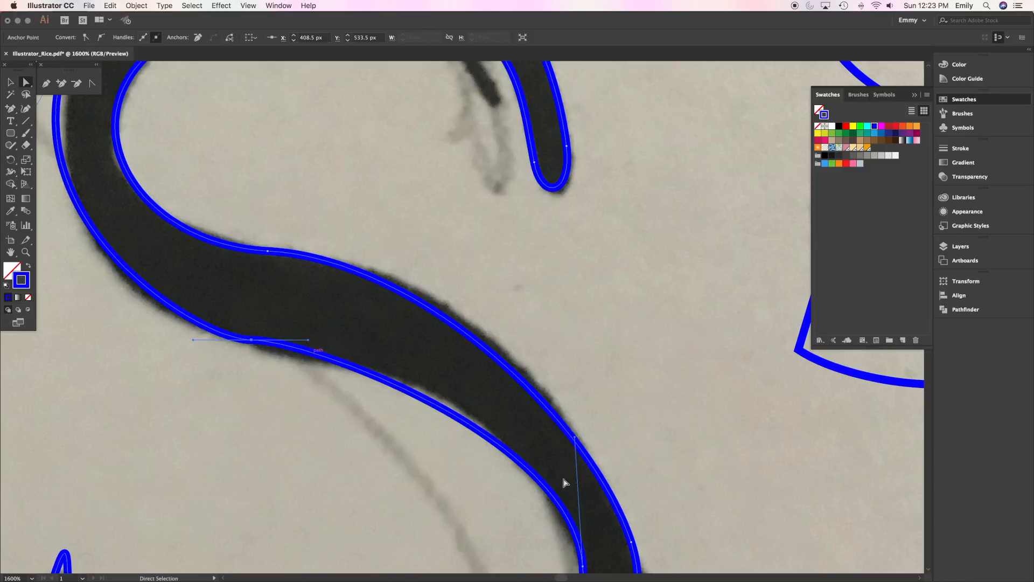
pyautogui.moveTo(576, 439); pyautogui.dragTo(566, 477)
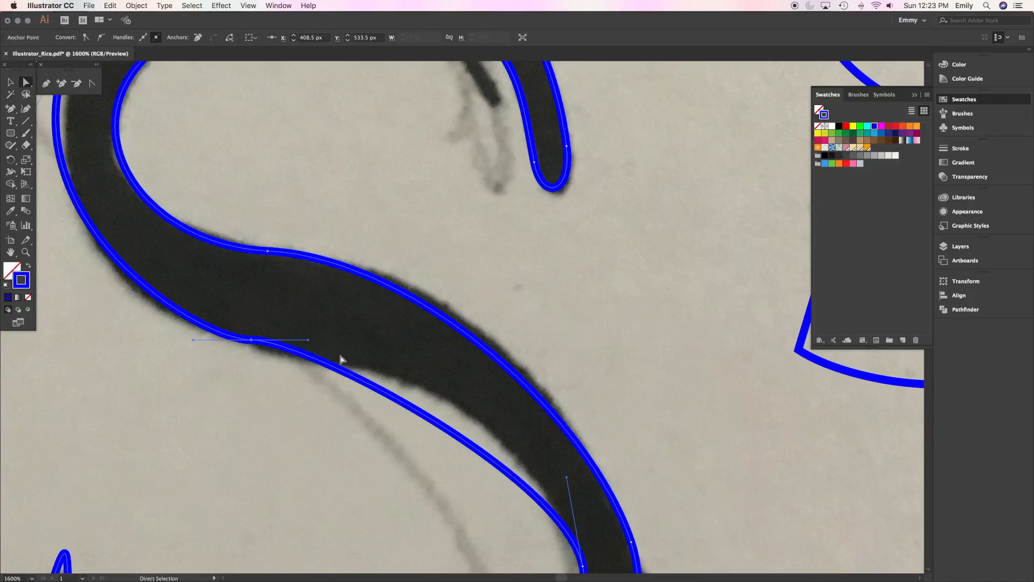
pyautogui.moveTo(313, 342); pyautogui.dragTo(377, 345)
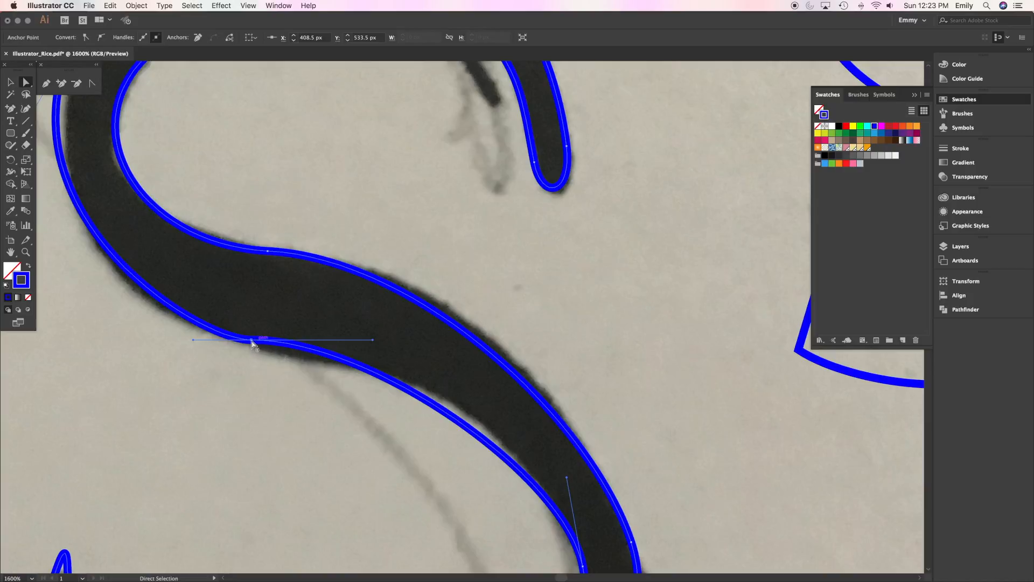
pyautogui.moveTo(193, 343); pyautogui.dragTo(171, 341)
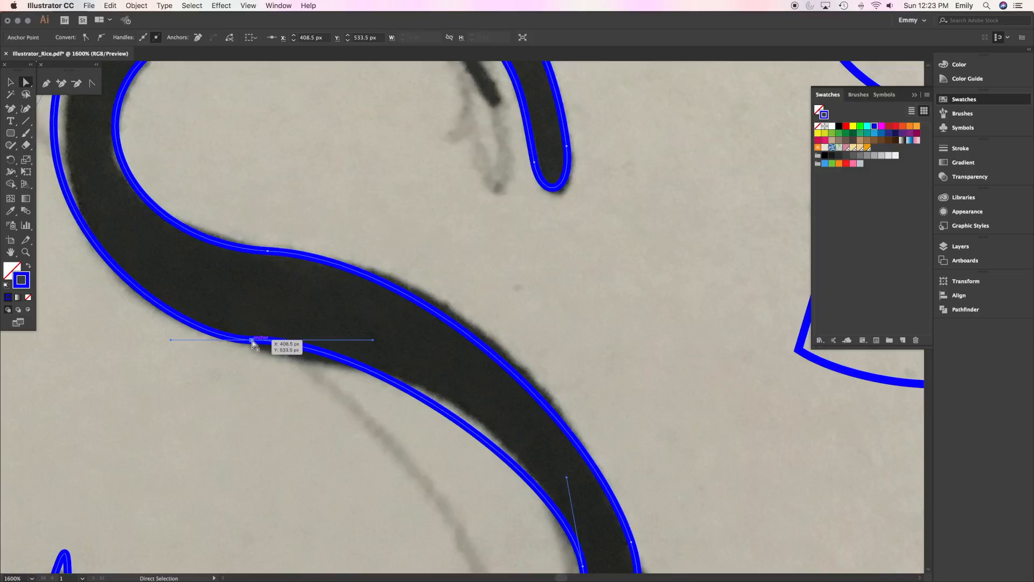
pyautogui.moveTo(373, 339); pyautogui.dragTo(377, 355)
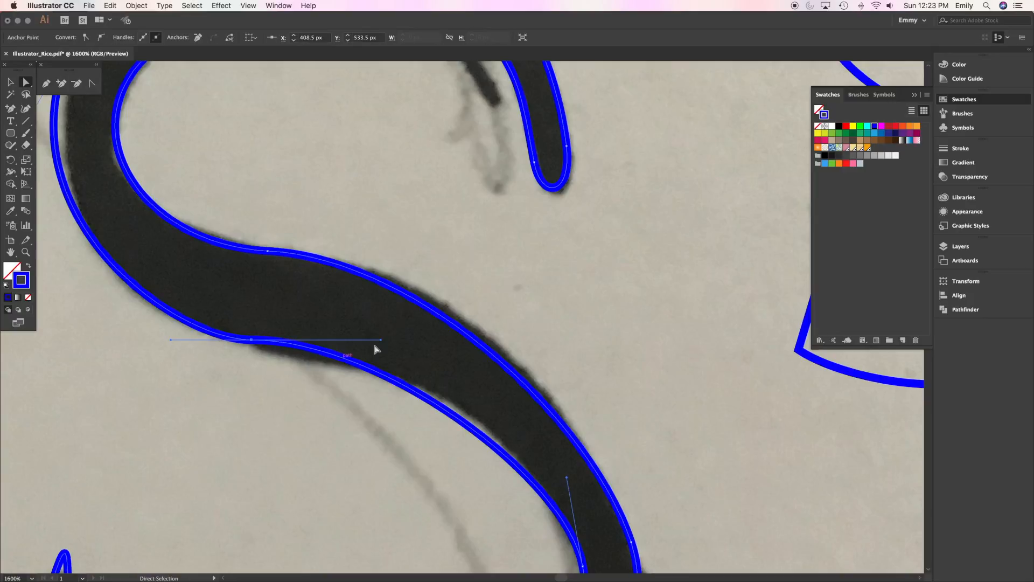
pyautogui.moveTo(381, 340)
pyautogui.mouseDown()
pyautogui.moveTo(383, 357)
pyautogui.moveTo(374, 341)
pyautogui.moveTo(388, 345)
pyautogui.moveTo(374, 343)
pyautogui.mouseUp()
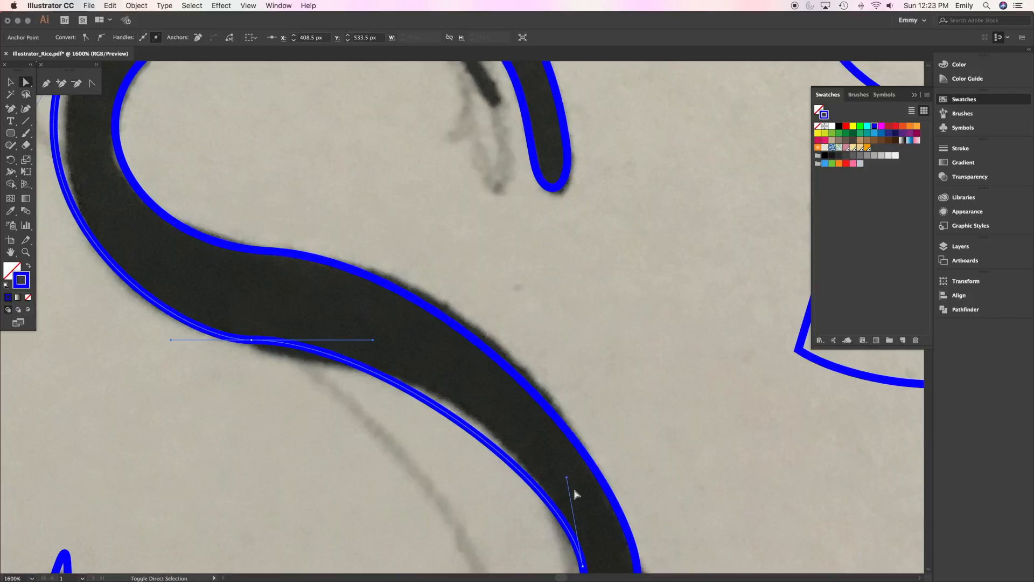
# Step: Refine the handles at both ends of the spine's lower-edge segment to match the sketch, and deselect the path
pyautogui.moveTo(568, 481)
pyautogui.mouseDown()
pyautogui.moveTo(539, 459)
pyautogui.moveTo(585, 458)
pyautogui.moveTo(582, 485)
pyautogui.mouseUp()
pyautogui.moveTo(375, 344)
pyautogui.mouseDown()
pyautogui.moveTo(357, 406)
pyautogui.moveTo(364, 354)
pyautogui.mouseUp()
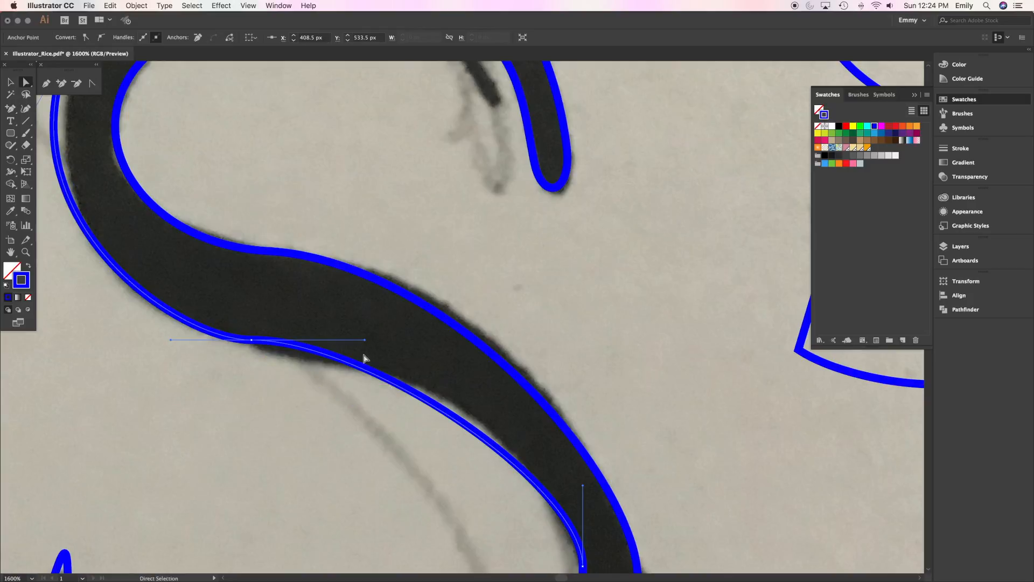
pyautogui.moveTo(459, 415); pyautogui.dragTo(462, 412)
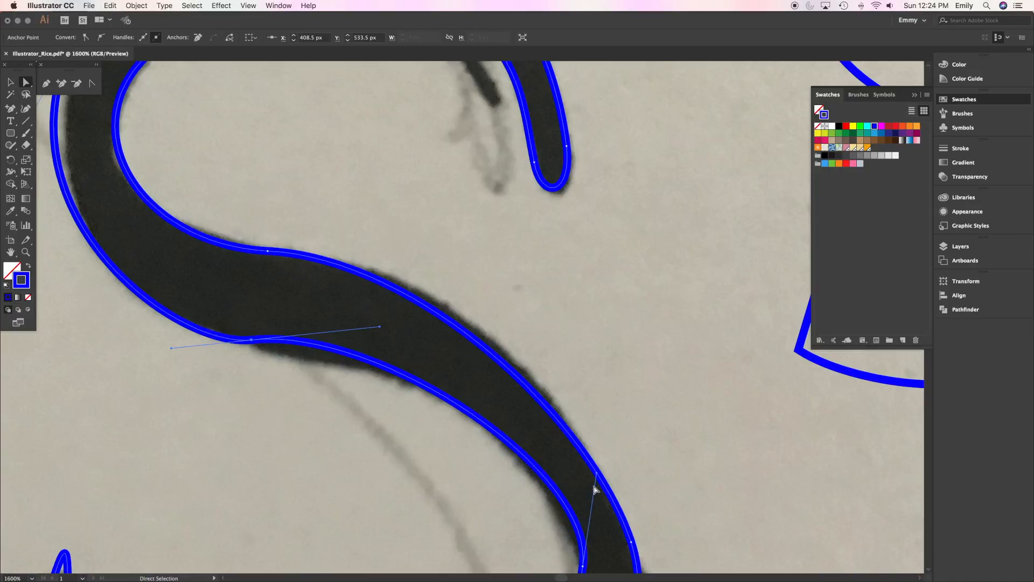
pyautogui.moveTo(598, 475); pyautogui.dragTo(591, 499)
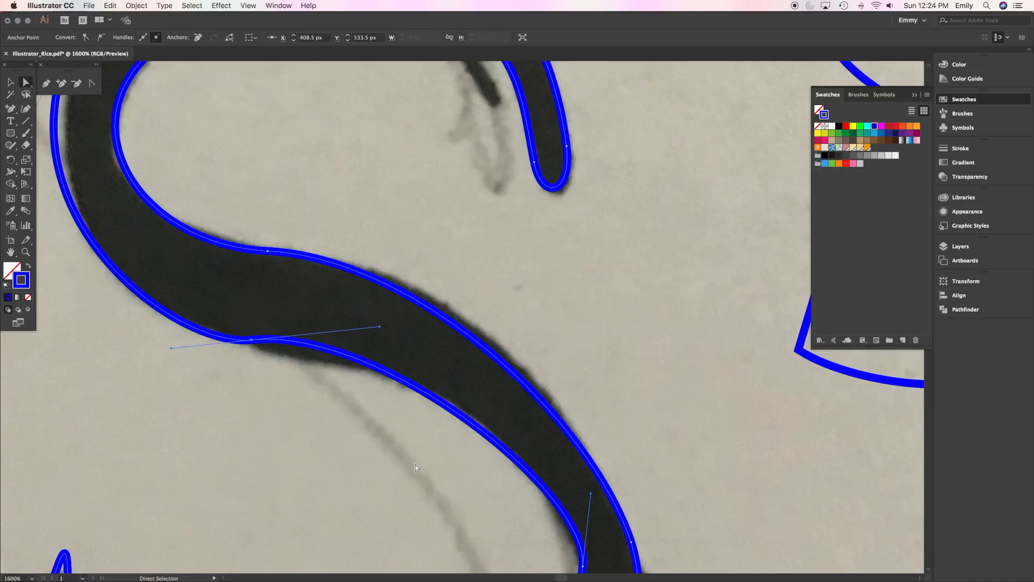
pyautogui.click(375, 461)
# Step: Reshape the crossed outer segment of the lower bowl so it bulges outward along the sketch's lower-right edge
pyautogui.scroll(5, 336, 445)
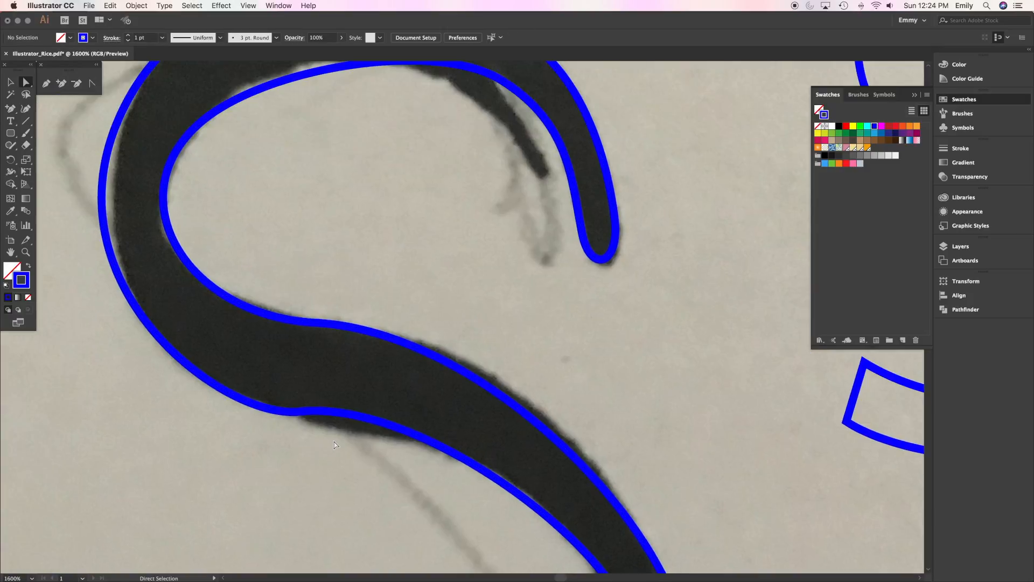
pyautogui.scroll(-8, 334, 445)
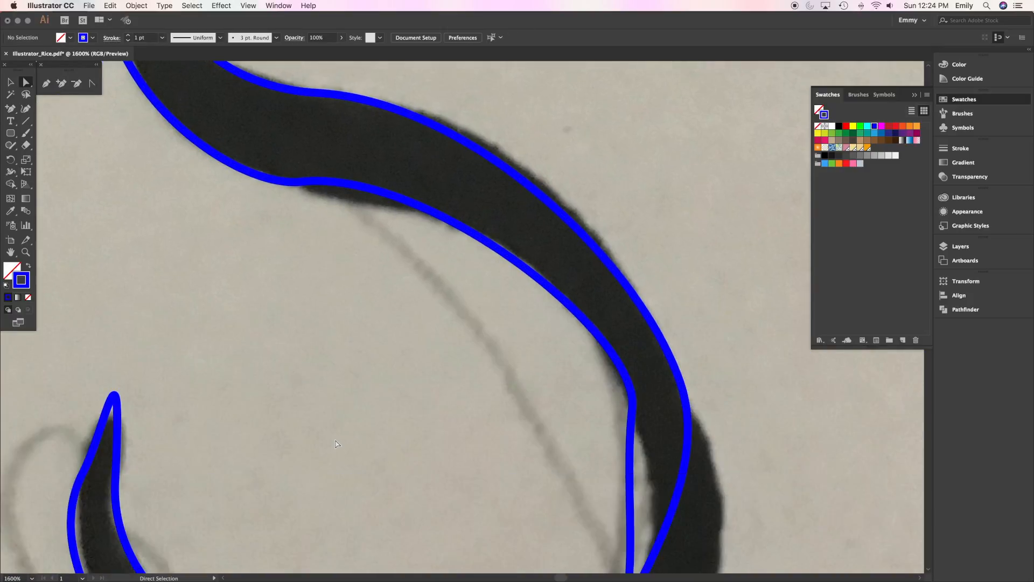
pyautogui.scroll(-8, 338, 443)
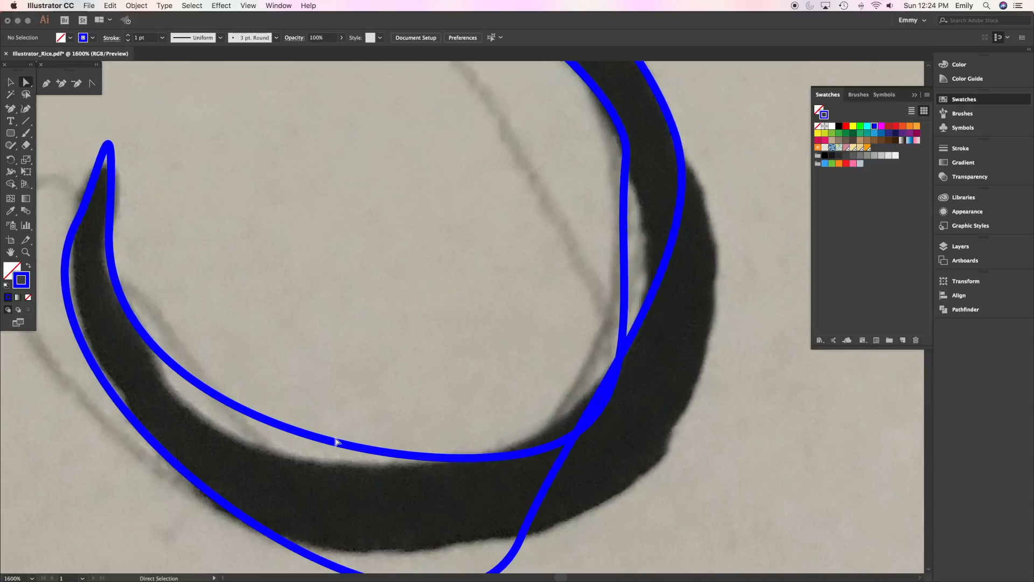
pyautogui.scroll(-5, 658, 208)
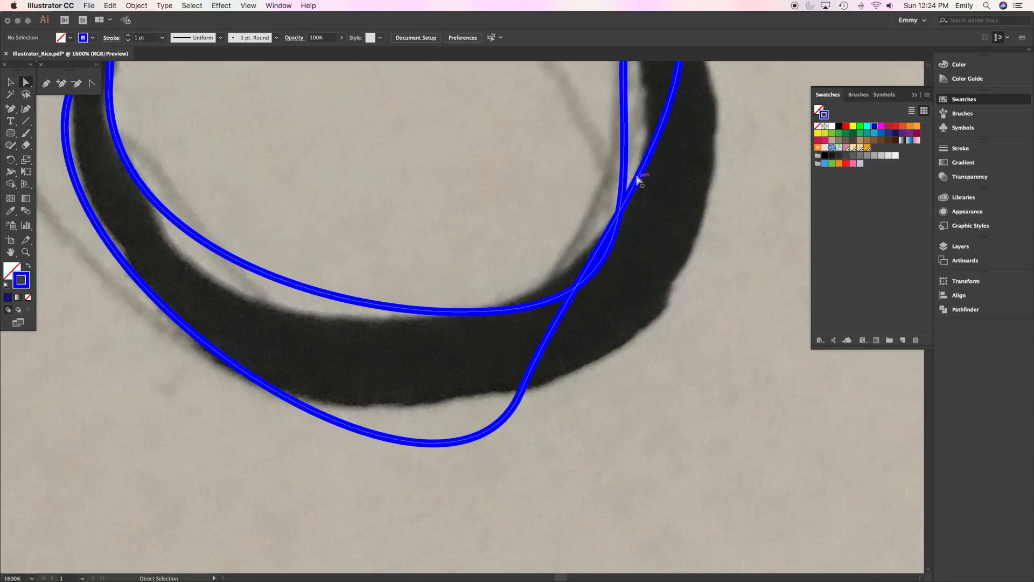
pyautogui.click(636, 184)
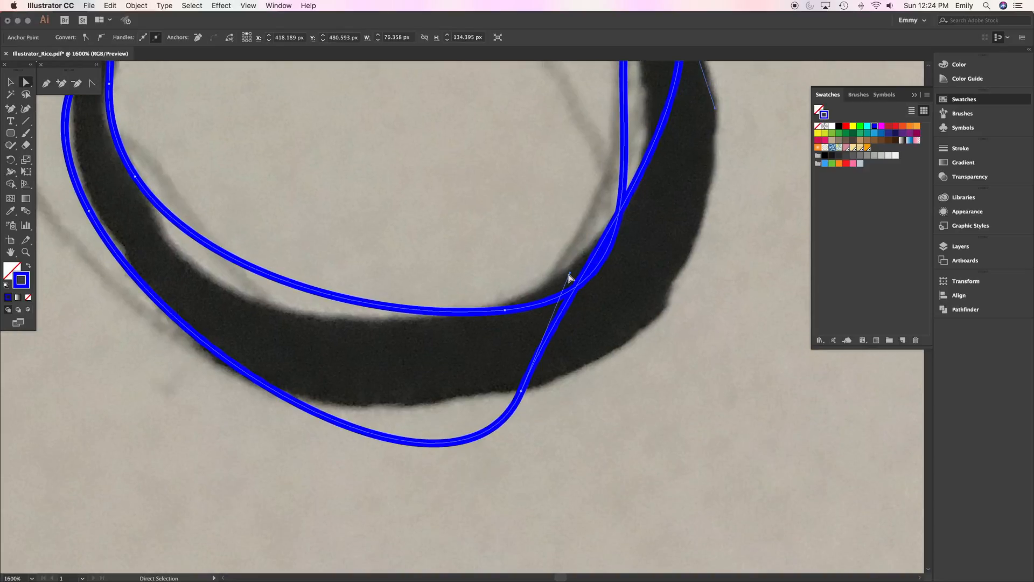
pyautogui.moveTo(593, 264); pyautogui.dragTo(666, 312)
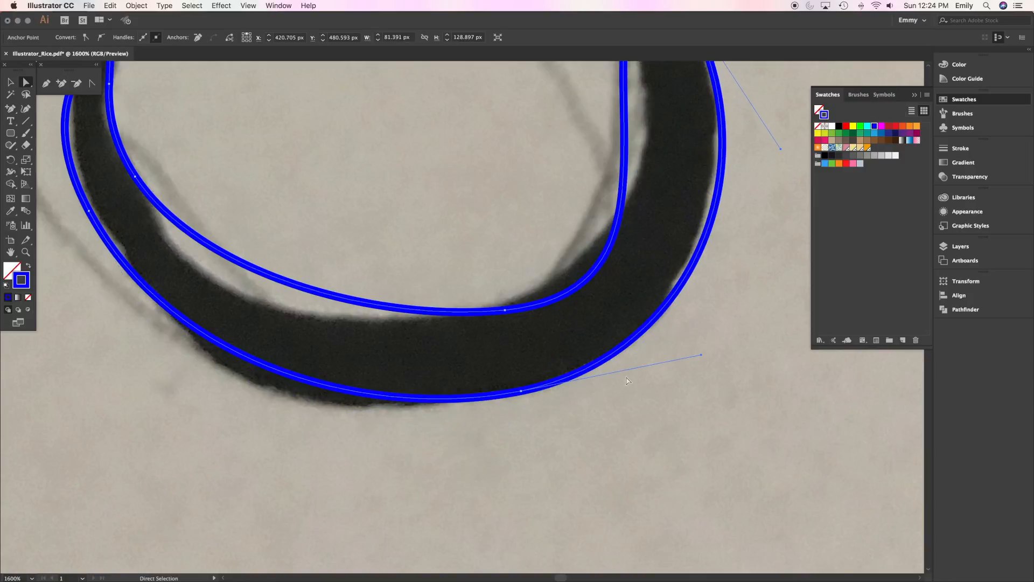
# Step: Adjust the handles at both ends of the lower bowl's inner right segment so the curve follows the stroke's inner edge
pyautogui.scroll(8, 695, 307)
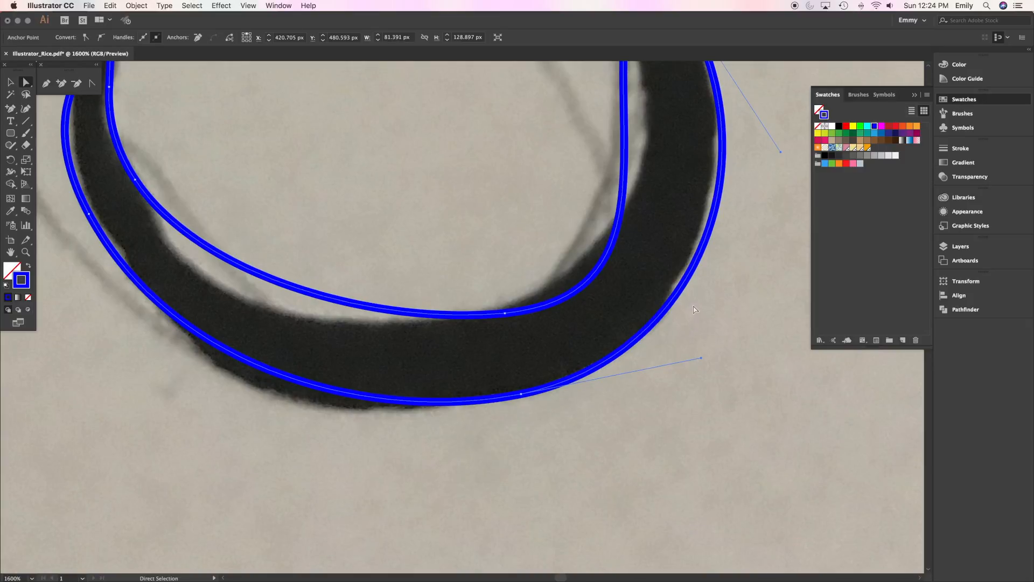
pyautogui.scroll(2, 624, 268)
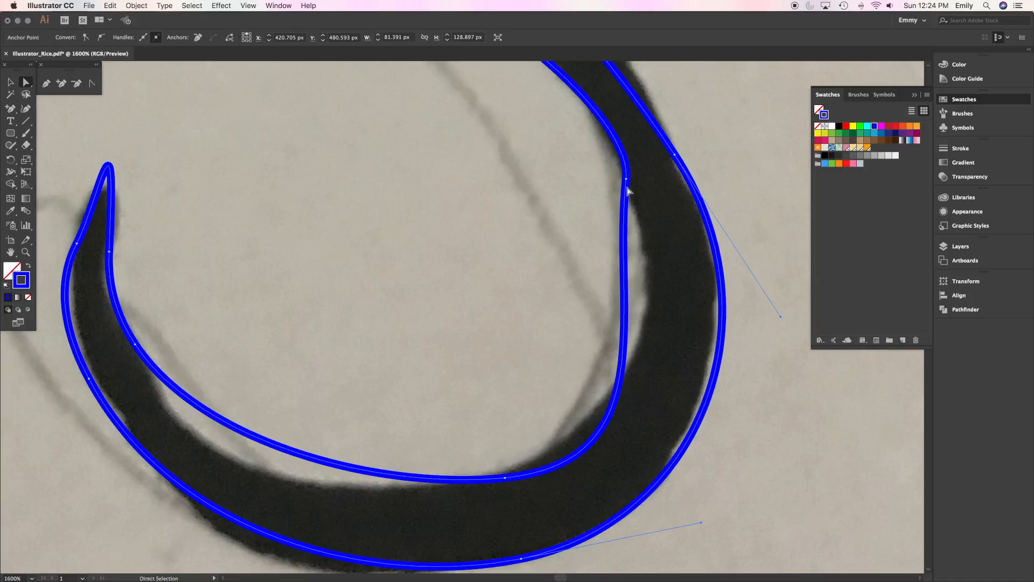
pyautogui.click(626, 183)
pyautogui.scroll(1, 627, 186)
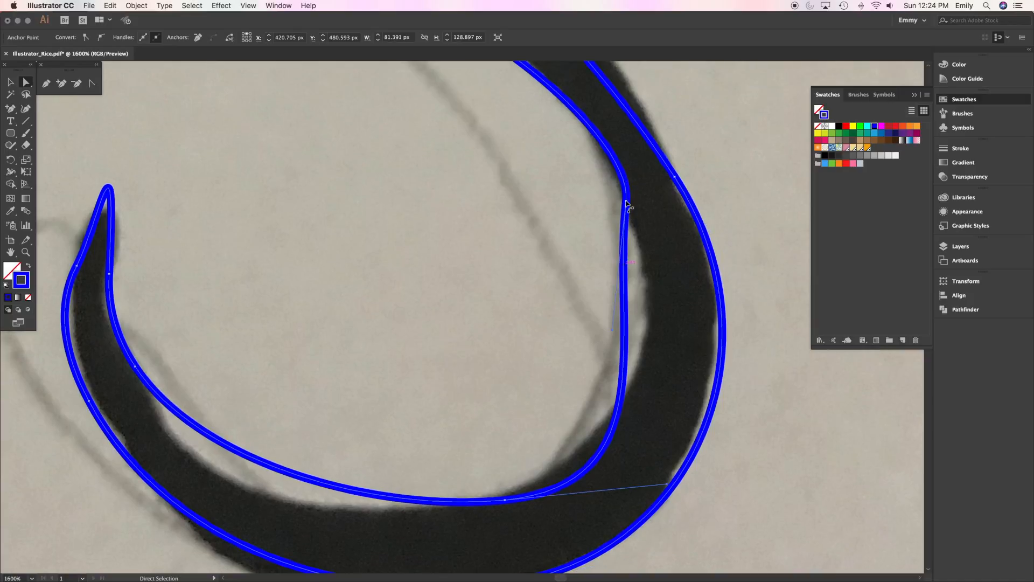
pyautogui.click(627, 201)
pyautogui.click(626, 201)
pyautogui.moveTo(612, 331); pyautogui.dragTo(651, 287)
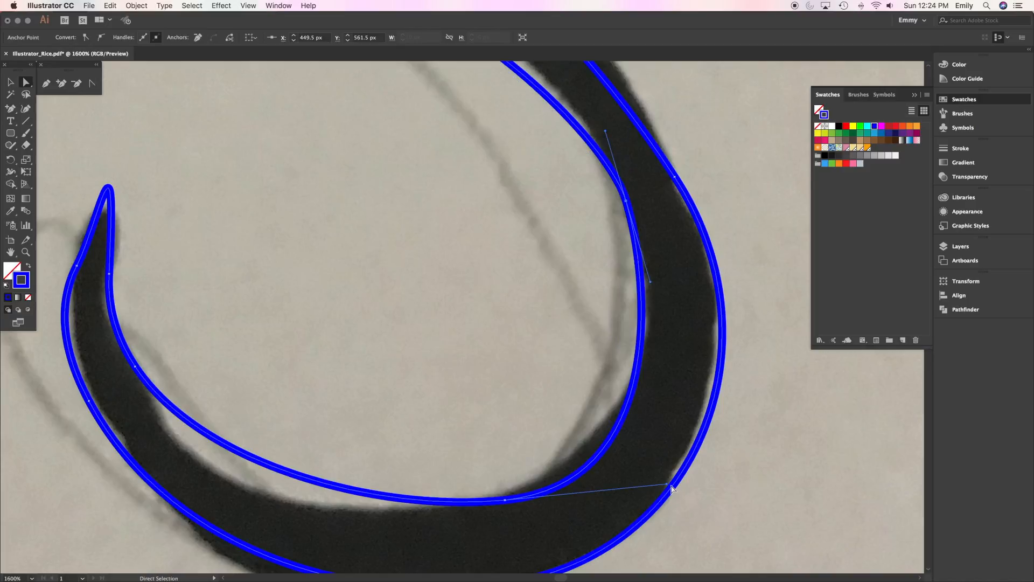
pyautogui.moveTo(669, 488); pyautogui.dragTo(635, 474)
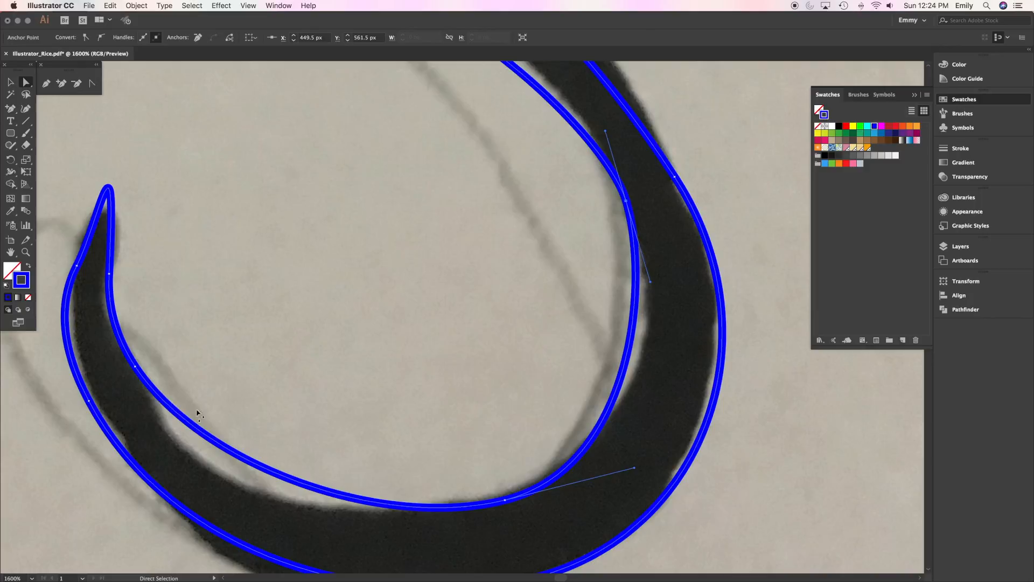
# Step: Shorten the upper handle of the inner anchor at the lower terminal to round off its pointed tip
pyautogui.click(135, 366)
pyautogui.click(109, 275)
pyautogui.moveTo(118, 114); pyautogui.dragTo(109, 226)
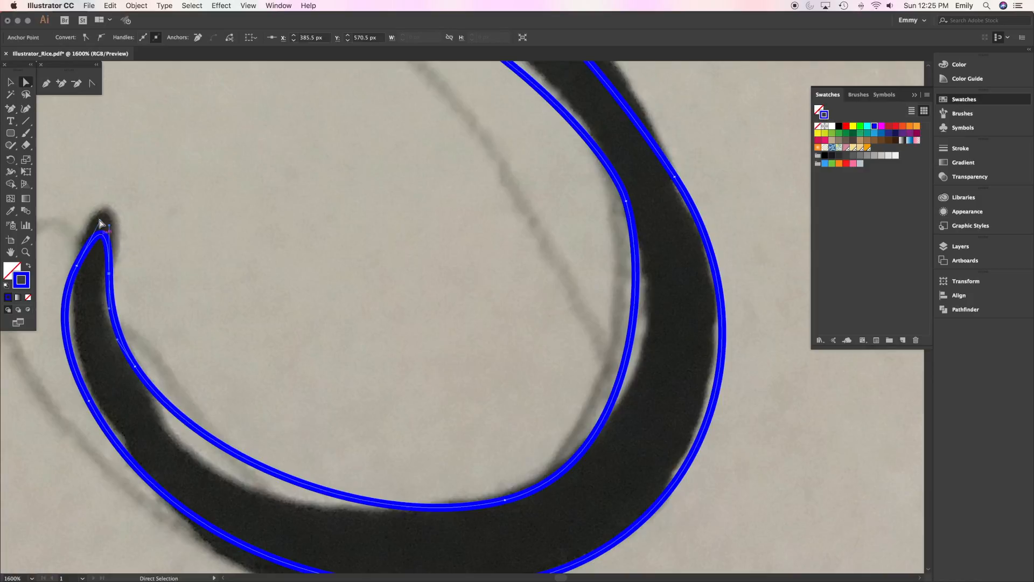
# Step: Adjust the handles of the lower terminal's outer anchor and move the anchor below it inward to fit the stroke's outer edge
pyautogui.moveTo(77, 266); pyautogui.dragTo(63, 341)
pyautogui.click(64, 304)
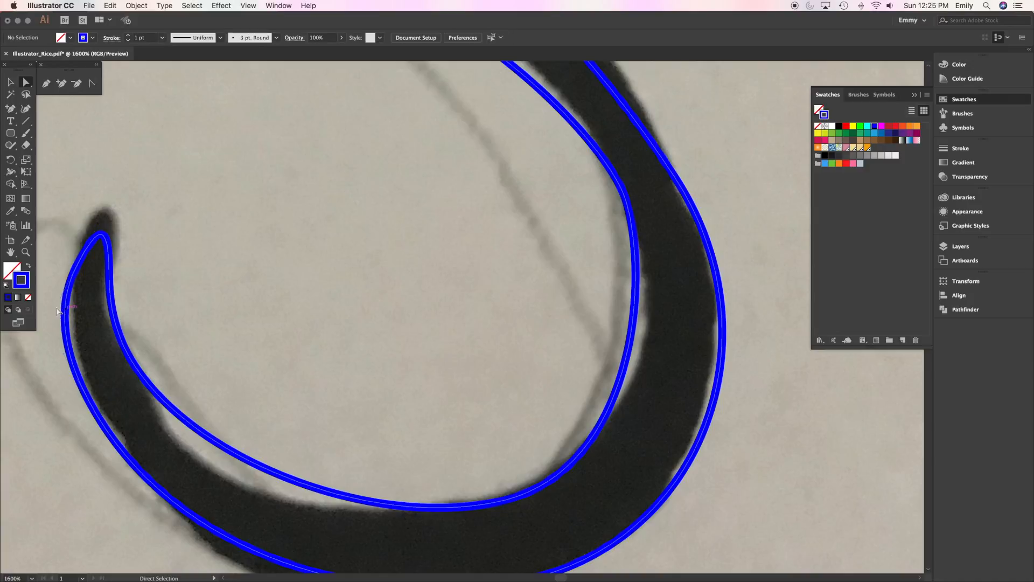
pyautogui.click(77, 267)
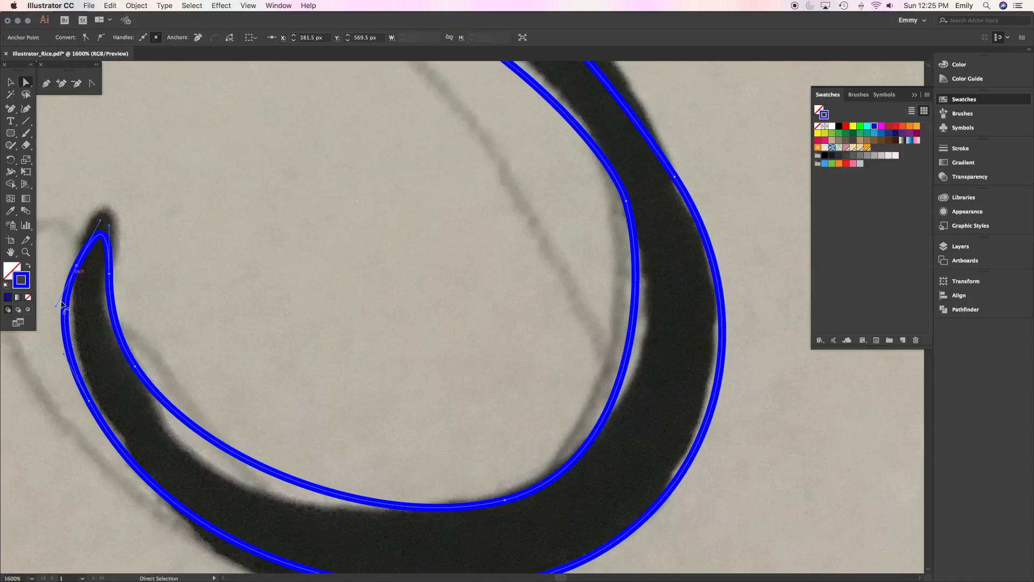
pyautogui.moveTo(56, 308); pyautogui.dragTo(66, 311)
pyautogui.moveTo(65, 355); pyautogui.dragTo(70, 356)
pyautogui.click(93, 403)
pyautogui.moveTo(94, 405); pyautogui.dragTo(100, 405)
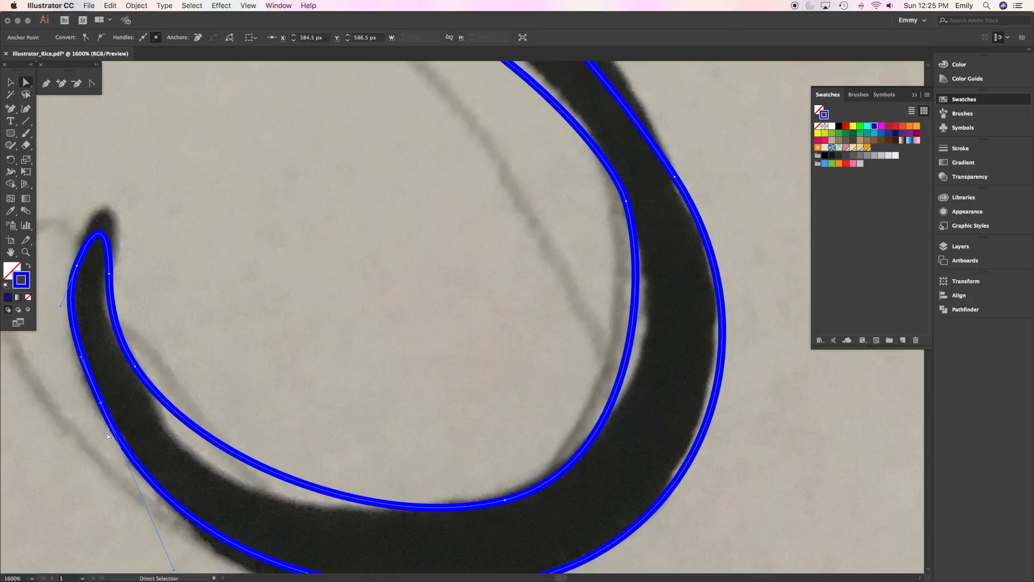
# Step: Adjust the lower handle of the outer anchor on the lower bowl's left side to reshape the bottom-left curve
pyautogui.scroll(-3, 152, 433)
pyautogui.scroll(-3, 151, 432)
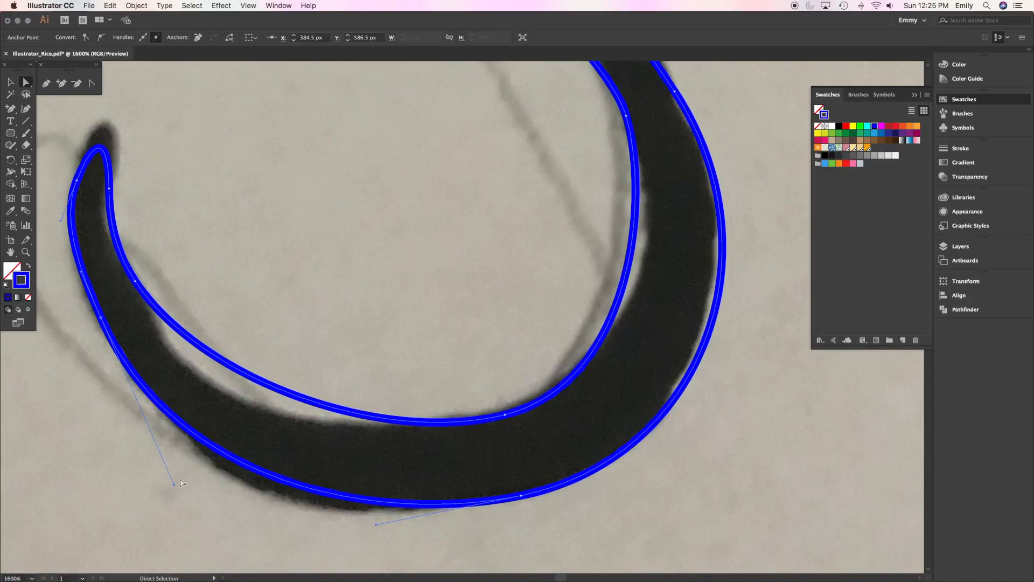
pyautogui.scroll(-5, 174, 485)
pyautogui.click(172, 429)
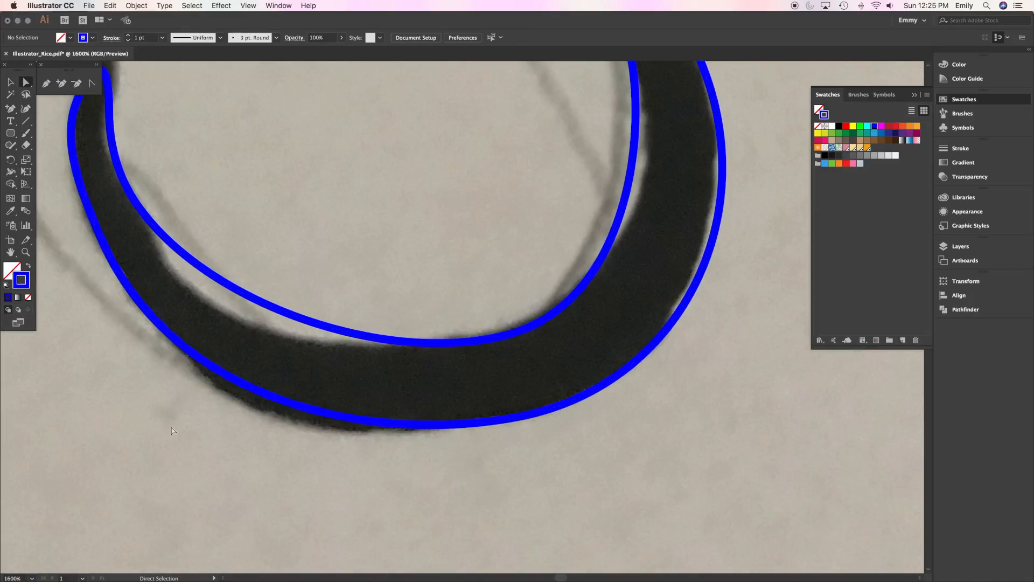
pyautogui.click(110, 255)
pyautogui.moveTo(111, 254)
pyautogui.mouseDown()
pyautogui.moveTo(174, 407)
pyautogui.moveTo(131, 311)
pyautogui.mouseUp()
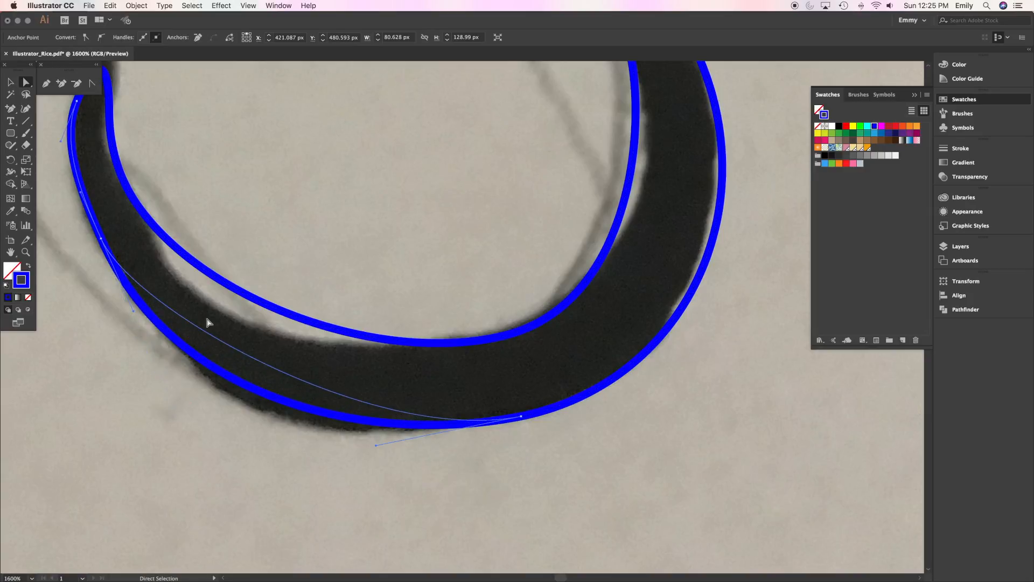
pyautogui.rightClick(224, 346)
pyautogui.click(221, 361)
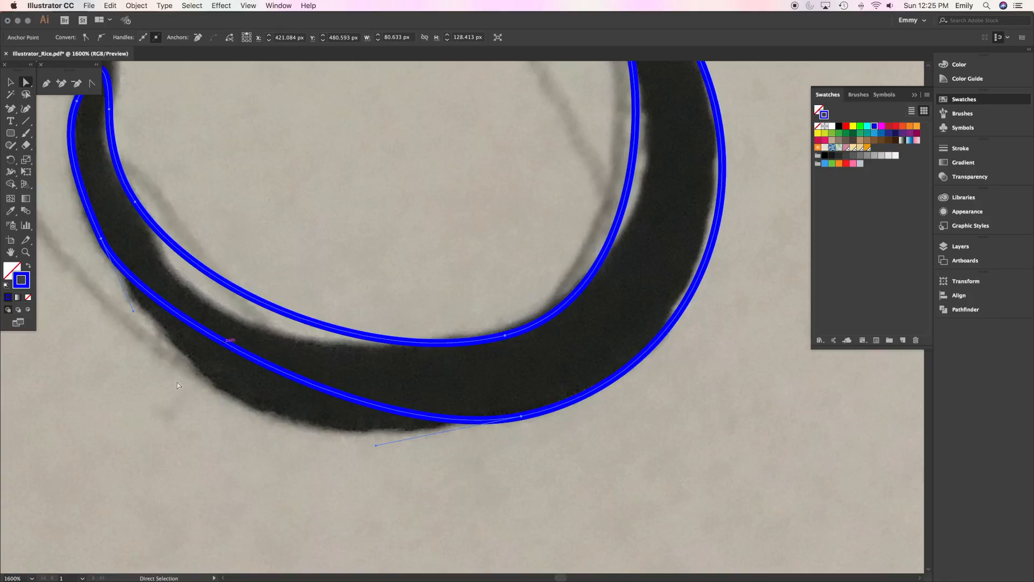
# Step: Try to bulge the lower bowl's outer bottom-left segment outward to the sketch's edge and realign the handle above it
pyautogui.click(229, 341)
pyautogui.moveTo(238, 357); pyautogui.dragTo(229, 384)
pyautogui.click(101, 238)
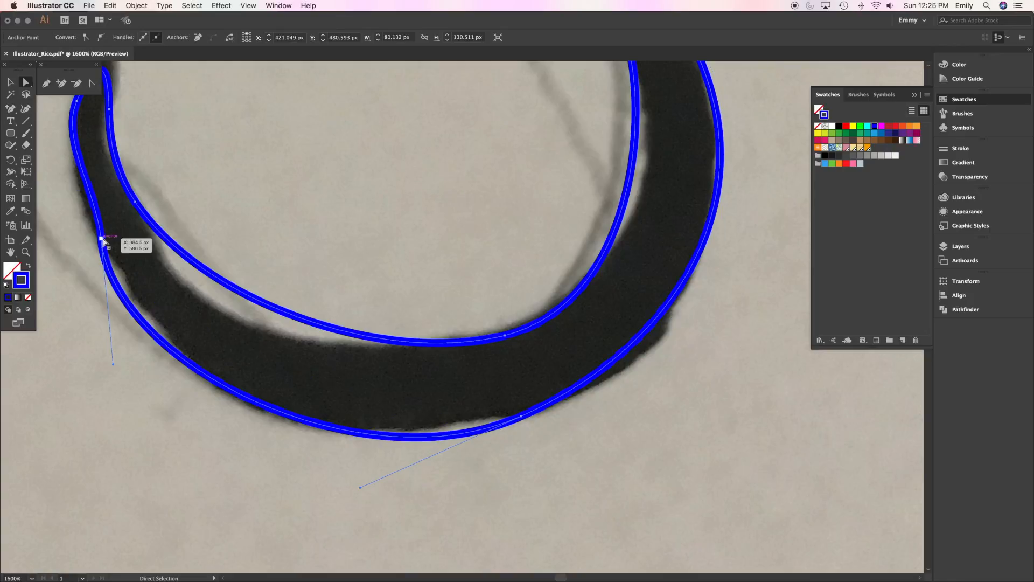
pyautogui.moveTo(98, 200); pyautogui.dragTo(86, 195)
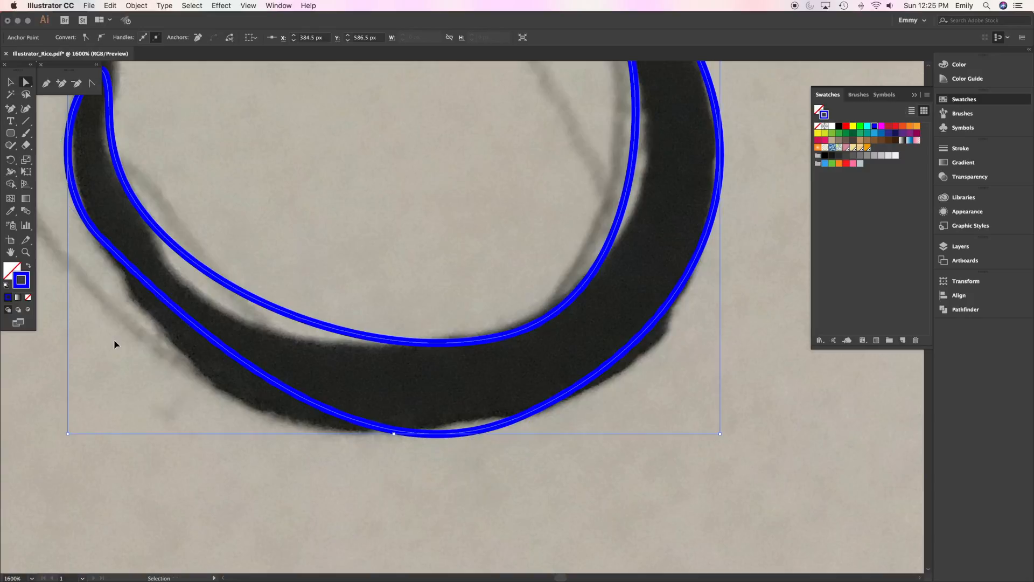
pyautogui.press('super+z')
pyautogui.press('super+z')
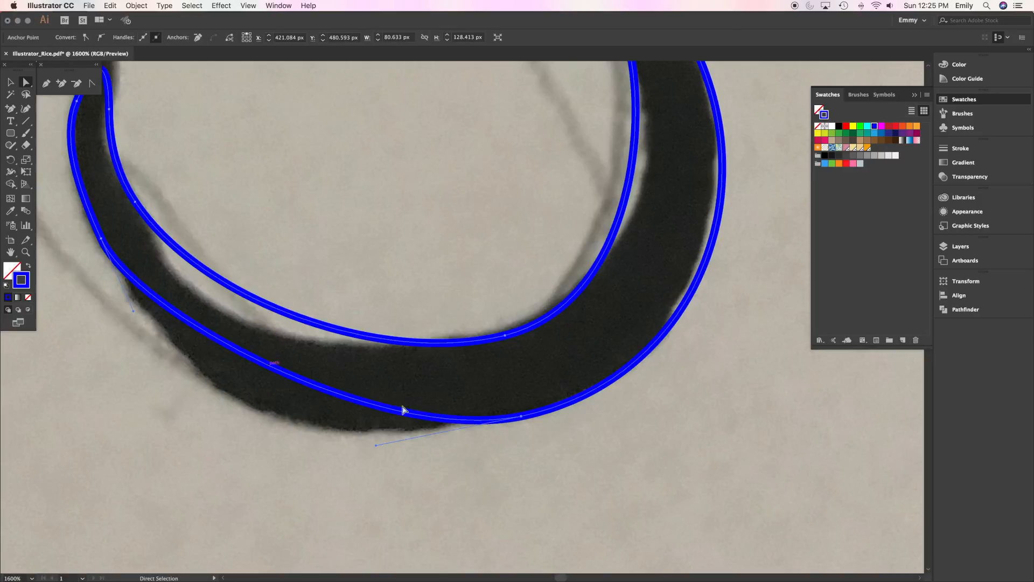
# Step: Extend the lower handle of the bowl's outer left anchor slightly and move the terminal's outer anchor up toward the sketched tip
pyautogui.moveTo(134, 312); pyautogui.dragTo(140, 332)
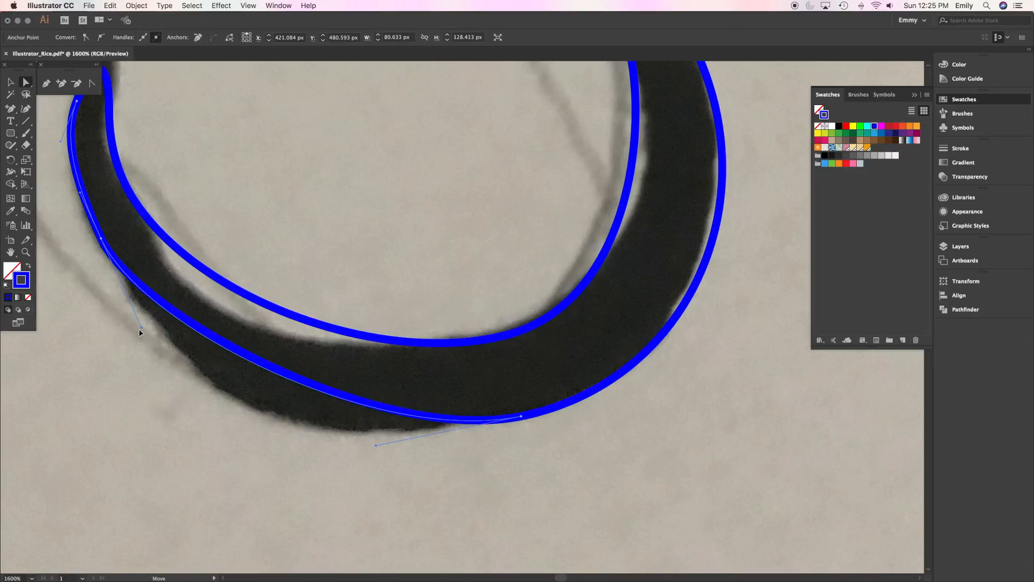
pyautogui.keyDown('shift'); pyautogui.click(284, 316); pyautogui.keyUp('shift')
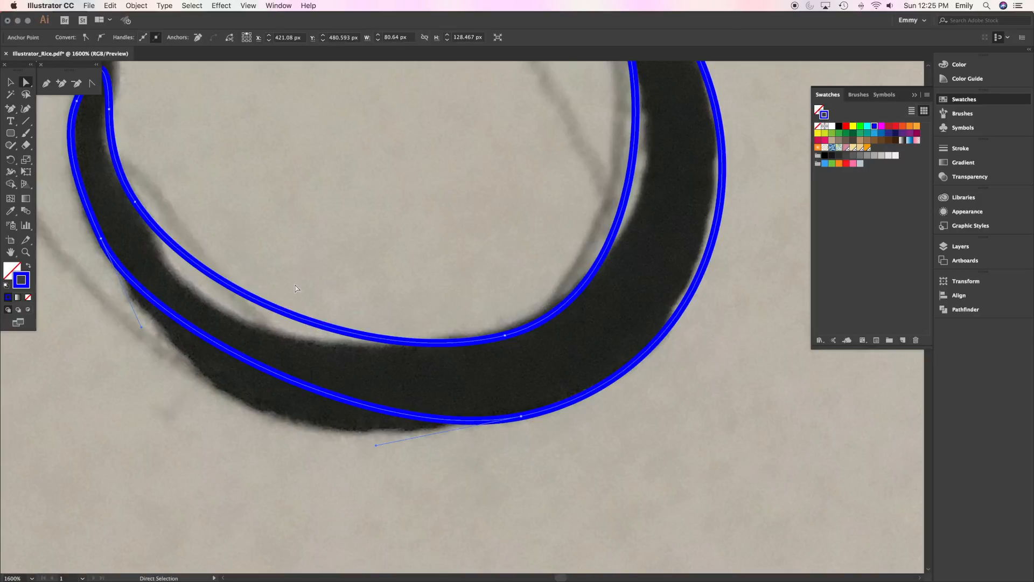
pyautogui.scroll(5, 295, 288)
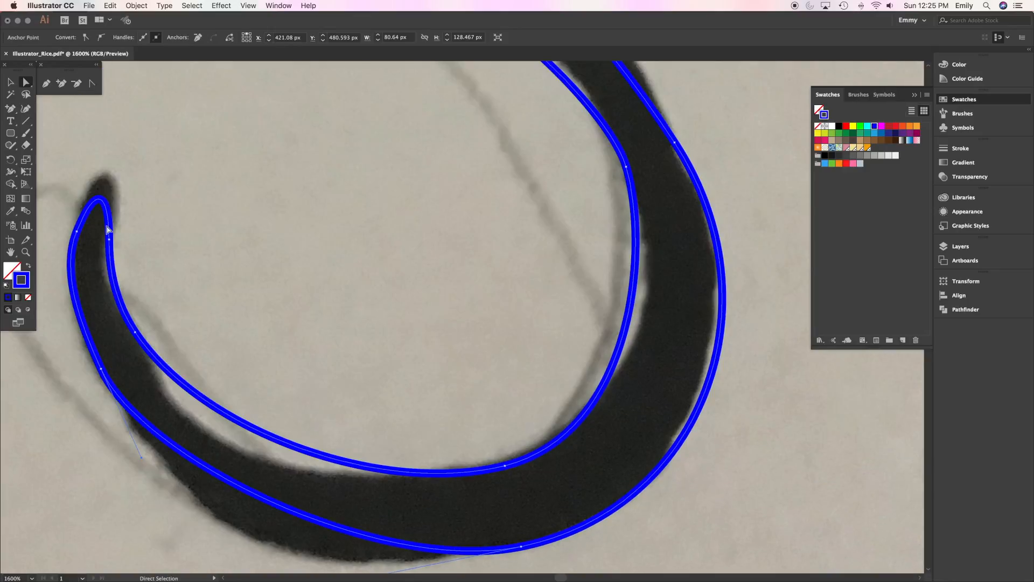
pyautogui.click(77, 258)
pyautogui.moveTo(98, 213); pyautogui.dragTo(93, 224)
pyautogui.moveTo(110, 268); pyautogui.dragTo(88, 226)
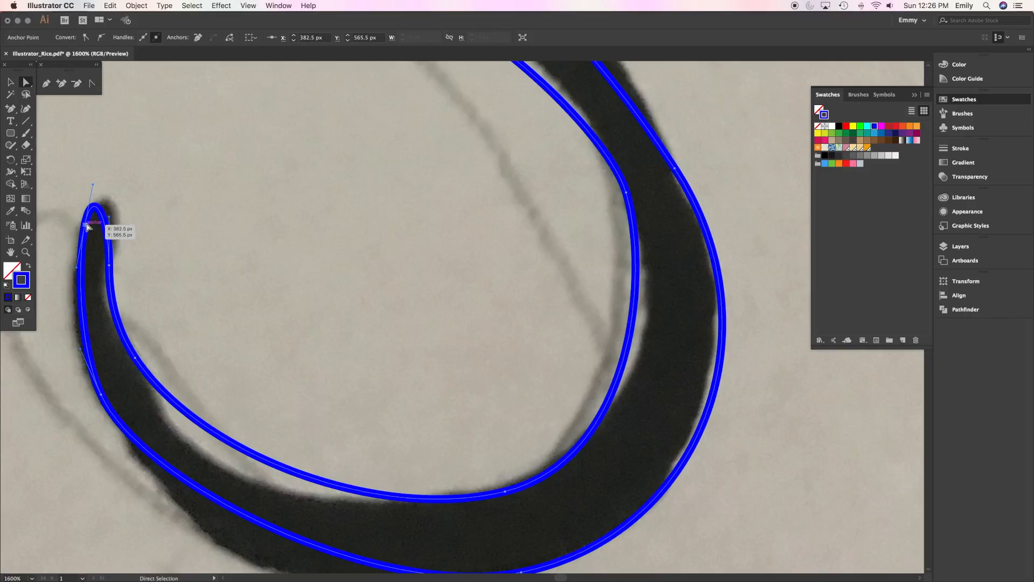
pyautogui.click(275, 365)
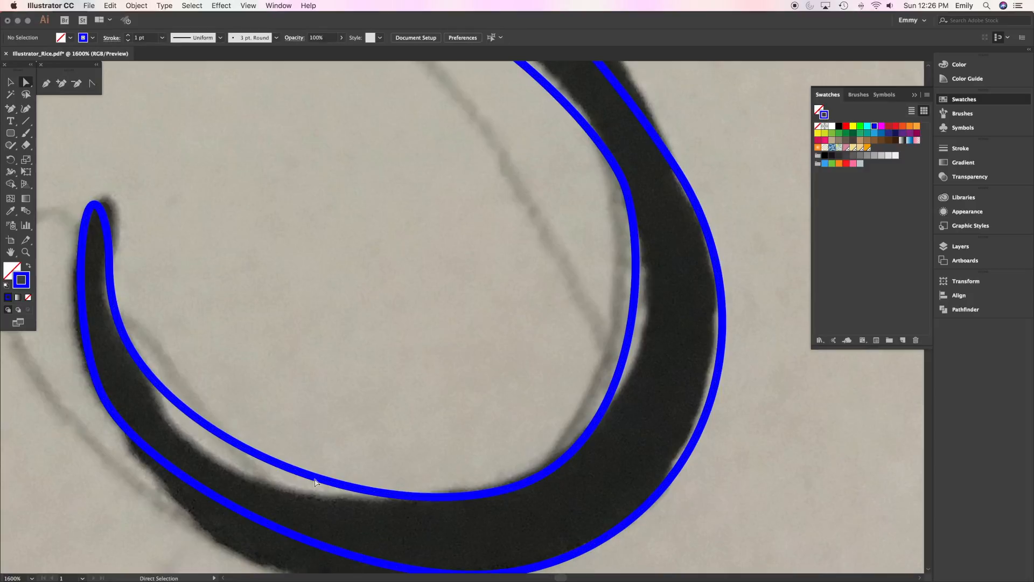
# Step: Move the inner and outer anchors at the base of the lower bowl leftward along the sketched stroke's edges
pyautogui.scroll(-5, 330, 431)
pyautogui.click(346, 371)
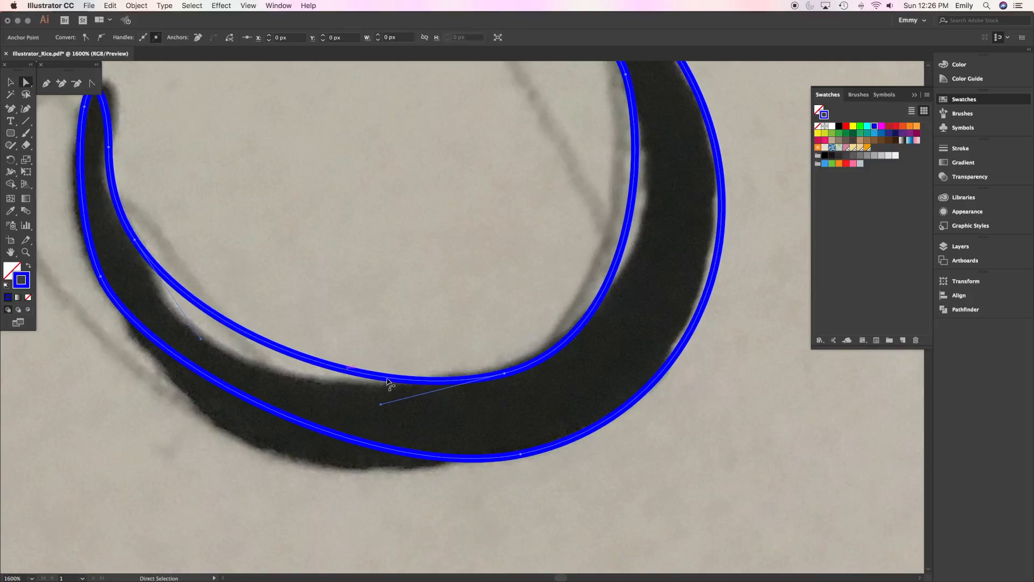
pyautogui.moveTo(506, 374); pyautogui.dragTo(440, 382)
pyautogui.moveTo(453, 431); pyautogui.dragTo(454, 433)
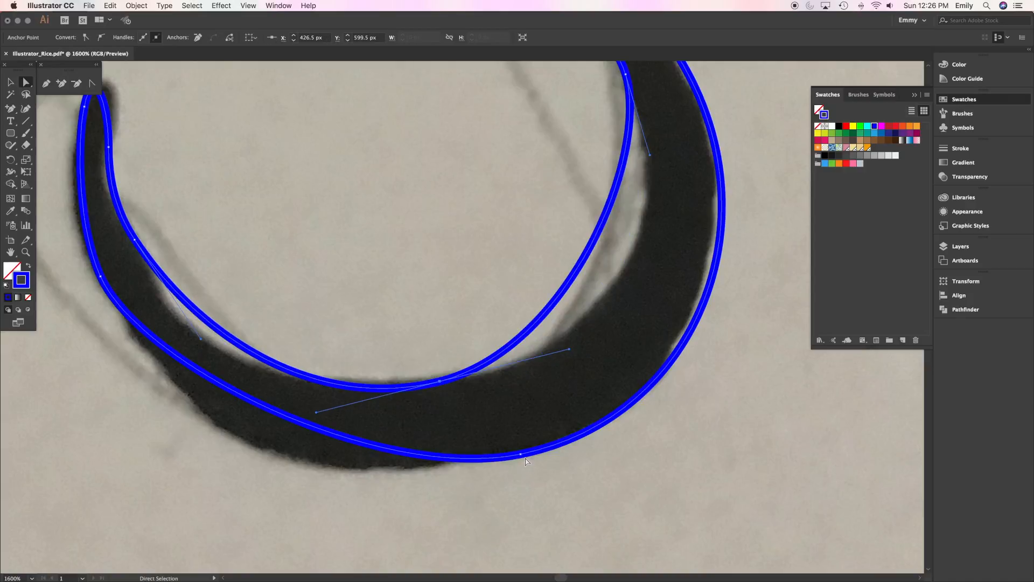
pyautogui.moveTo(521, 456); pyautogui.dragTo(447, 463)
pyautogui.moveTo(302, 490)
pyautogui.mouseDown()
pyautogui.moveTo(296, 478)
pyautogui.moveTo(304, 490)
pyautogui.mouseUp()
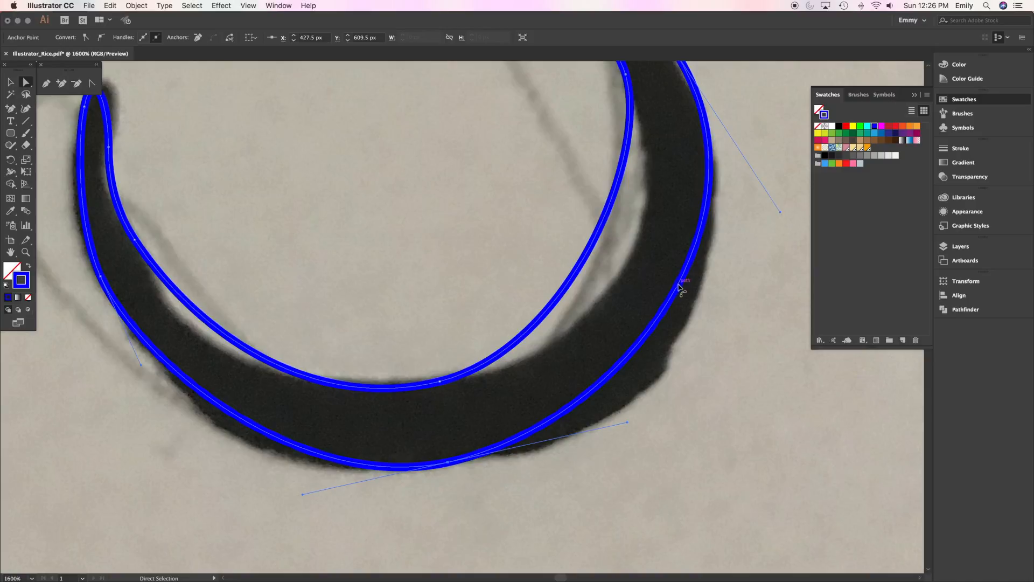
# Step: Bulge the lower bowl's outer and inner right segments outward to follow both edges of the sketched stroke
pyautogui.moveTo(680, 288); pyautogui.dragTo(695, 311)
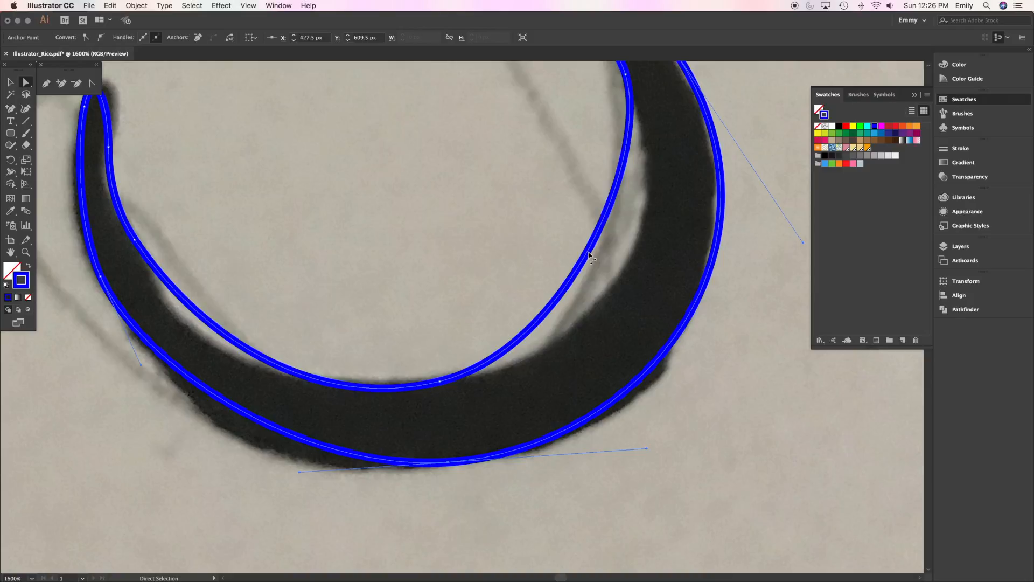
pyautogui.moveTo(589, 253); pyautogui.dragTo(623, 283)
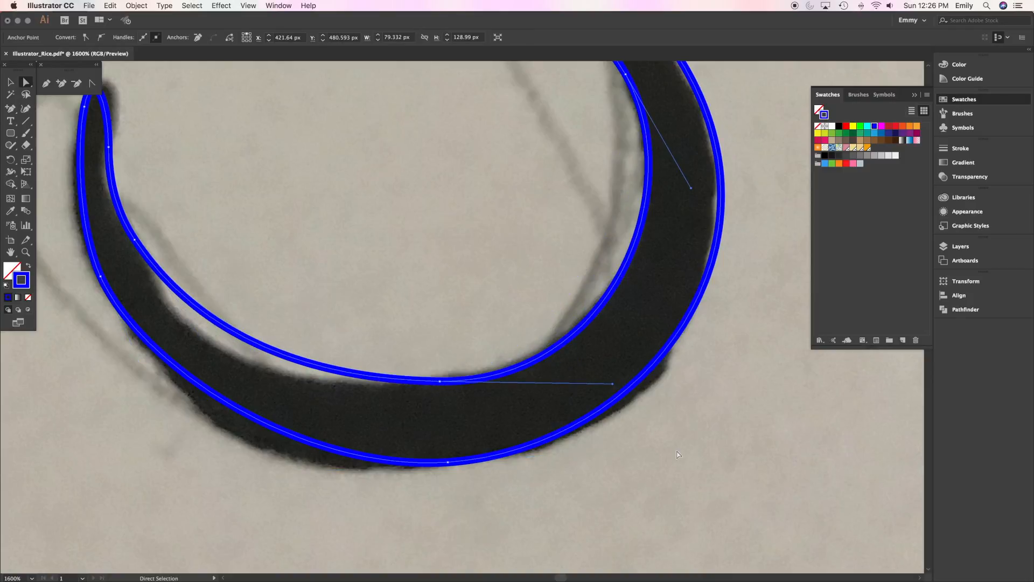
pyautogui.click(677, 454)
# Step: Reposition the upper bowl's two inner anchors and its outer upper-right anchor to match the sketched stroke
pyautogui.press('super')
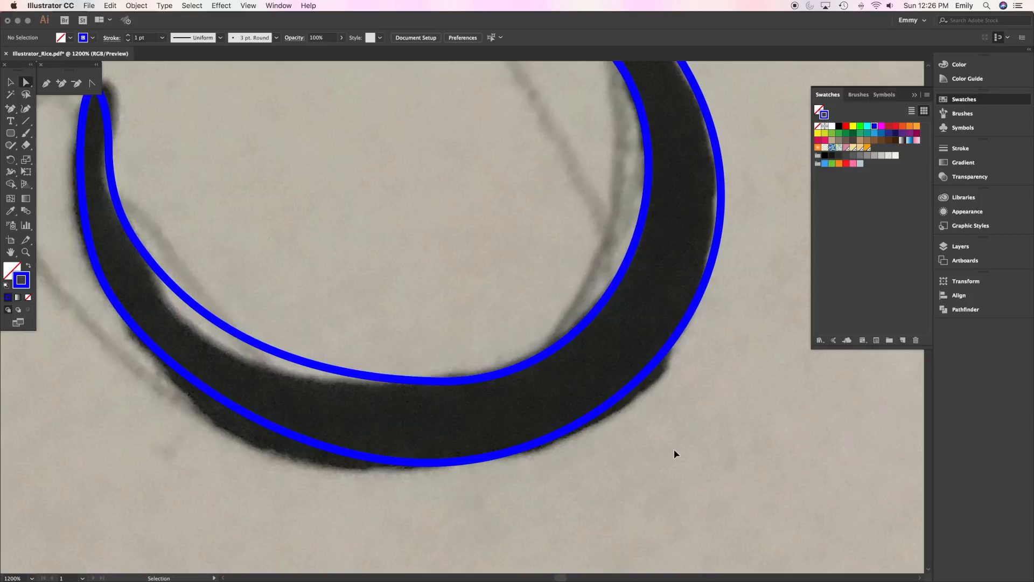
pyautogui.press('super+minus')
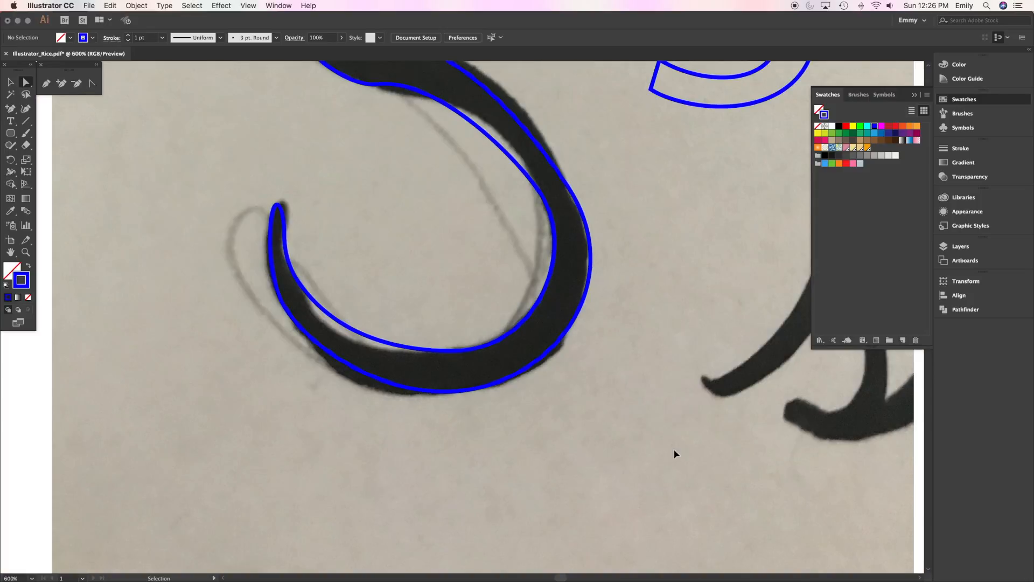
pyautogui.press('super+minus')
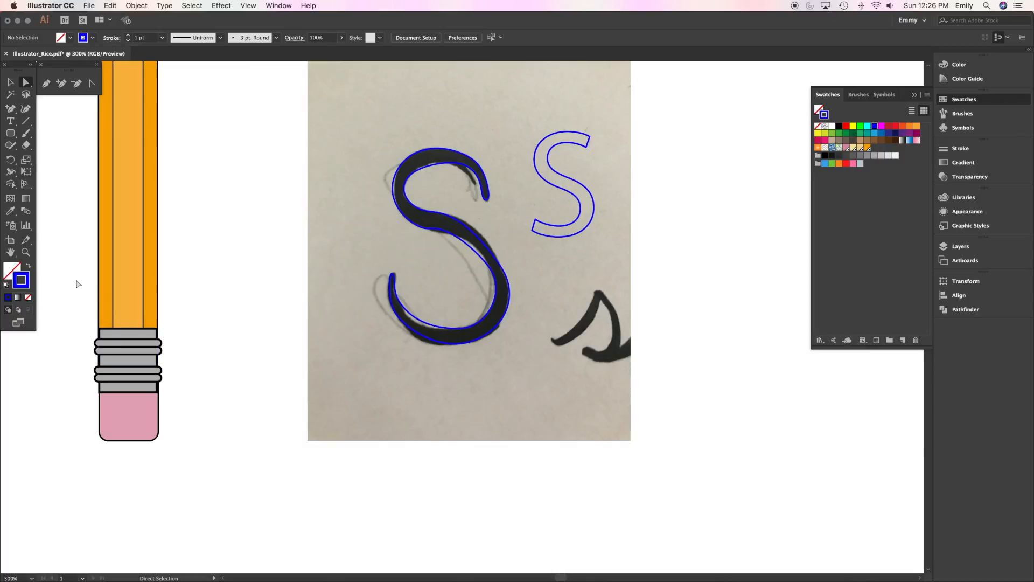
pyautogui.click(26, 252)
pyautogui.click(482, 252)
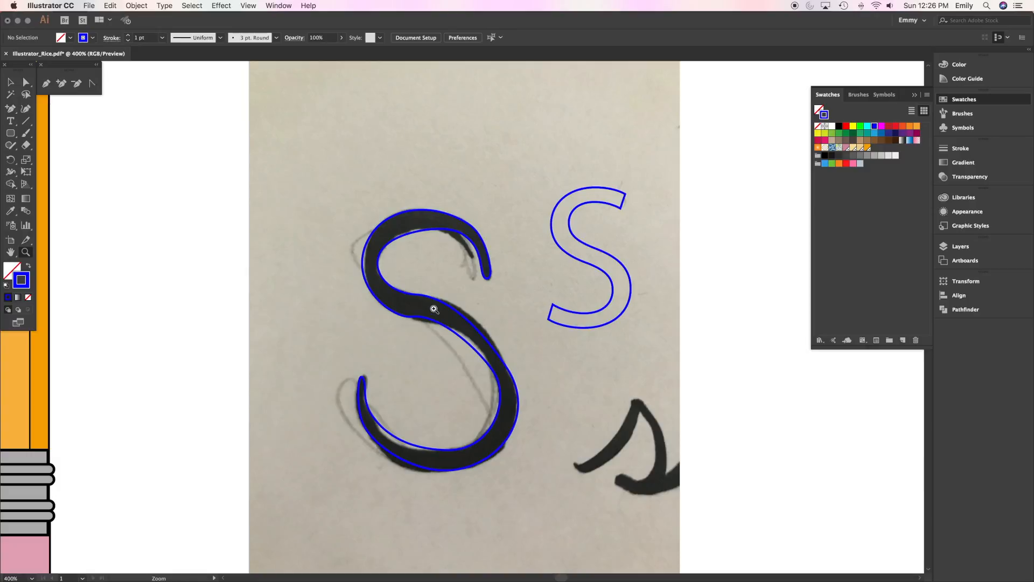
pyautogui.click(433, 305)
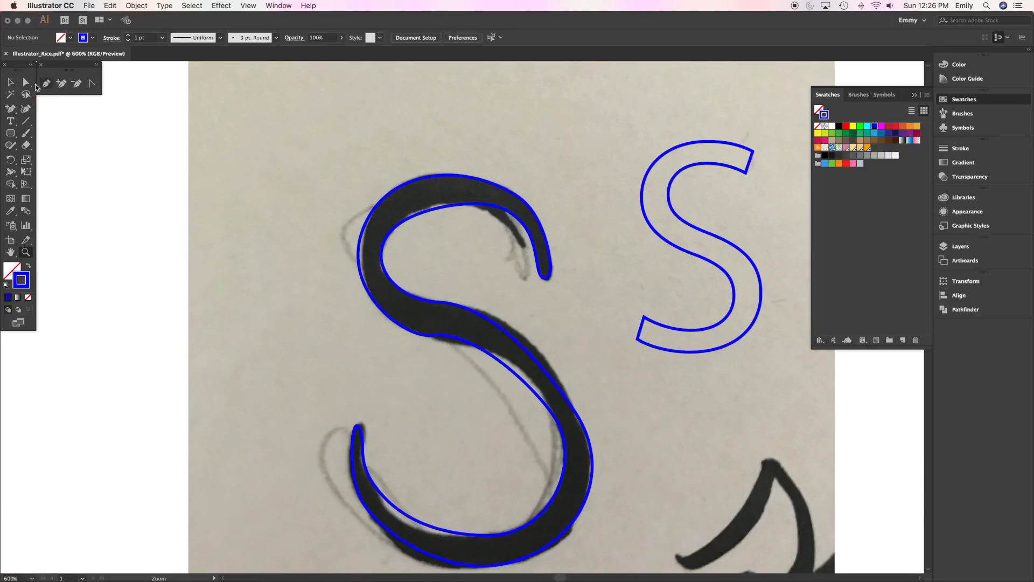
pyautogui.click(26, 82)
pyautogui.click(433, 208)
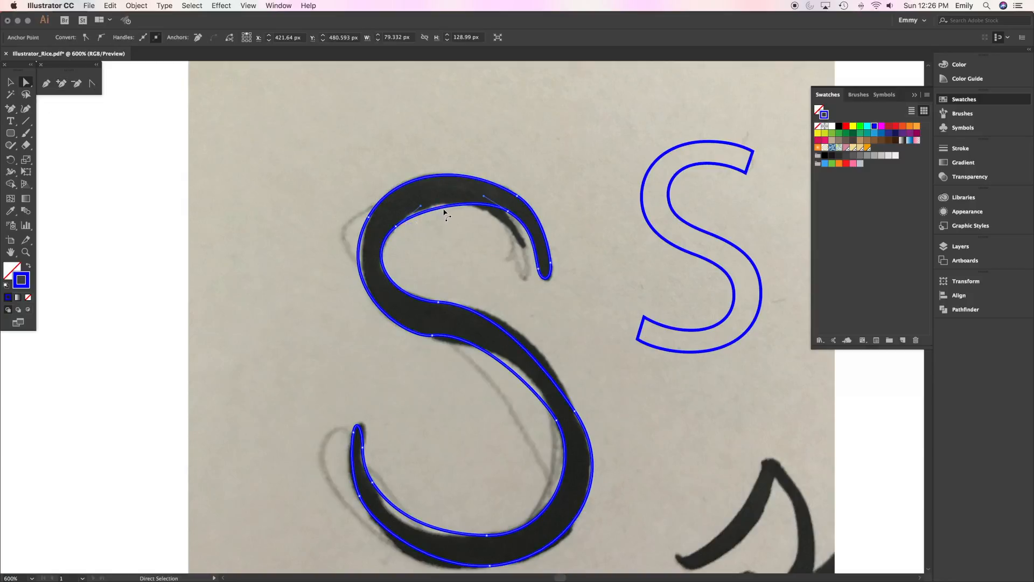
pyautogui.moveTo(509, 217); pyautogui.dragTo(494, 211)
pyautogui.moveTo(405, 222); pyautogui.dragTo(407, 220)
pyautogui.click(515, 194)
pyautogui.moveTo(515, 195); pyautogui.dragTo(510, 192)
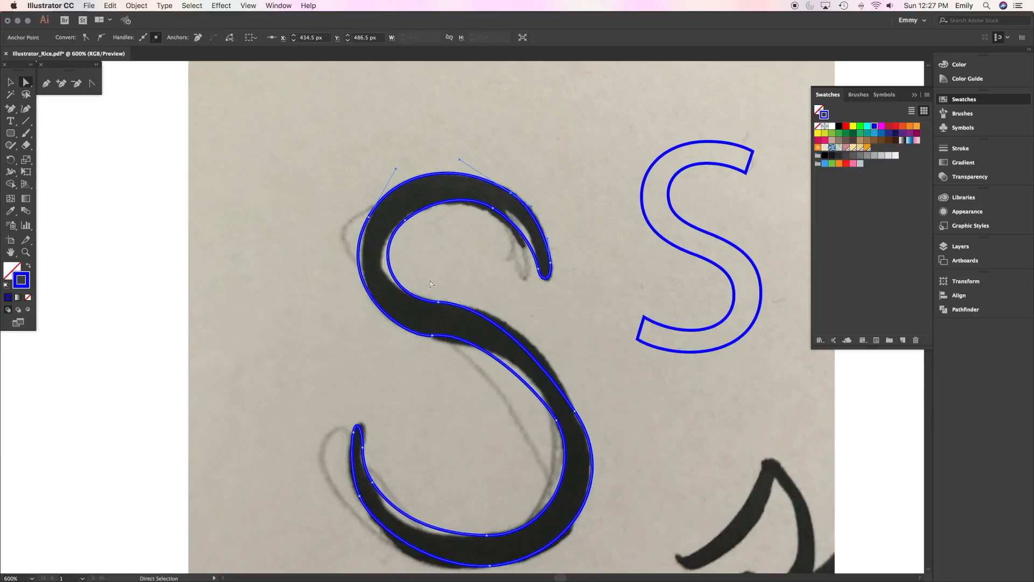
# Step: Move both spine anchors rightward and lengthen the handles of the outer segment joining the upper bowl to the spine
pyautogui.moveTo(439, 303); pyautogui.dragTo(464, 308)
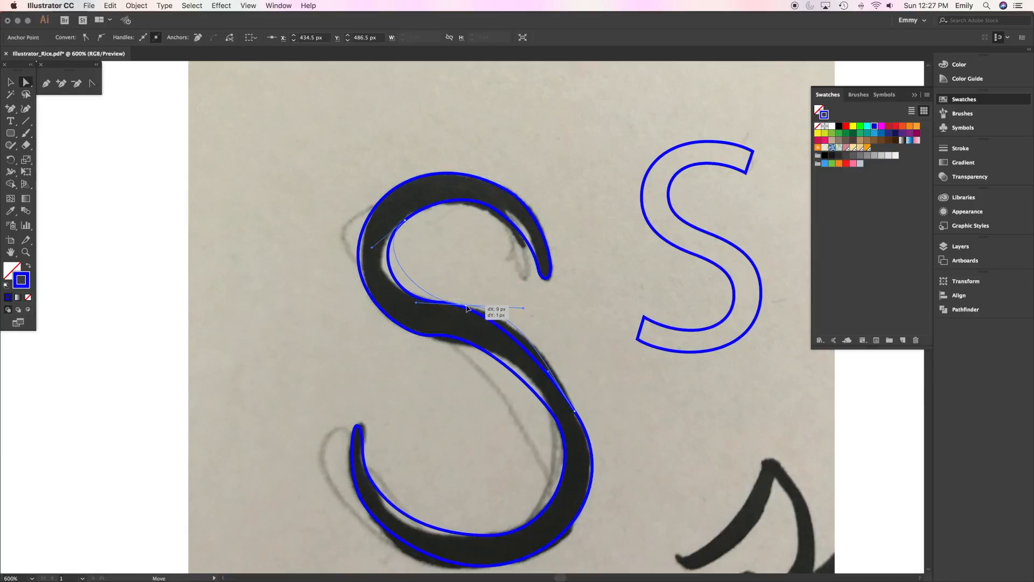
pyautogui.moveTo(432, 339); pyautogui.dragTo(466, 345)
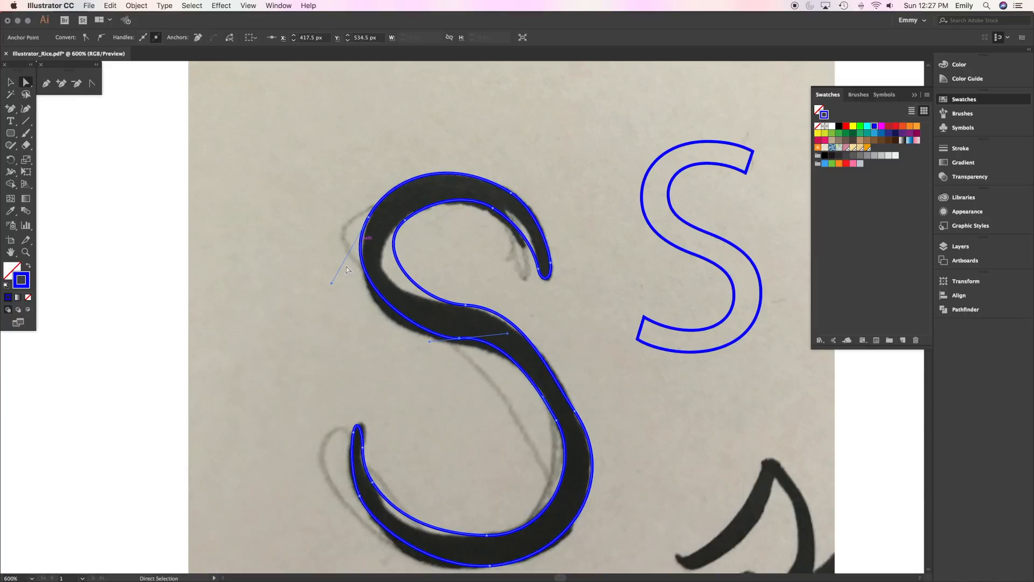
pyautogui.moveTo(331, 283); pyautogui.dragTo(333, 296)
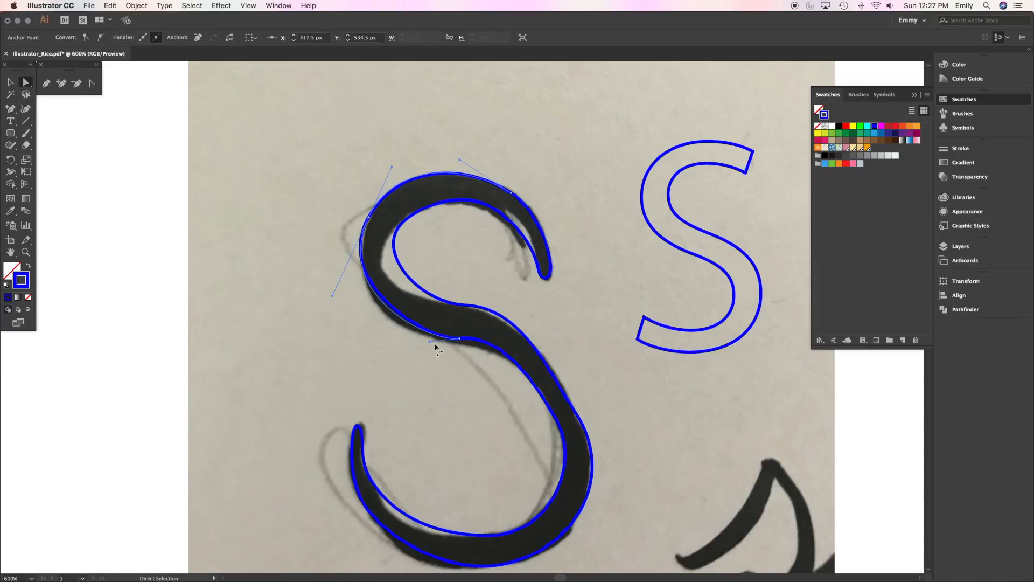
pyautogui.moveTo(430, 343); pyautogui.dragTo(400, 343)
# Step: Lengthen the left handle of the spine's upper anchor and move the upper bowl's inner left anchor down and outward
pyautogui.click(453, 305)
pyautogui.moveTo(418, 305); pyautogui.dragTo(396, 305)
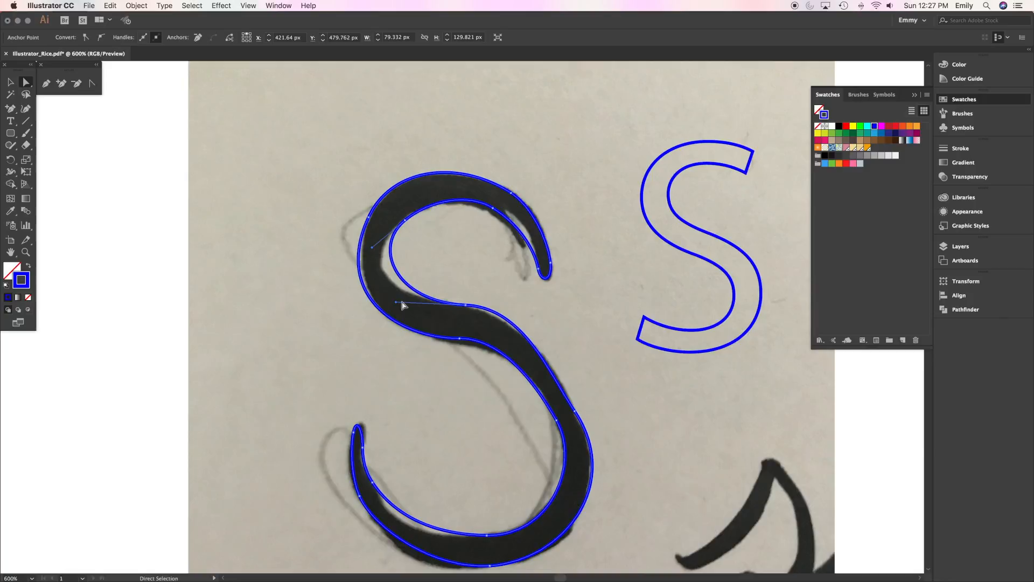
pyautogui.moveTo(405, 221); pyautogui.dragTo(397, 227)
# Step: Tilt the right handle of the spine's upper anchor downward and move the outer anchor where the spine meets the lower bowl upward
pyautogui.click(467, 307)
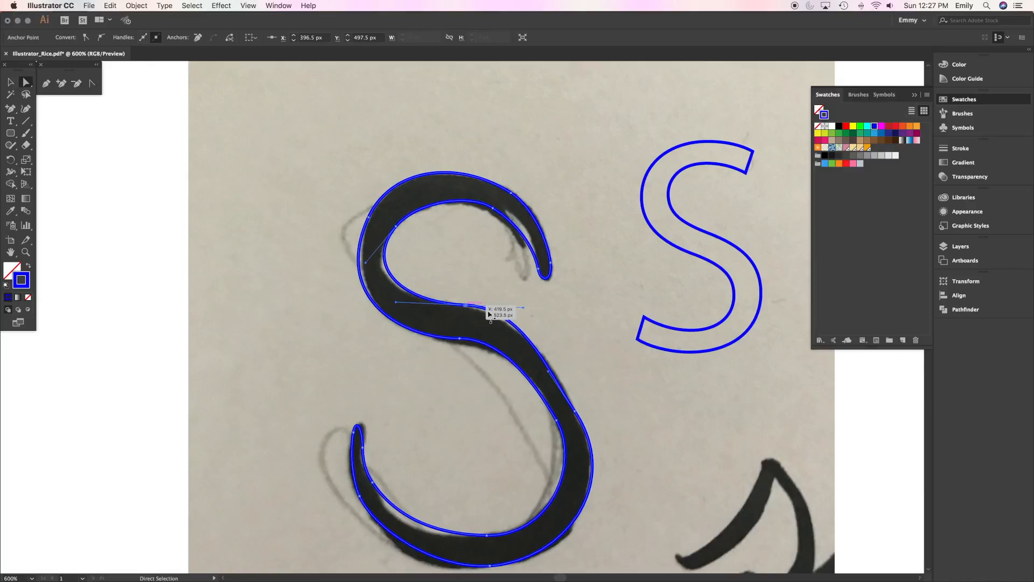
pyautogui.moveTo(522, 308); pyautogui.dragTo(532, 319)
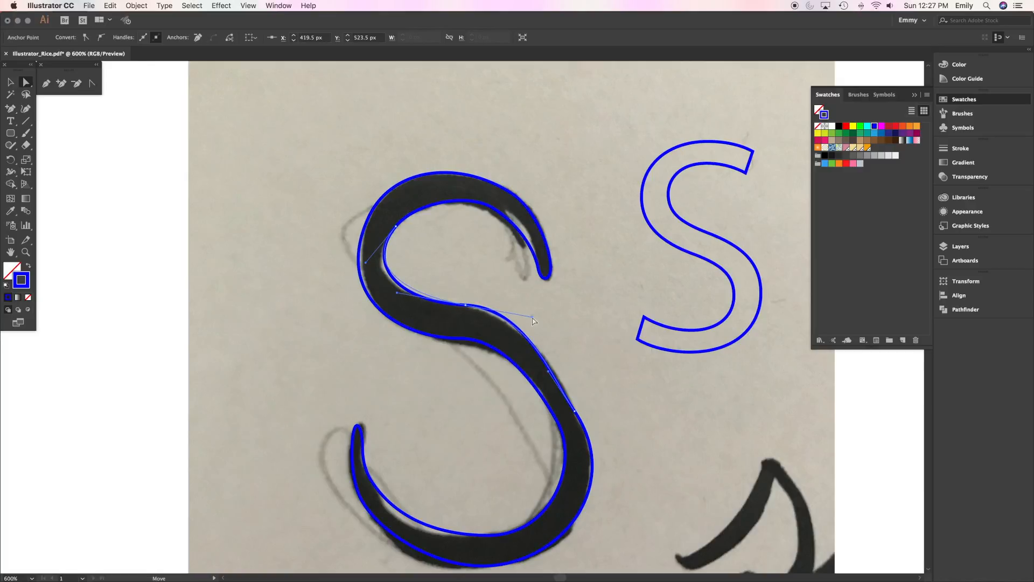
pyautogui.moveTo(571, 406); pyautogui.dragTo(569, 386)
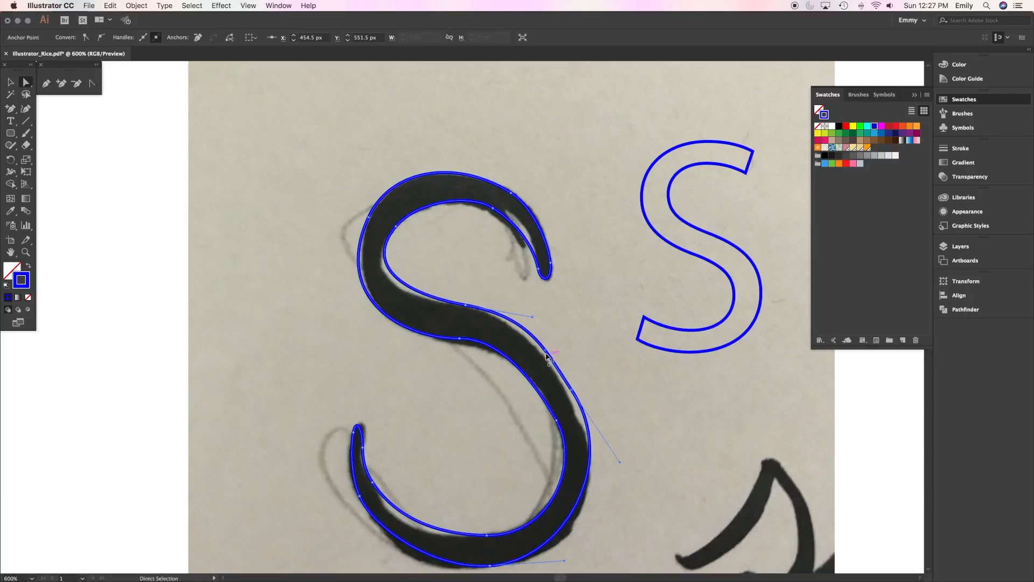
# Step: Nudge the spine's upper anchor down and left, and adjust the lower handle of the upper bowl's inner left anchor
pyautogui.click(466, 307)
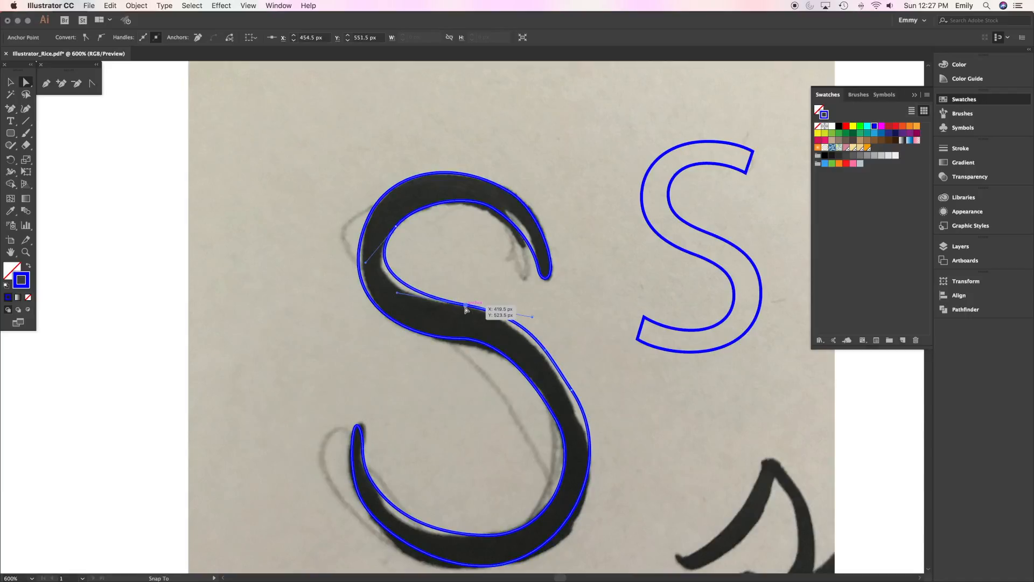
pyautogui.moveTo(464, 312); pyautogui.dragTo(465, 305)
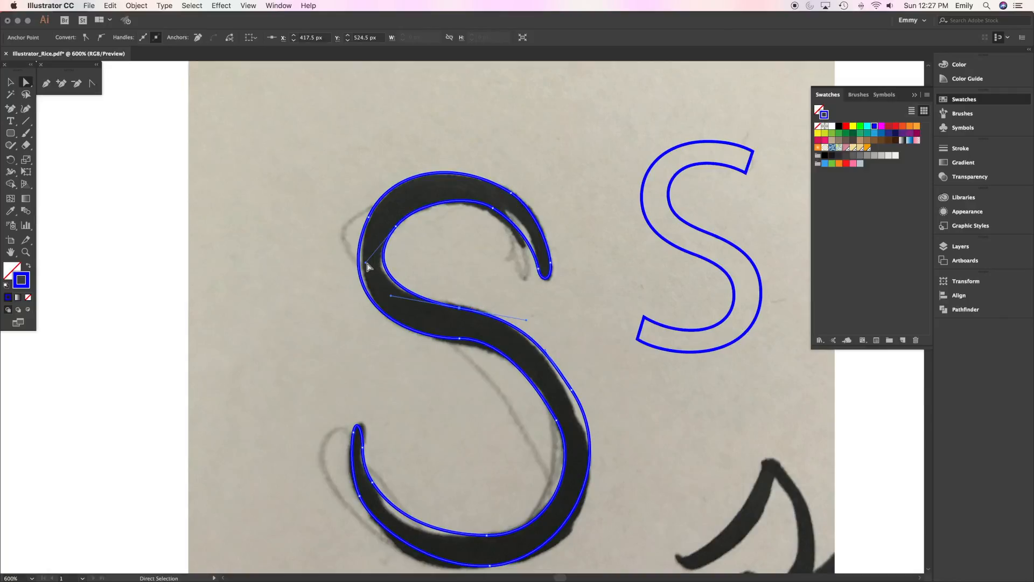
pyautogui.moveTo(366, 263); pyautogui.dragTo(373, 263)
# Step: Reposition the outer anchor where the spine meets the lower bowl and steepen its handles to follow the sketched stroke
pyautogui.click(572, 391)
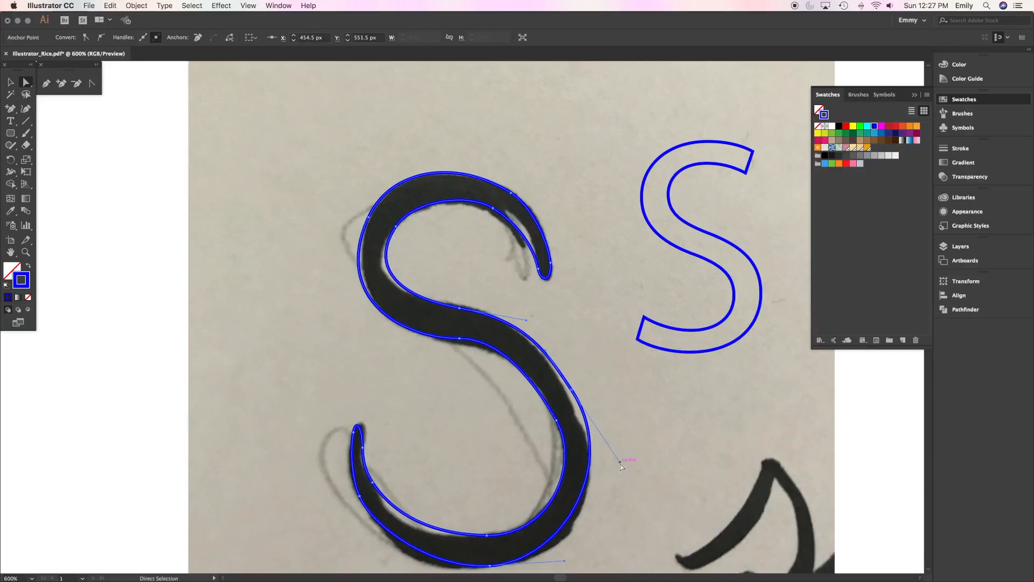
pyautogui.moveTo(620, 462); pyautogui.dragTo(585, 504)
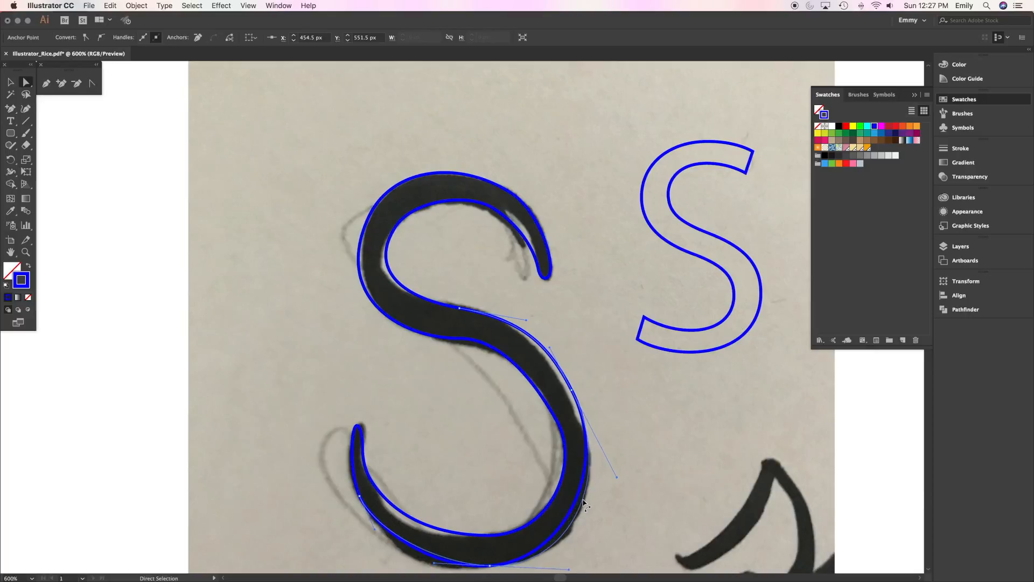
pyautogui.moveTo(572, 390); pyautogui.dragTo(562, 404)
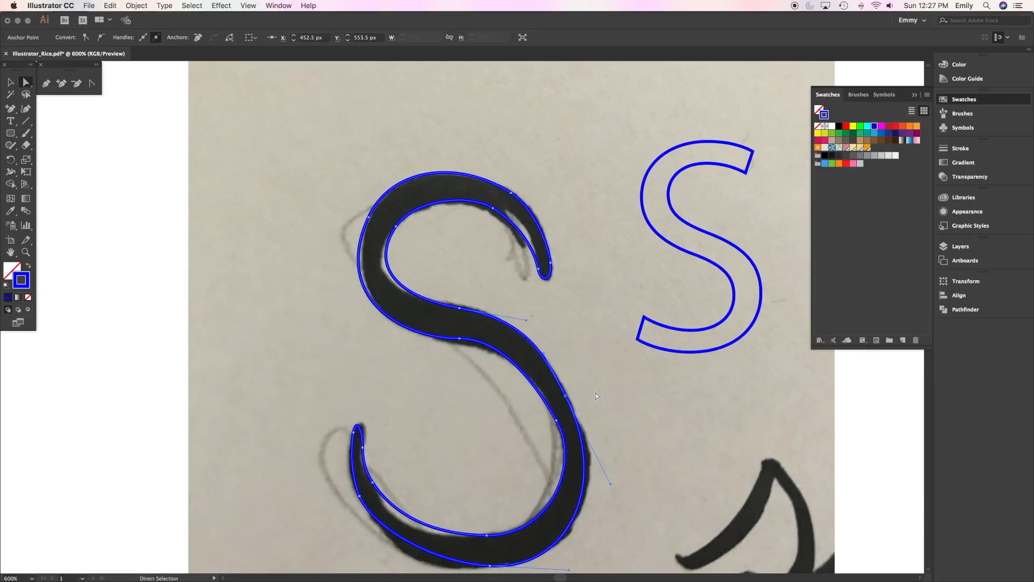
pyautogui.moveTo(566, 397); pyautogui.dragTo(572, 408)
pyautogui.moveTo(550, 366); pyautogui.dragTo(559, 366)
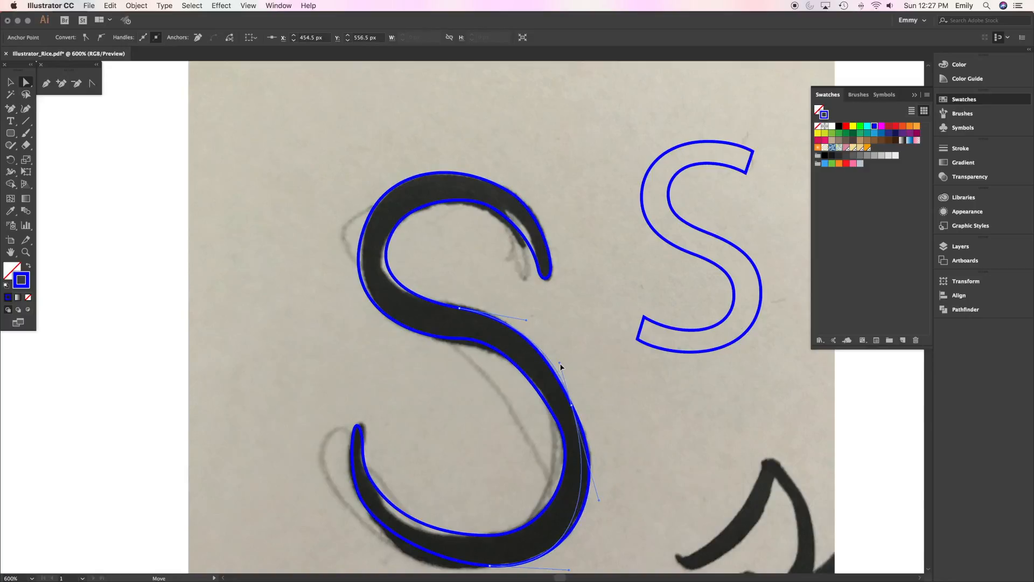
pyautogui.moveTo(572, 404); pyautogui.dragTo(580, 414)
pyautogui.click(606, 414)
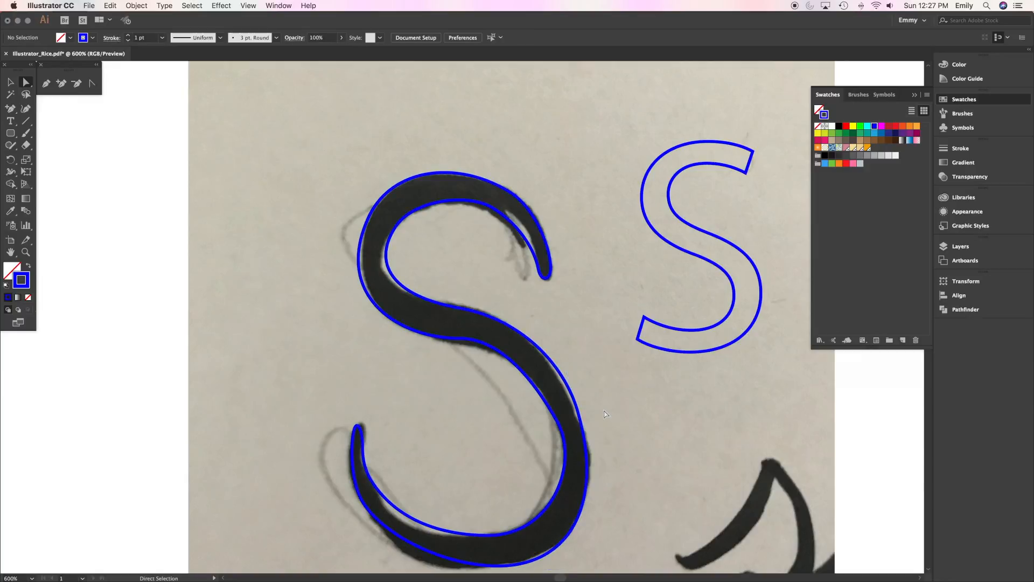
# Step: Swap the traced S's fill and stroke, and set its fill to black (000000)
pyautogui.click(10, 83)
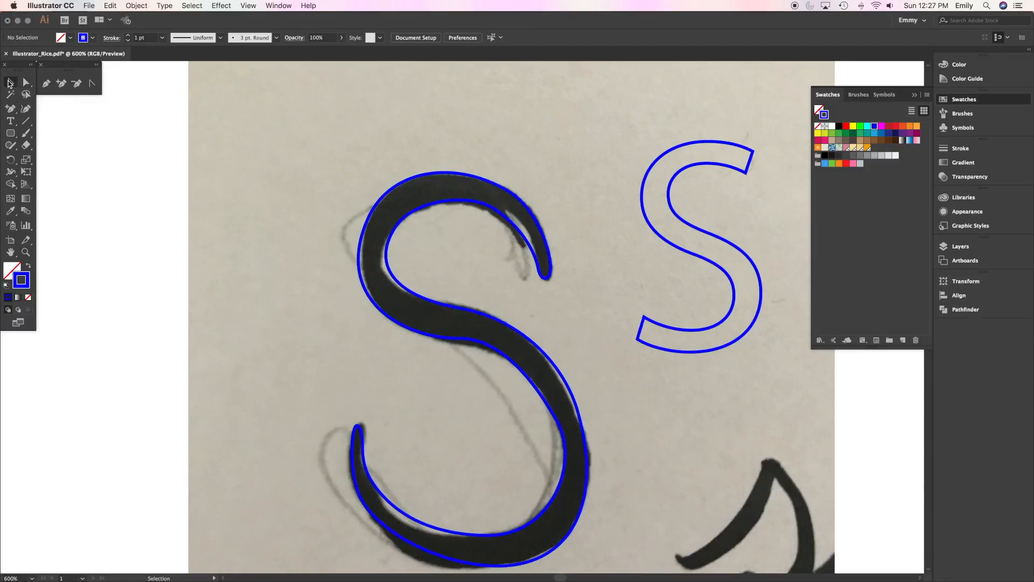
pyautogui.click(390, 186)
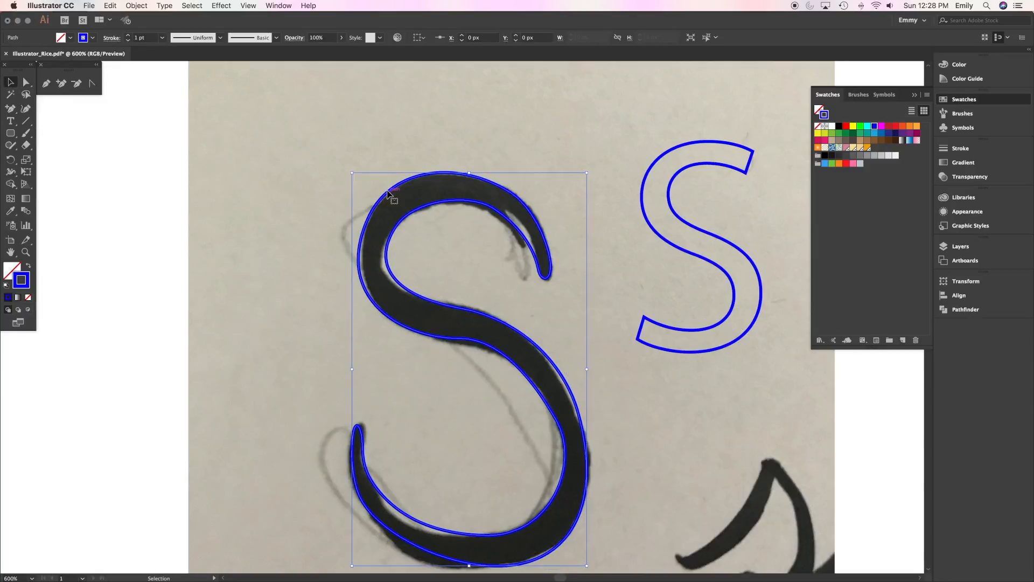
pyautogui.click(28, 268)
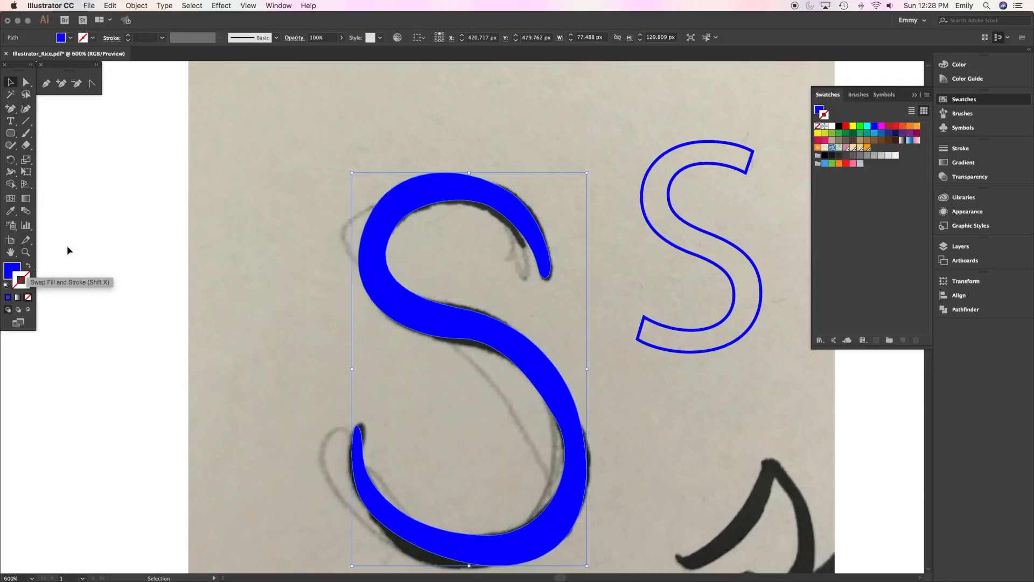
pyautogui.click(12, 270)
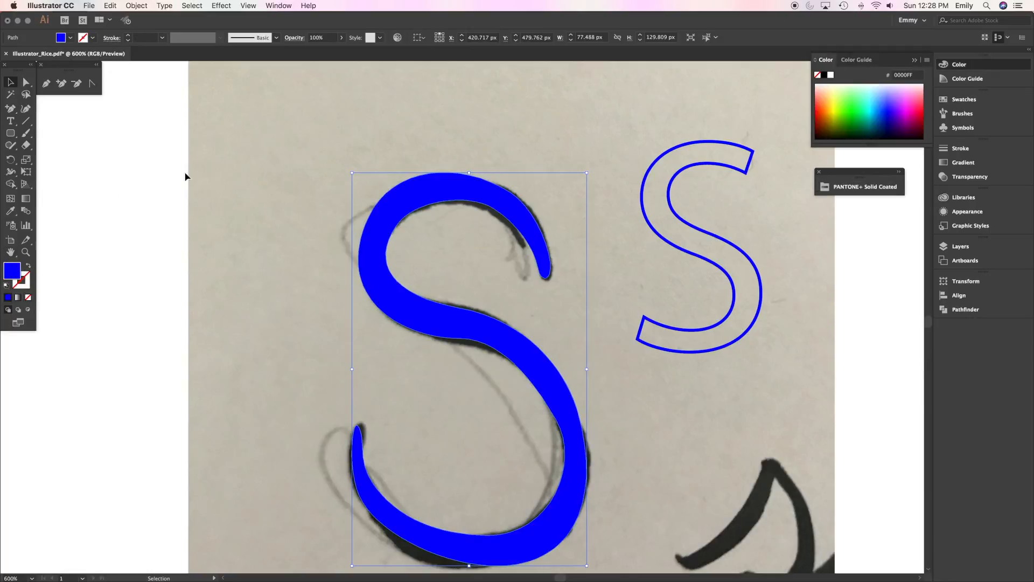
pyautogui.click(822, 77)
pyautogui.click(870, 301)
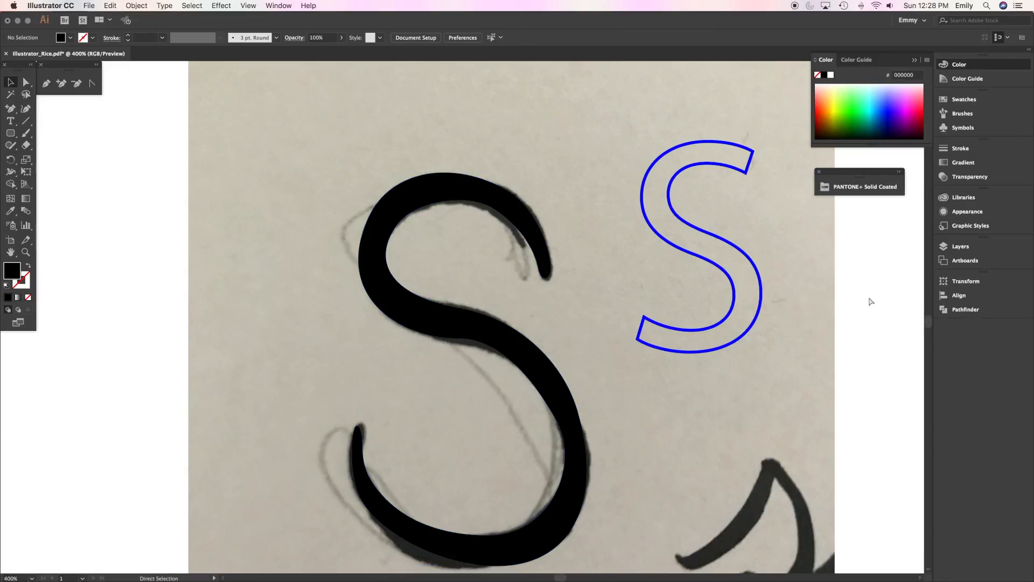
# Step: Unlock all objects and delete the sketch.JPG image behind the letters
pyautogui.press('super+minus')
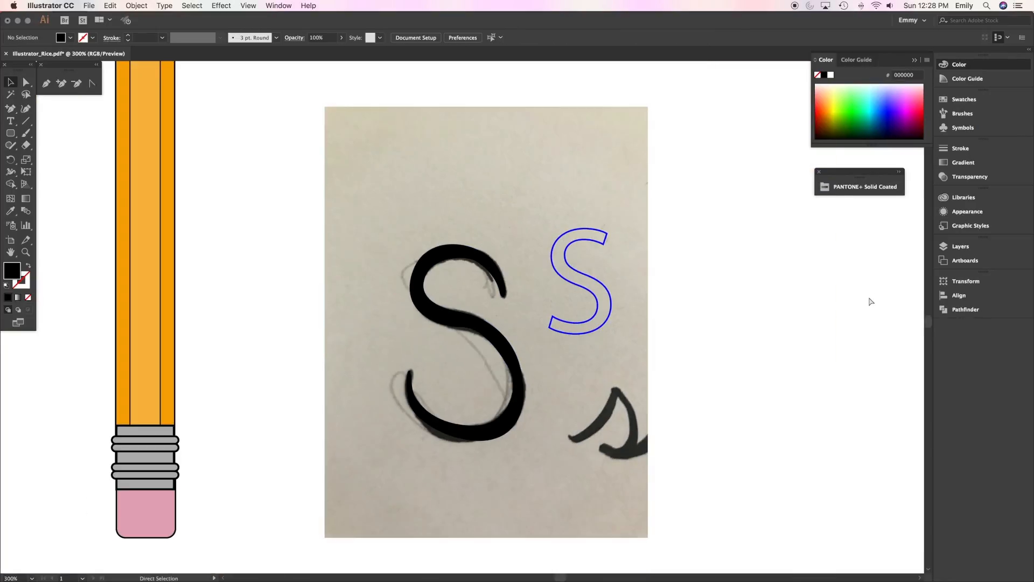
pyautogui.press('super+minus')
pyautogui.press('v')
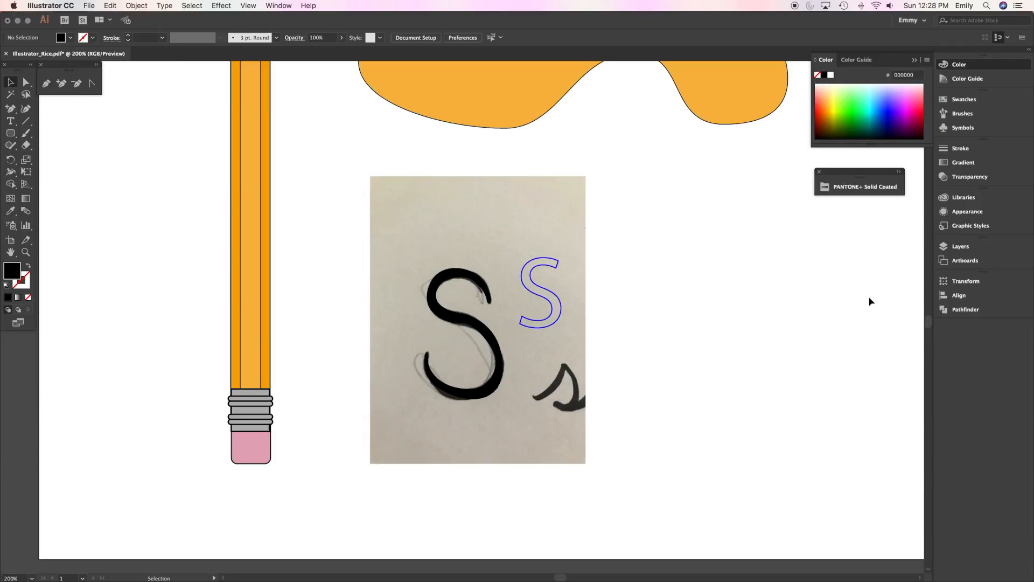
pyautogui.click(143, 7)
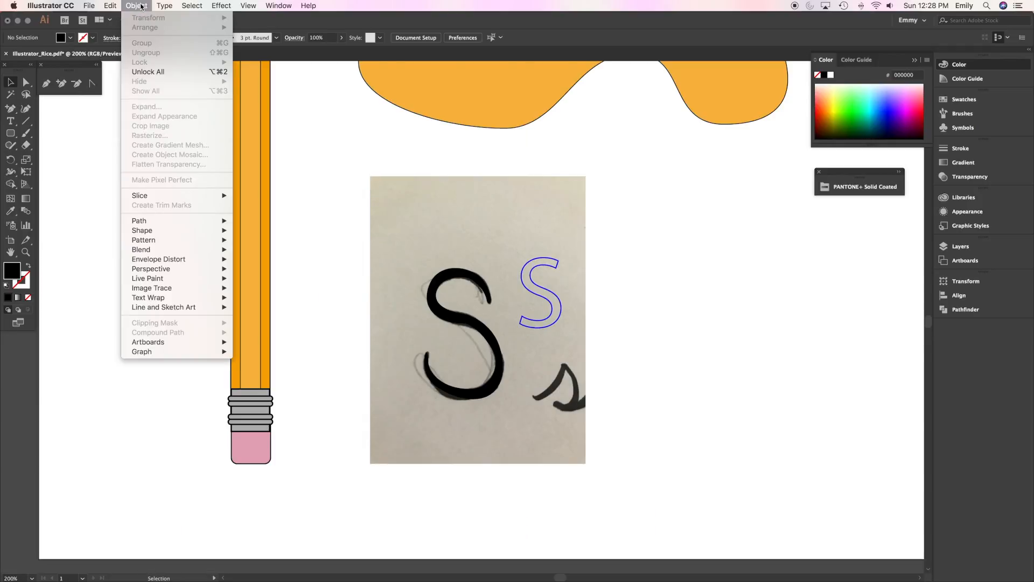
pyautogui.click(147, 72)
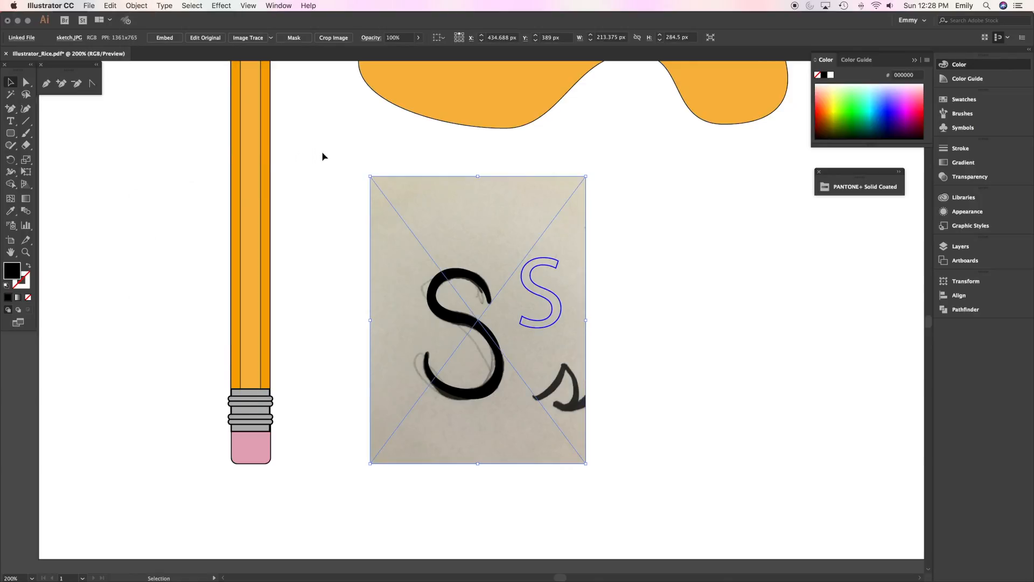
pyautogui.press('Delete')
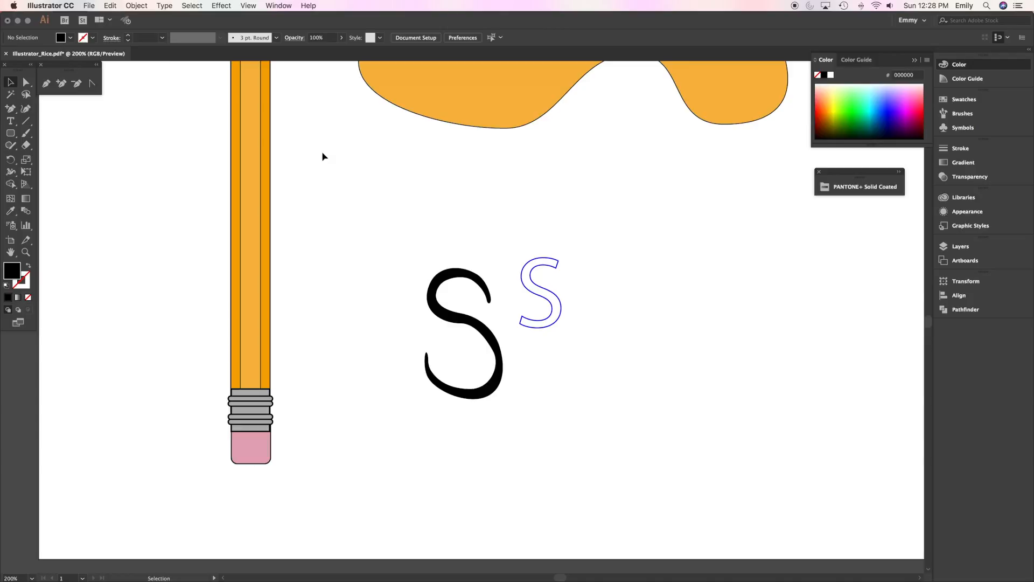
# Step: Move the black traced S up and left, into the space below the orange shape
pyautogui.moveTo(377, 193); pyautogui.dragTo(452, 405)
pyautogui.click(489, 422)
pyautogui.click(493, 389)
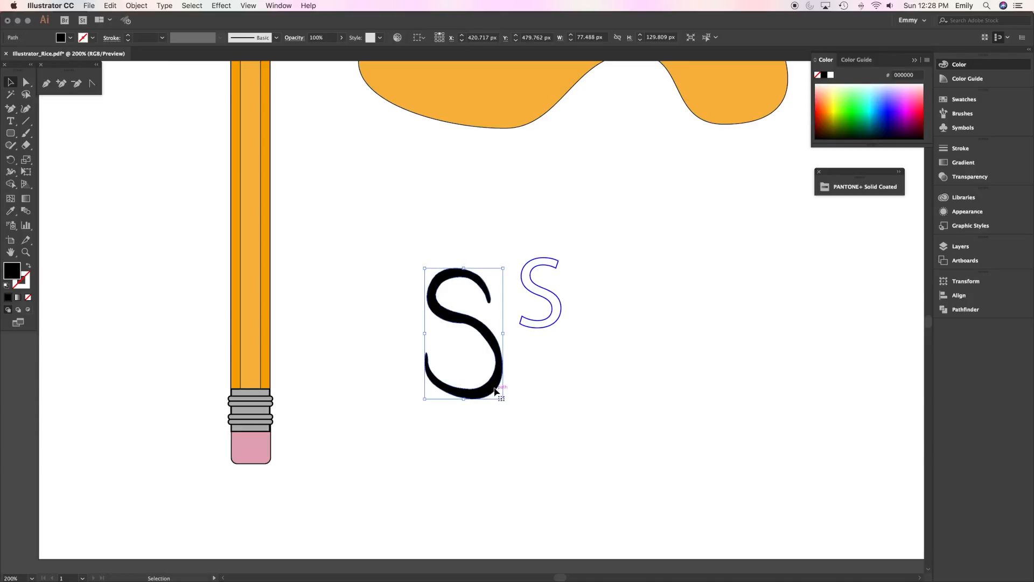
pyautogui.moveTo(492, 389); pyautogui.dragTo(451, 296)
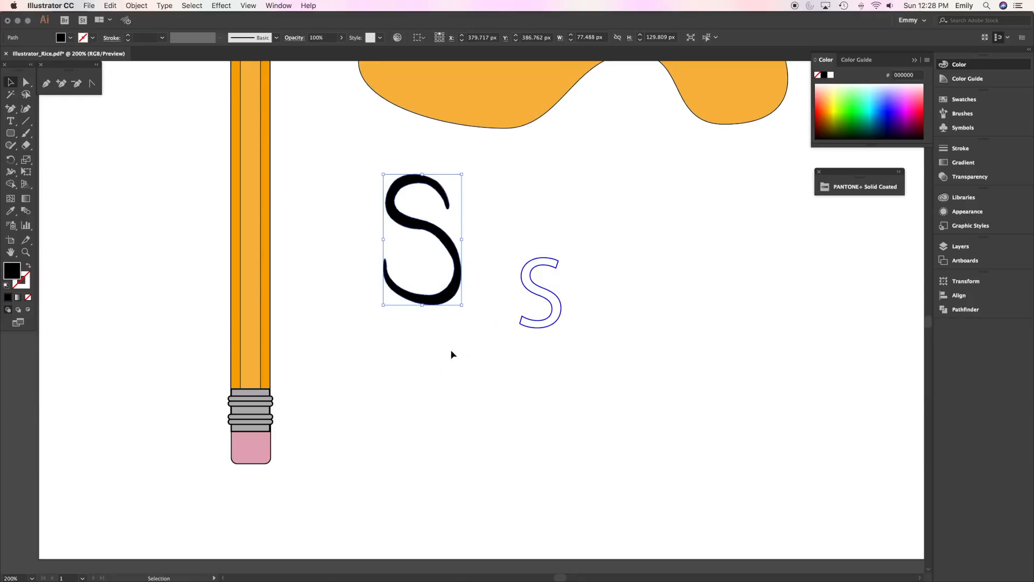
# Step: Move the blue outlined font S up and left, beside the upper half of the traced S
pyautogui.click(556, 363)
pyautogui.click(537, 287)
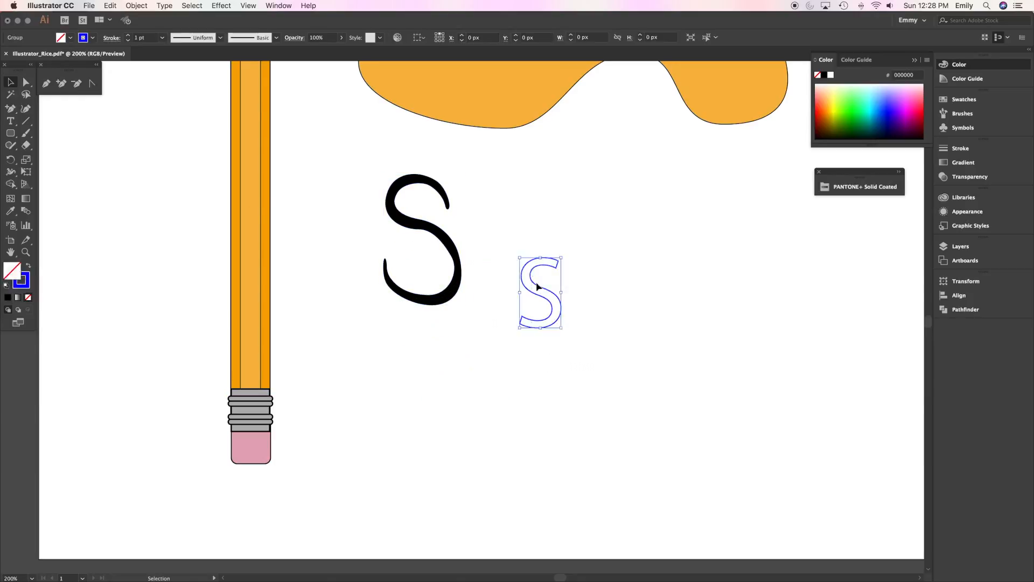
pyautogui.moveTo(550, 318); pyautogui.dragTo(516, 241)
pyautogui.click(531, 274)
pyautogui.click(519, 237)
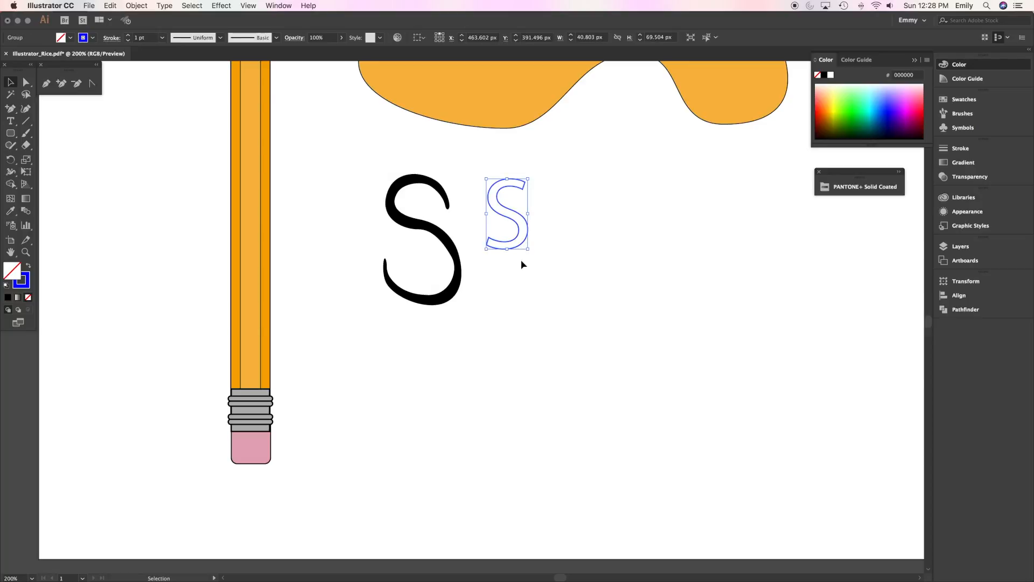
pyautogui.click(501, 317)
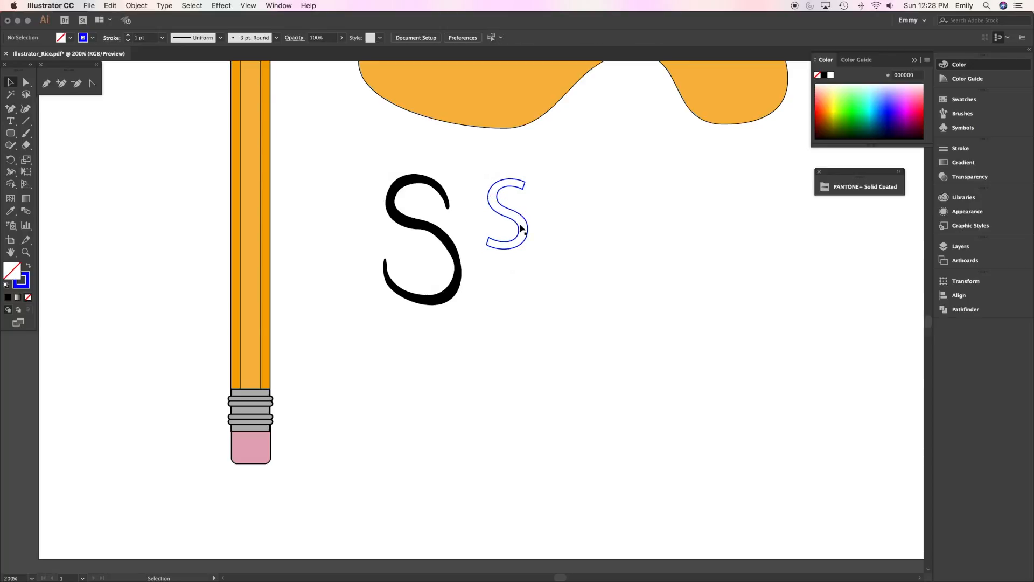
pyautogui.click(427, 236)
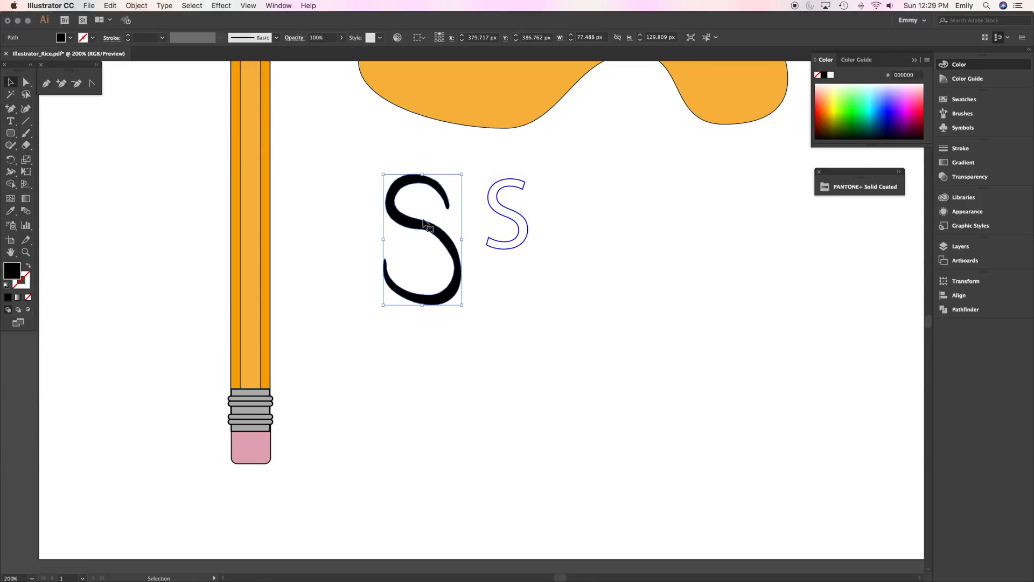
pyautogui.click(443, 315)
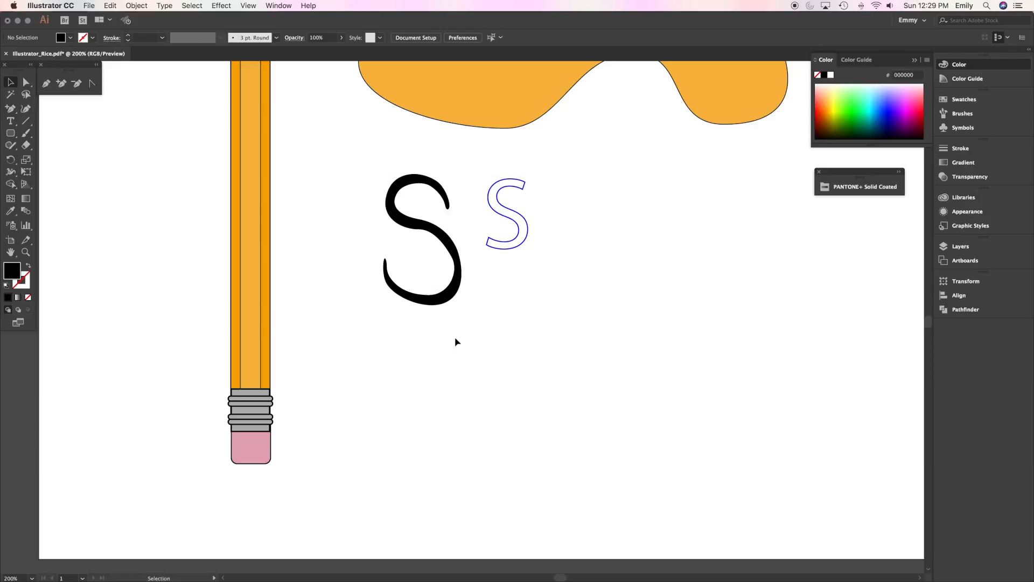
pyautogui.scroll(5, 457, 341)
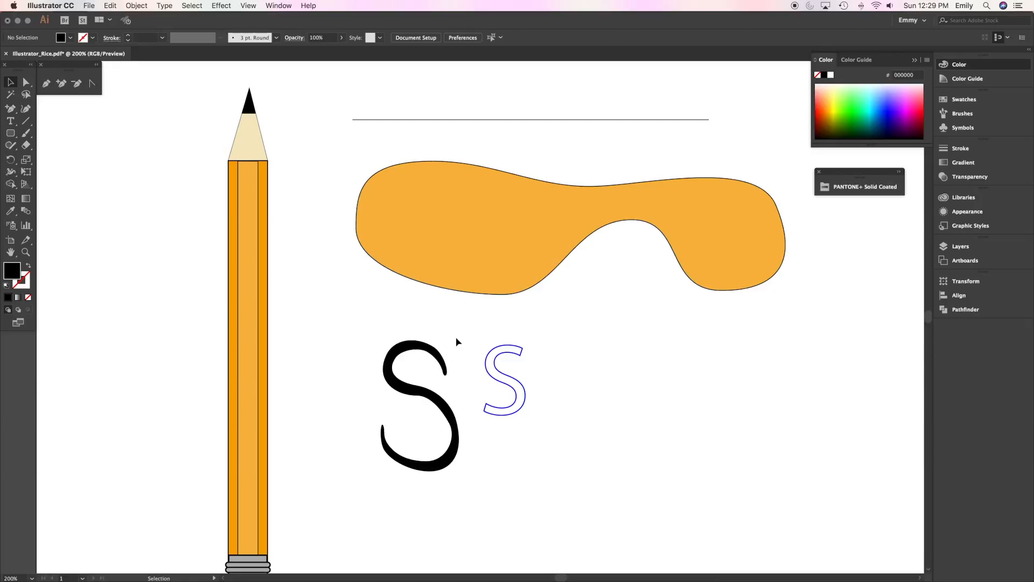
pyautogui.scroll(-2, 456, 342)
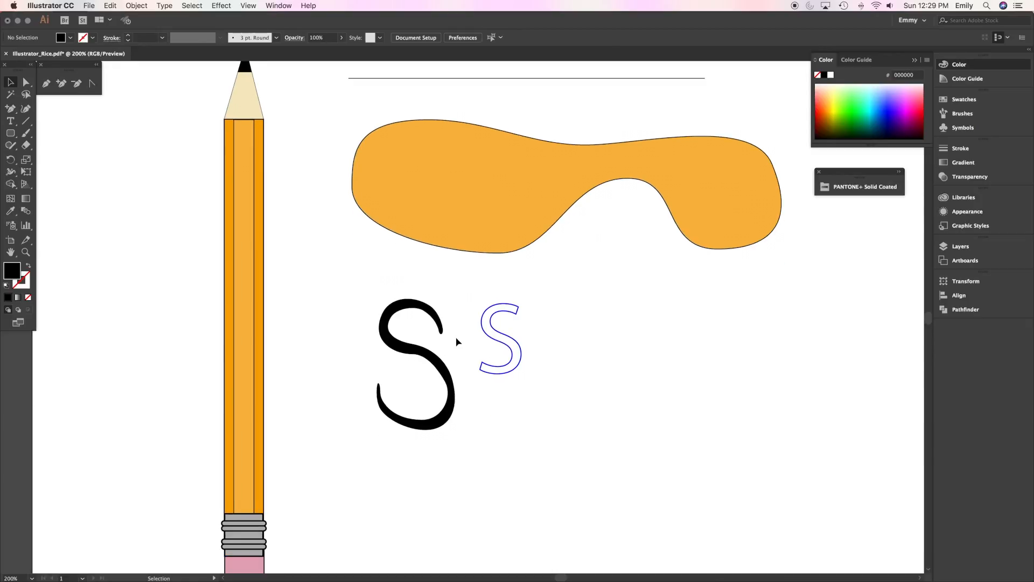